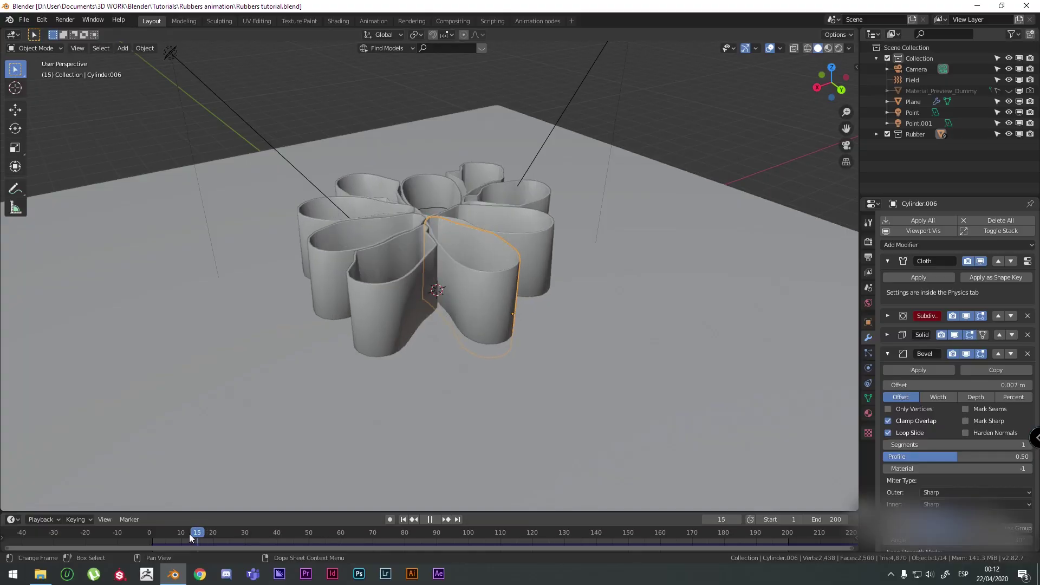
Deselect all cups, orbit the view, and select the ground plane to check its Collision modifier
left_click(676, 129)
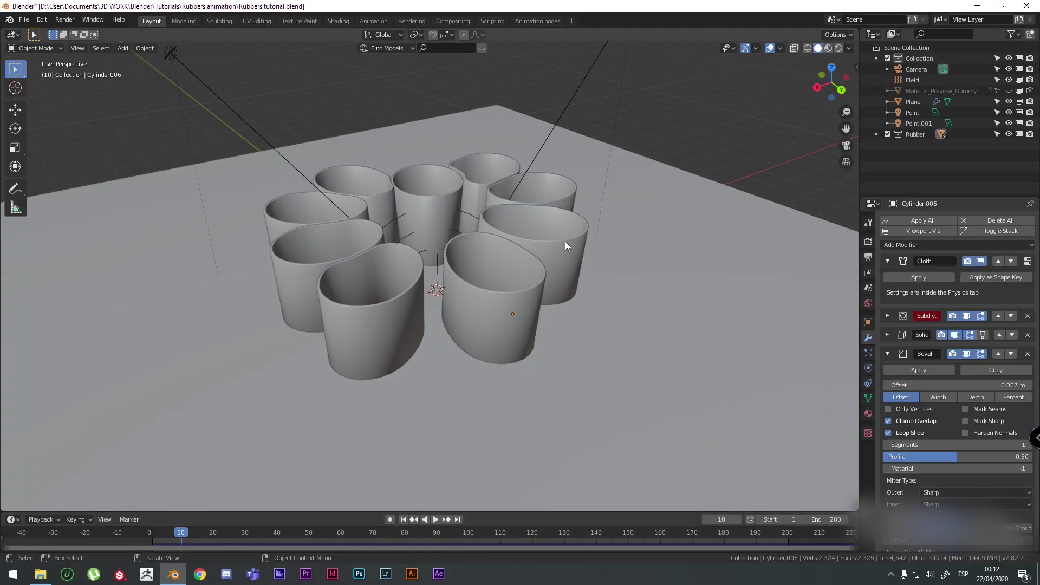
scroll(524, 325, "down", 2)
middle_click_drag(505, 323, 523, 326)
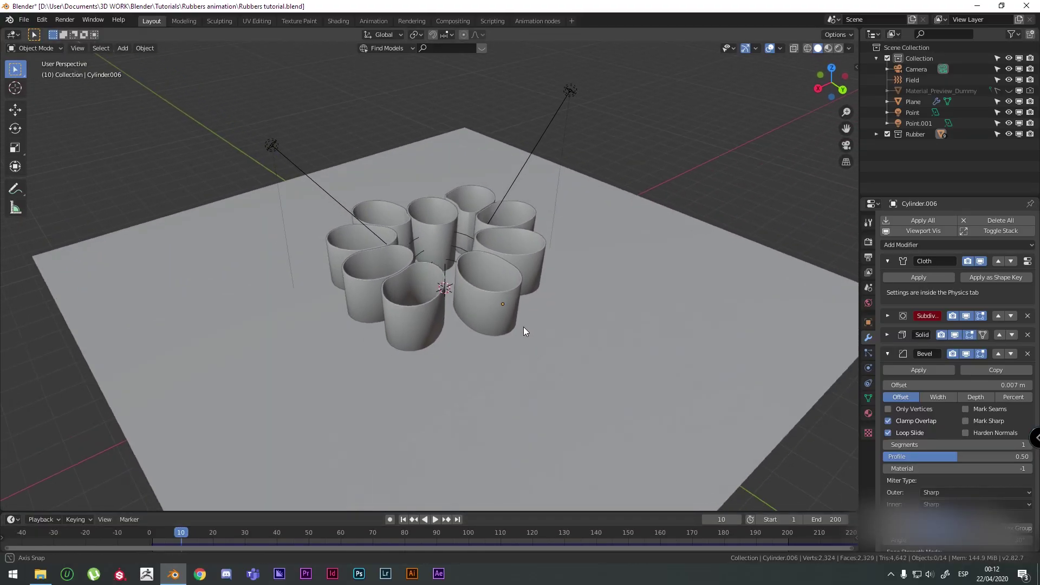
scroll(525, 322, "up", 2)
middle_click_drag(593, 333, 662, 322)
left_click(587, 373)
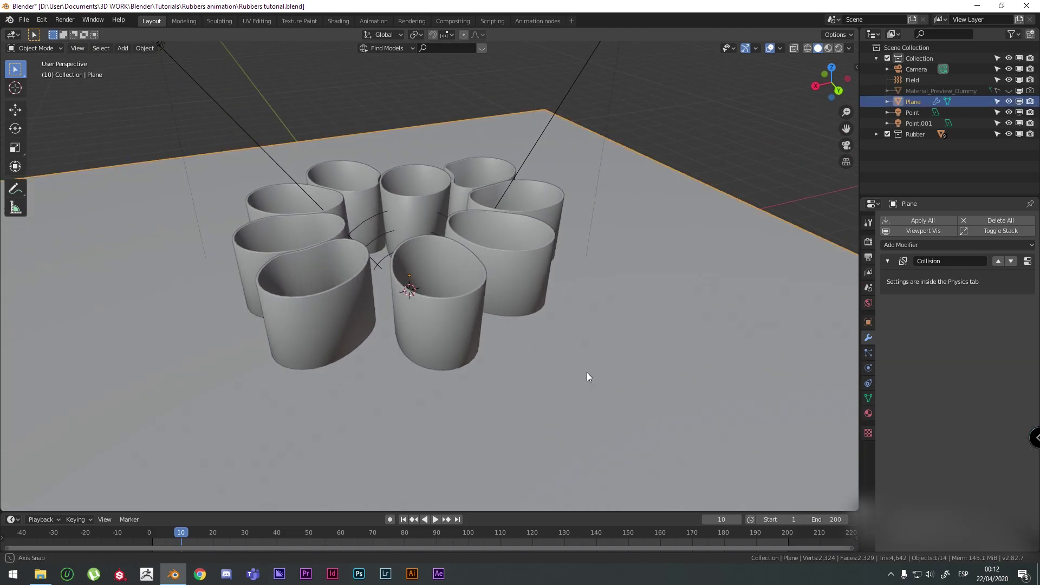
middle_click_drag(588, 377, 486, 233)
Select several cups to inspect their Cloth, Subdivision and Solidify (-0.05 m) modifiers
left_click(504, 292)
left_click(351, 298)
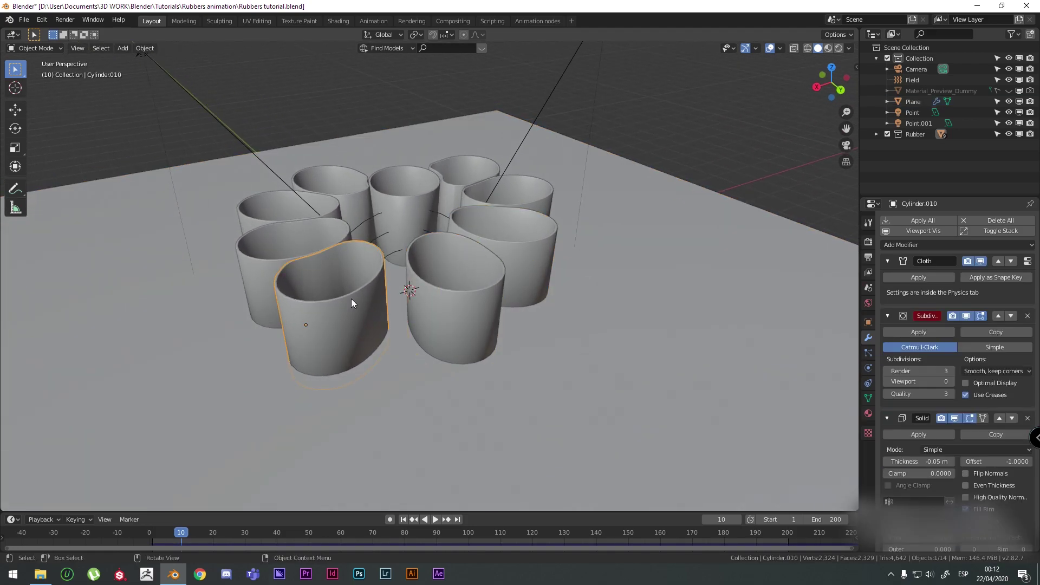
left_click(292, 216)
left_click(291, 215)
left_click(396, 197)
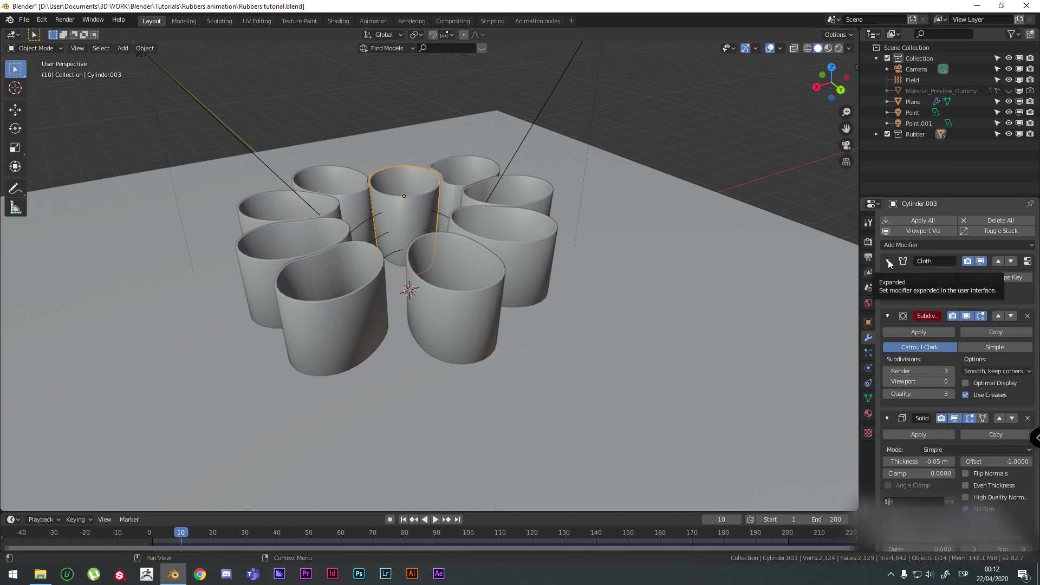
Start a new General file, discarding unsaved changes
scroll(488, 163, "down", 3)
left_click(24, 20)
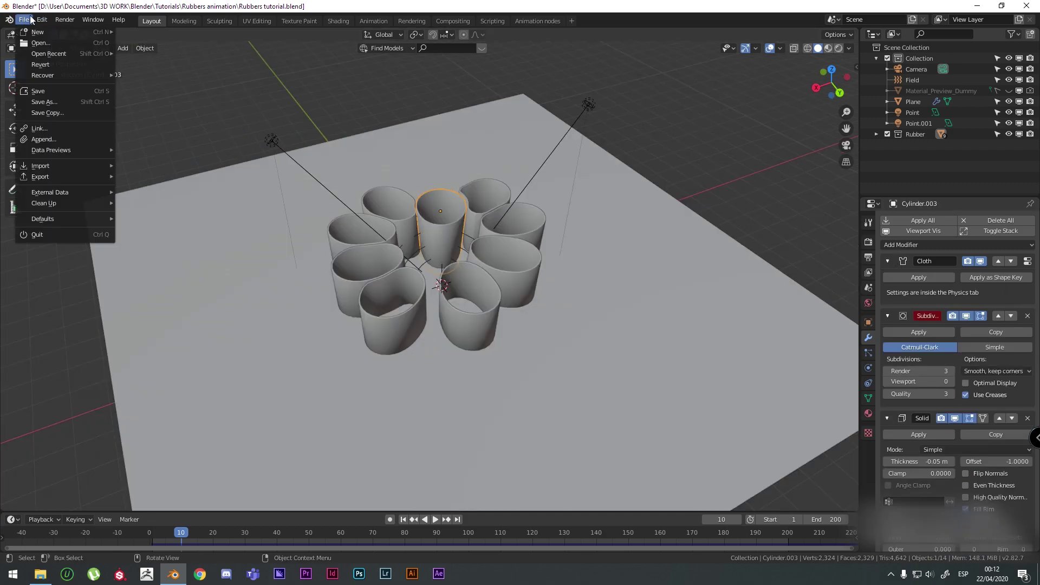
mouse_move(54, 31)
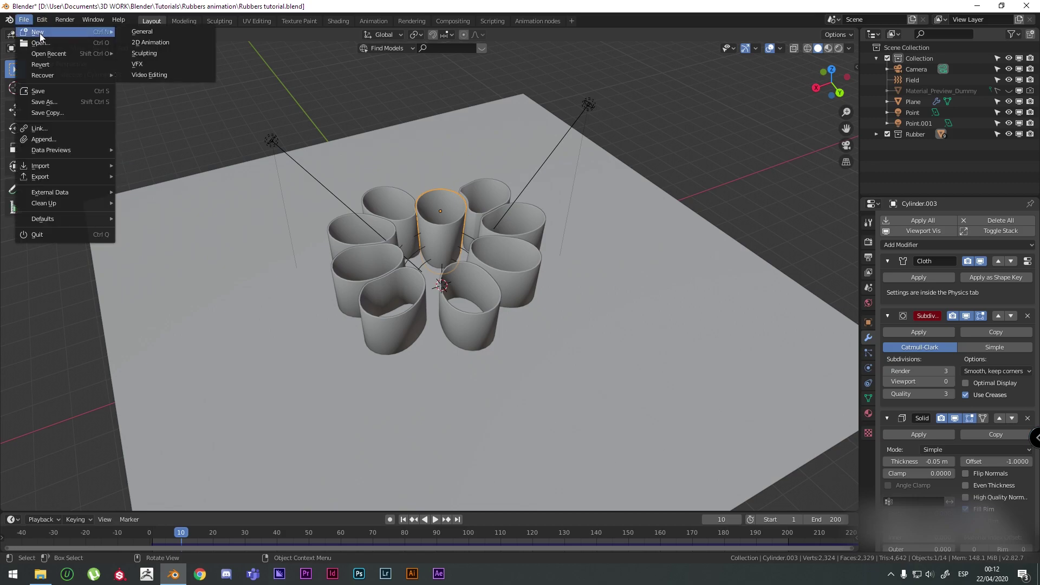
left_click(140, 31)
left_click(523, 301)
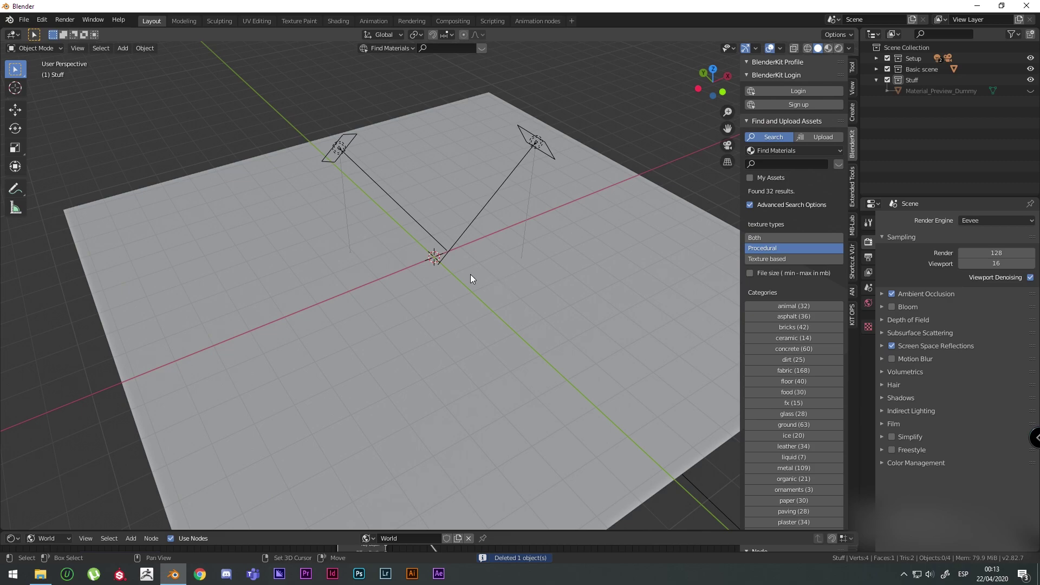
Add a cylinder mesh with its cap fill type set to Nothing
key("shift+a")
mouse_move(430, 80)
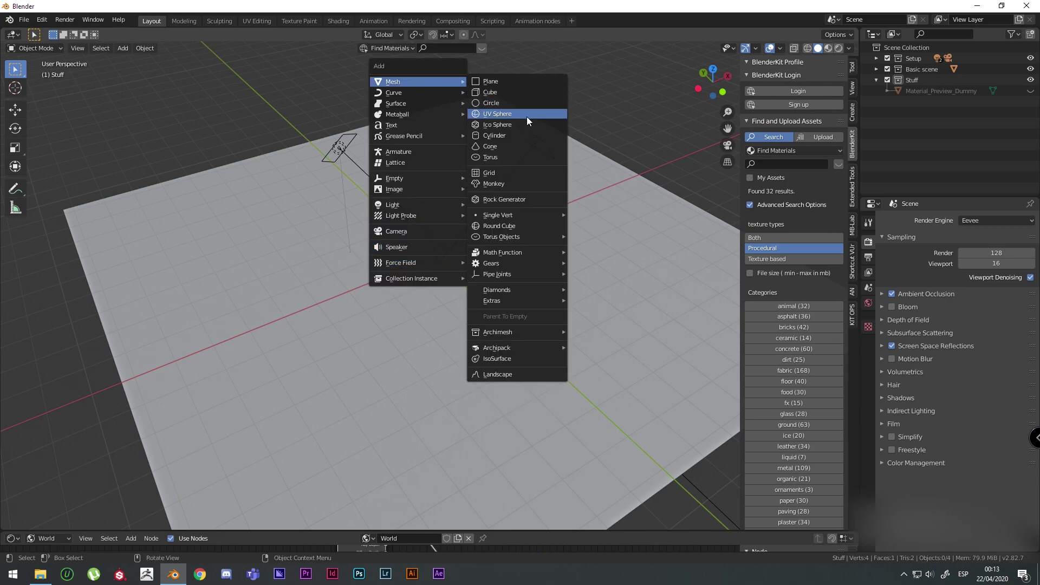
left_click(528, 134)
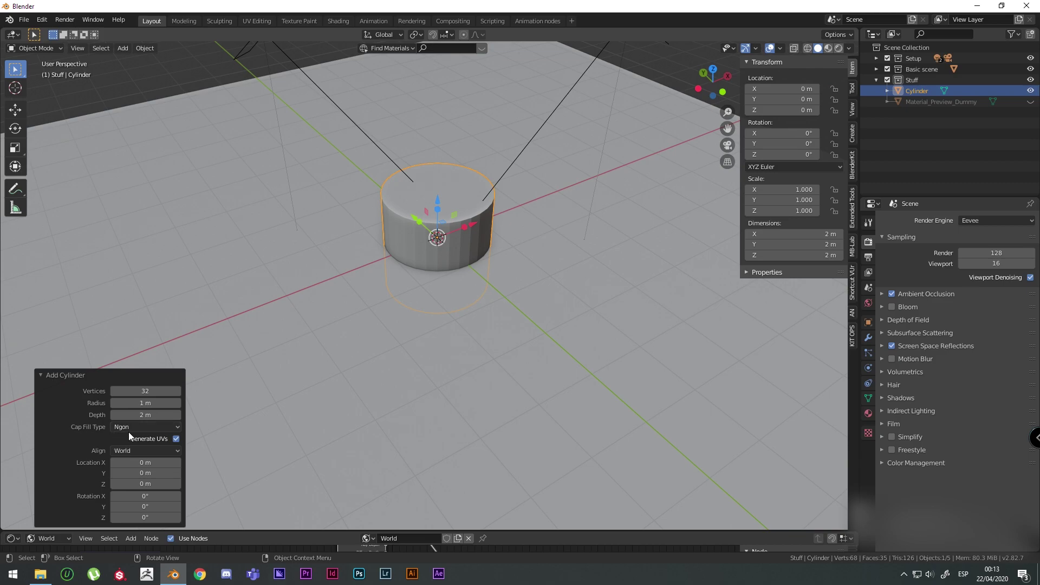
left_click(135, 427)
left_click(138, 437)
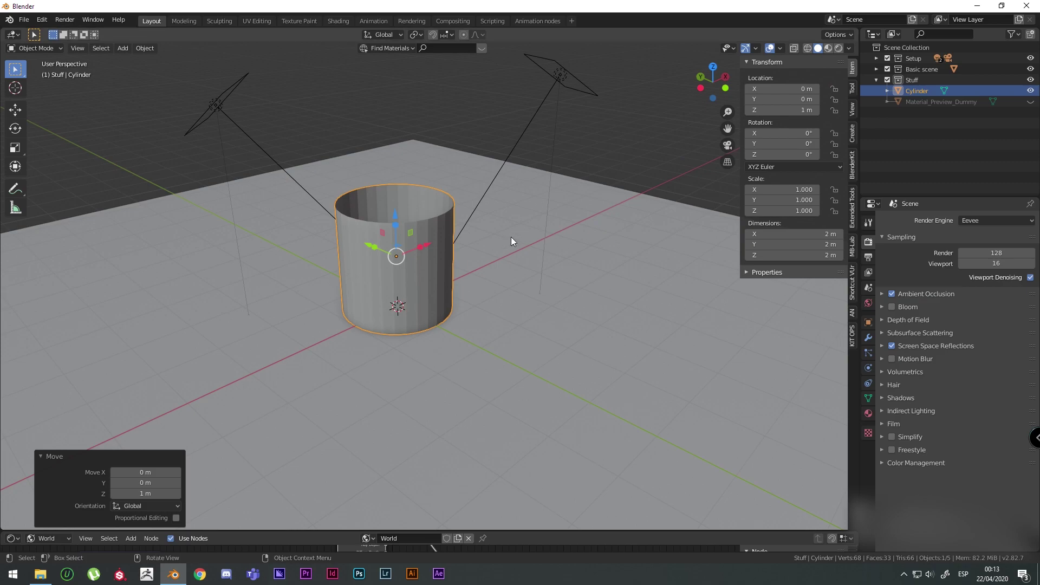
Shade the cylinder smooth and add a Solidify modifier
right_click(444, 220)
left_click(444, 220)
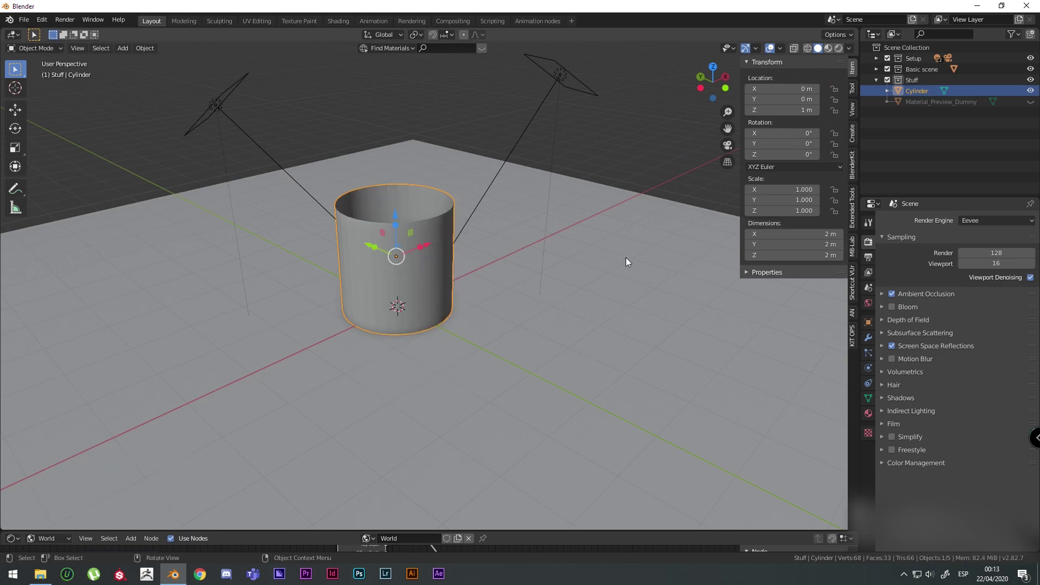
left_click(868, 337)
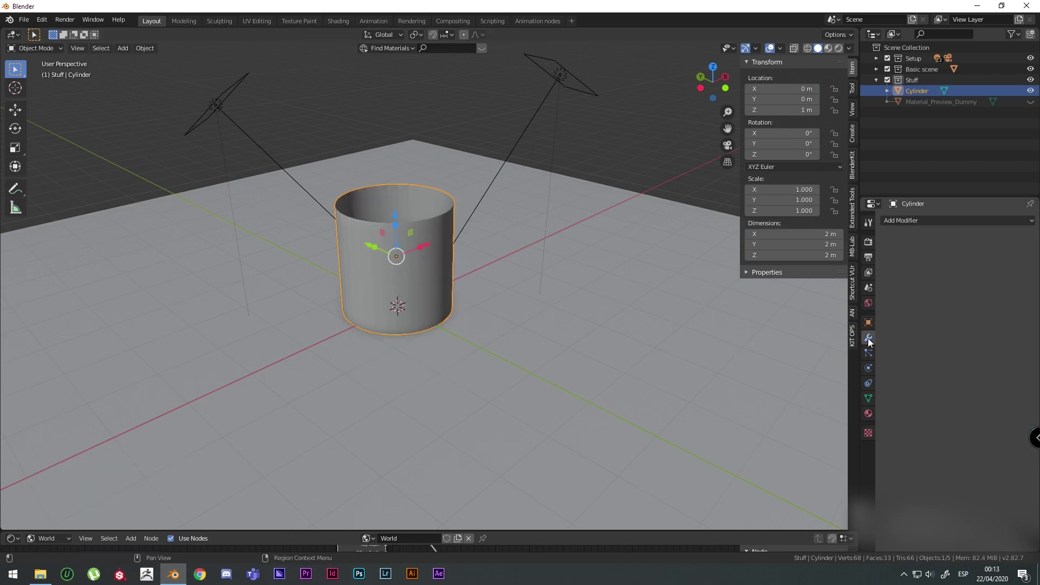
left_click(924, 227)
left_click(843, 385)
scroll(505, 230, "up", 2)
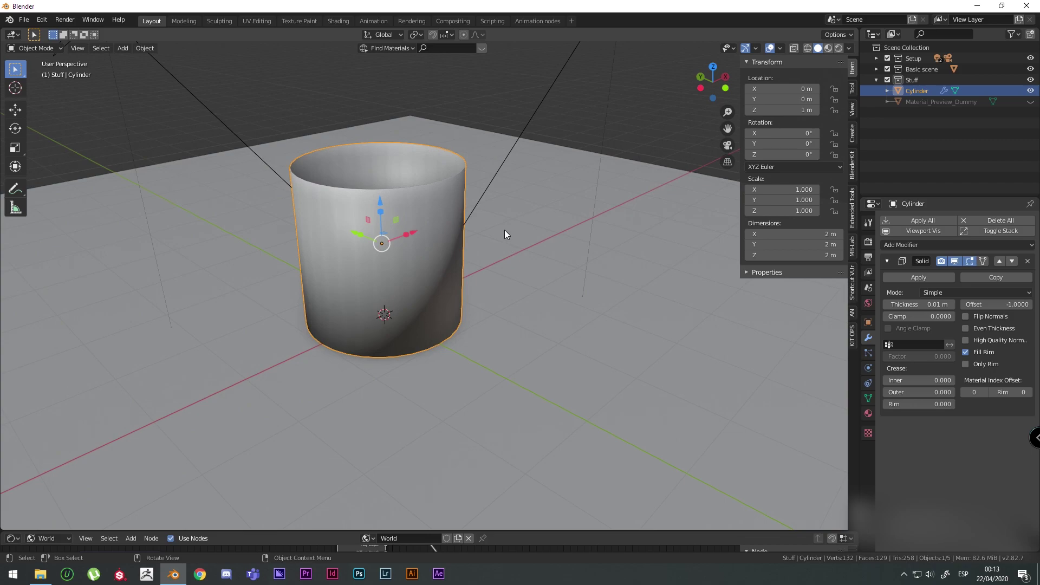
middle_click_drag(509, 245, 502, 266)
scroll(502, 266, "up", 2)
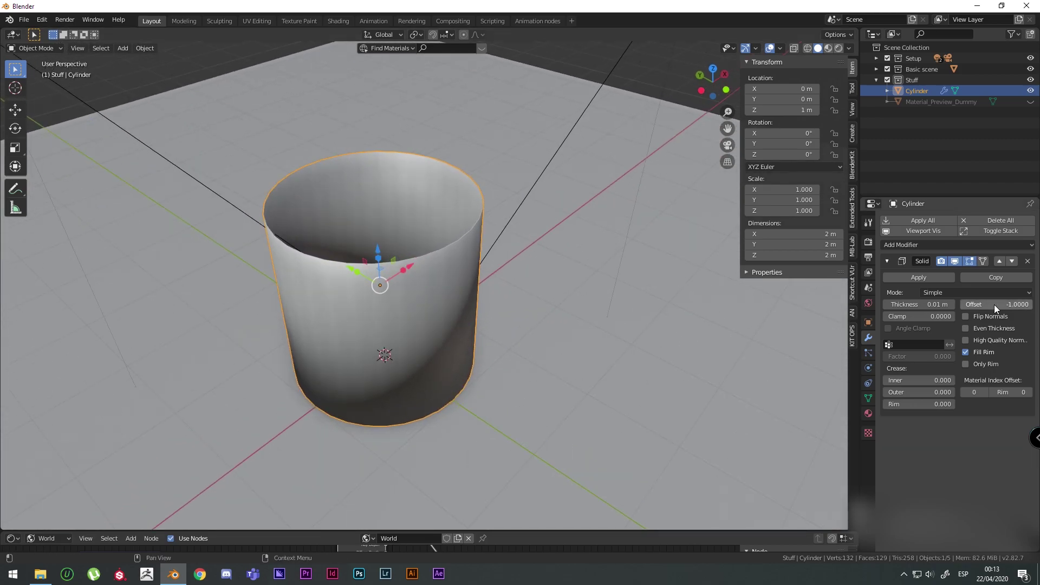
Set the Solidify offset to 1 so the shell grows outward
left_click_drag(995, 308, 962, 307)
left_click(965, 307)
type("1")
key("Return")
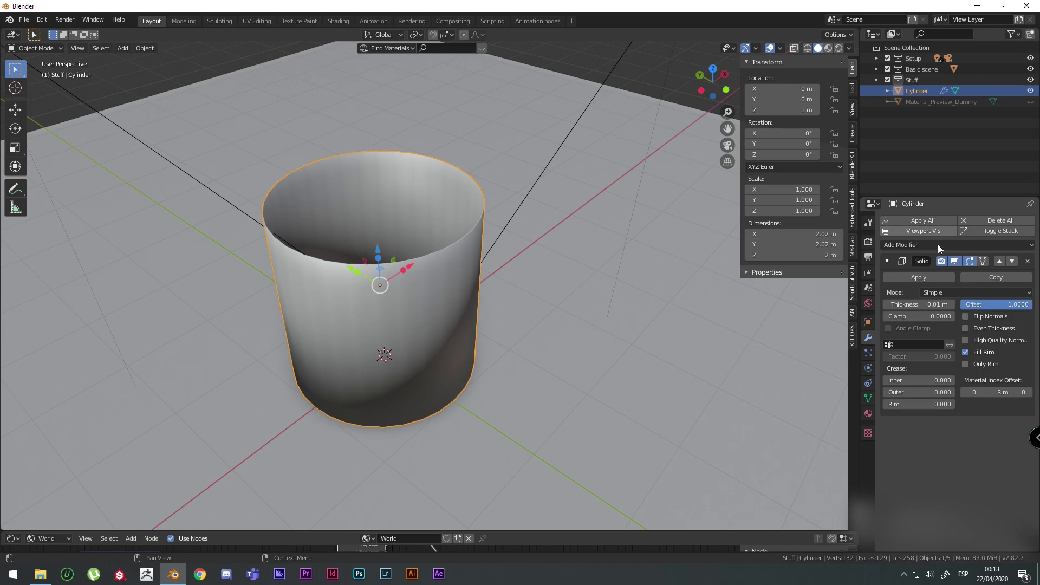
left_click_drag(1019, 305, 1009, 304)
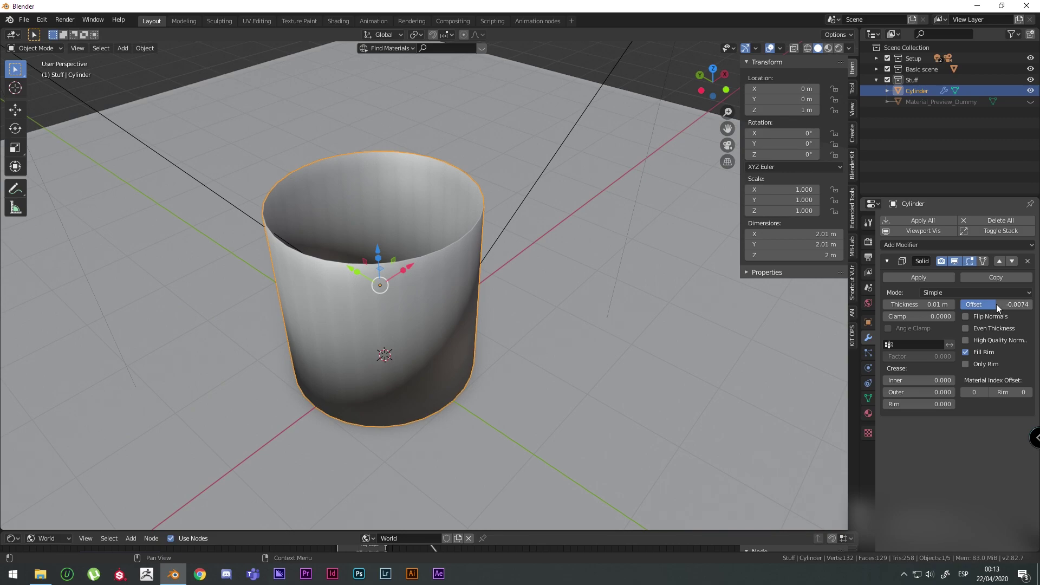
Set the Solidify thickness to 0.05 m
left_click_drag(921, 305, 1019, 305)
left_click(942, 303)
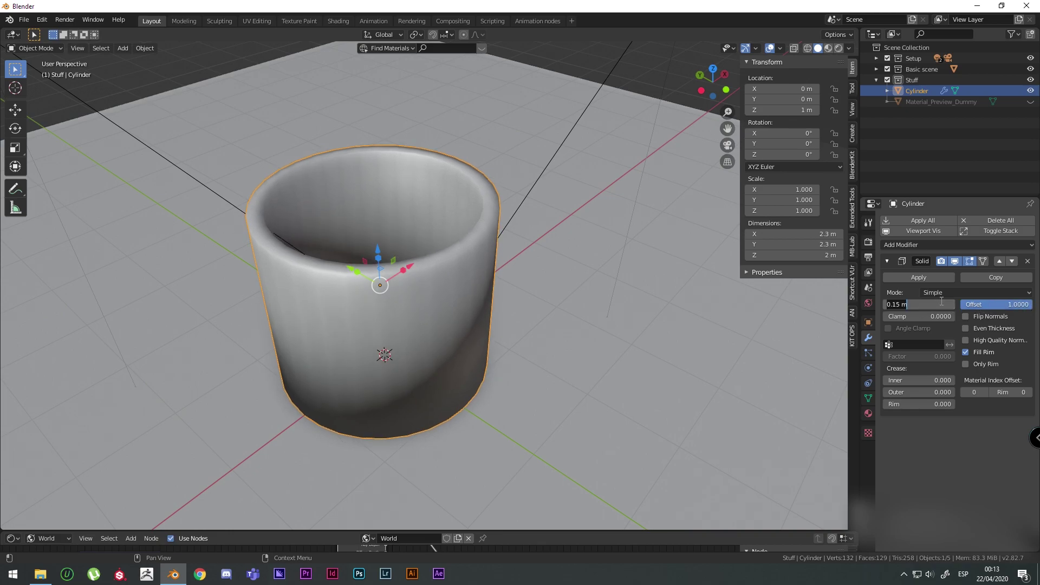
type("1")
type("05")
key("Return")
scroll(533, 200, "up", 5)
scroll(528, 222, "down", 5)
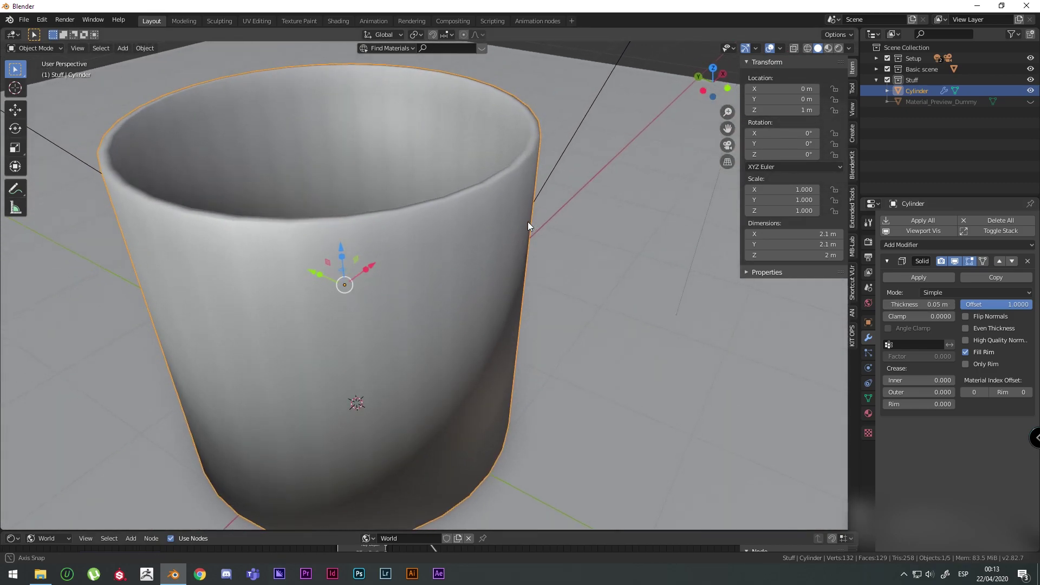
scroll(469, 242, "up", 3)
middle_click_drag(469, 242, 464, 160)
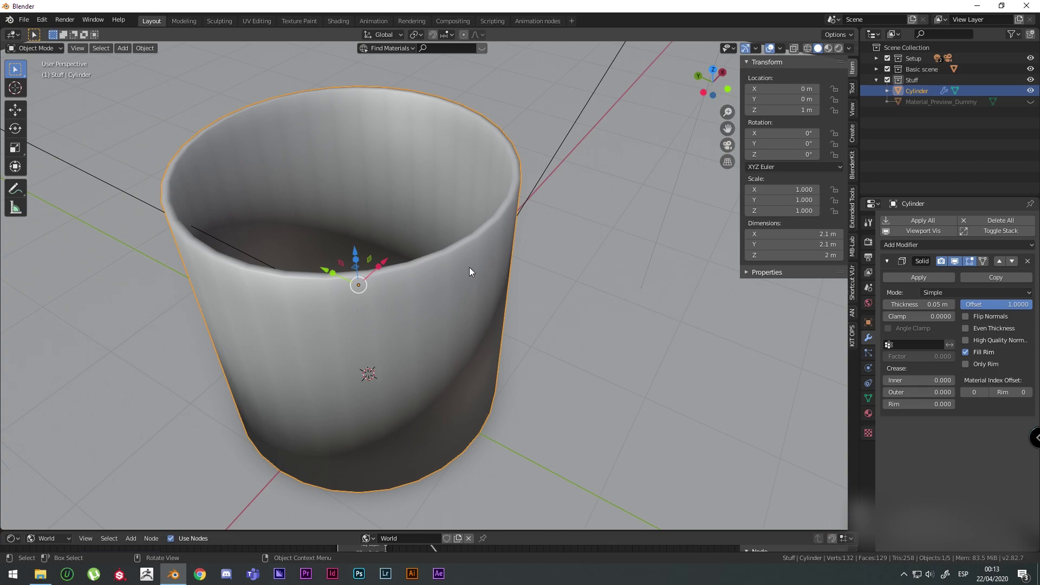
Enable Auto Smooth in the cylinder's mesh data settings
left_click(869, 399)
left_click(899, 419)
middle_click_drag(811, 372, 592, 262)
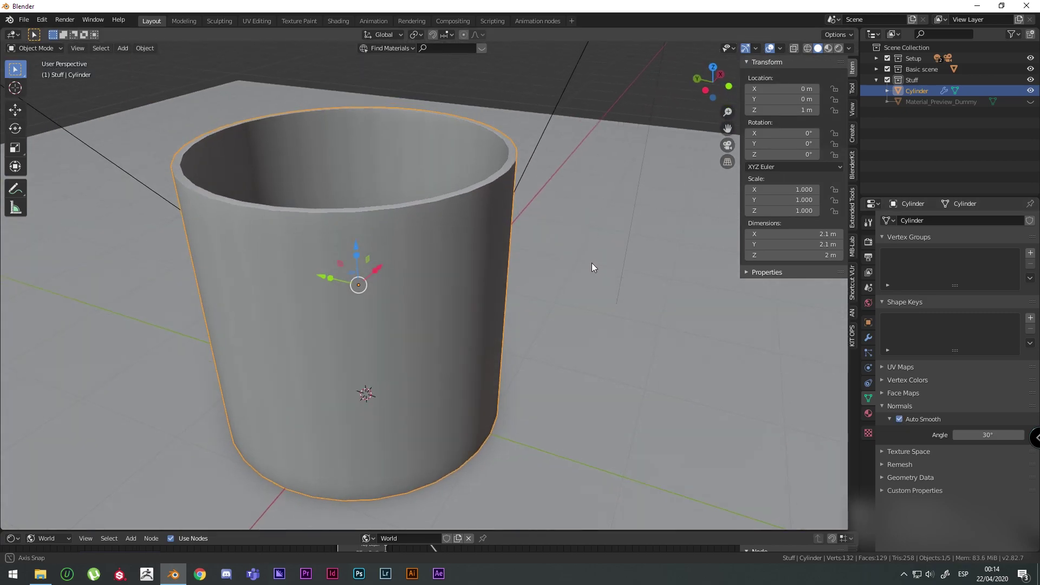
left_click(869, 338)
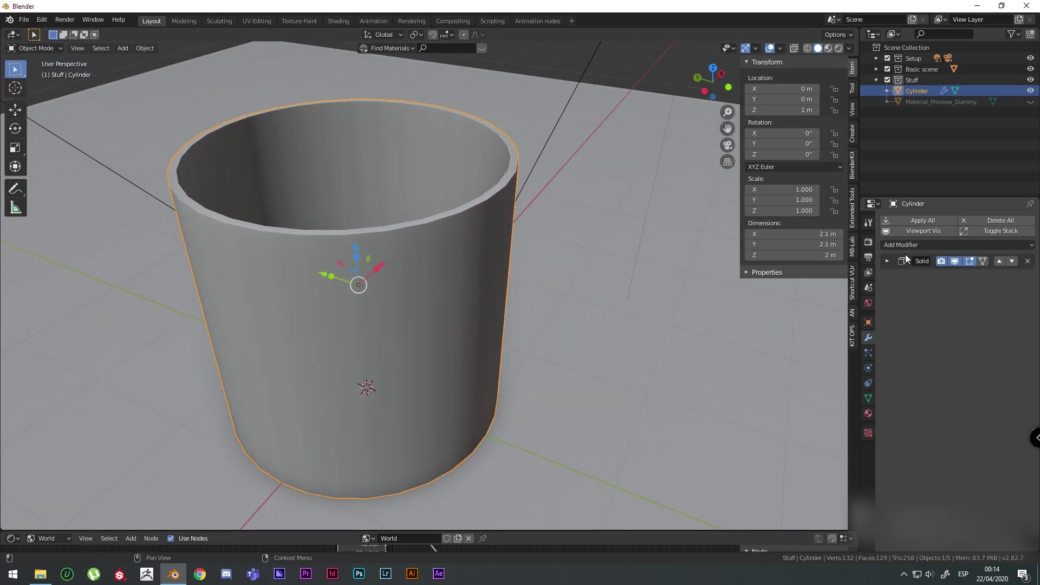
Add a Bevel modifier limited by angle
left_click(908, 248)
left_click(838, 284)
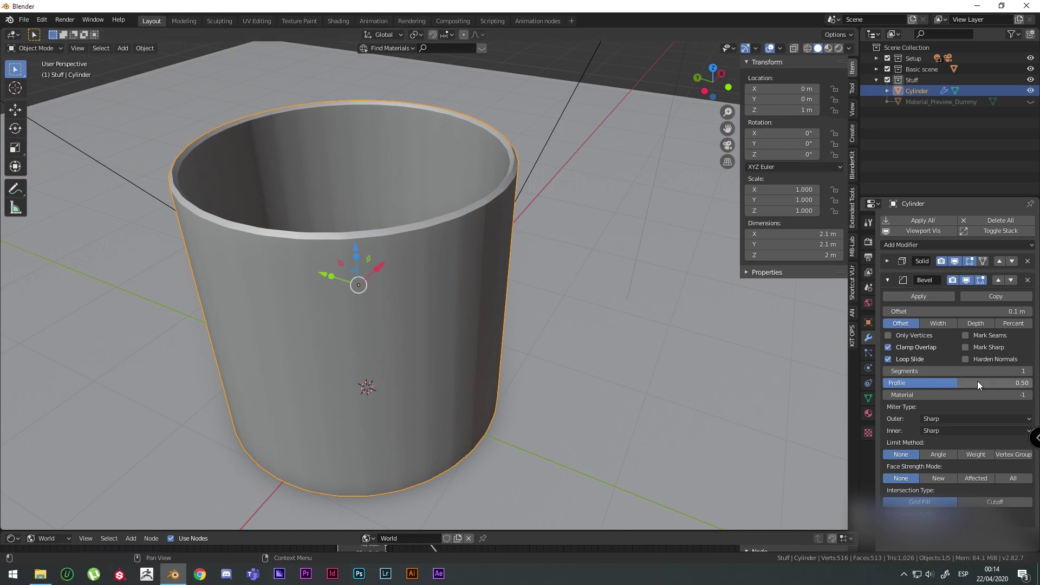
left_click(948, 457)
left_click(901, 455)
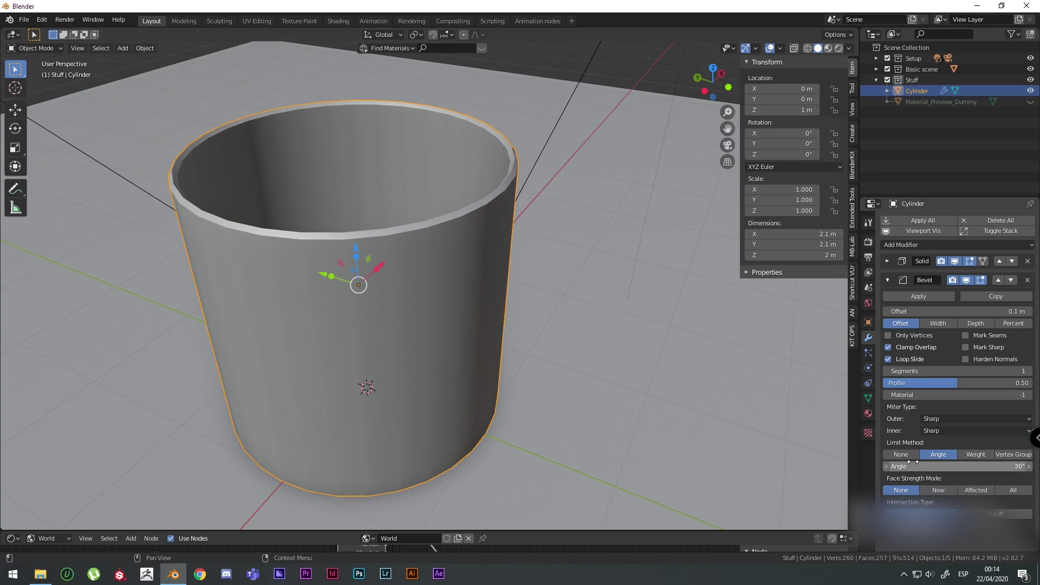
left_click(936, 454)
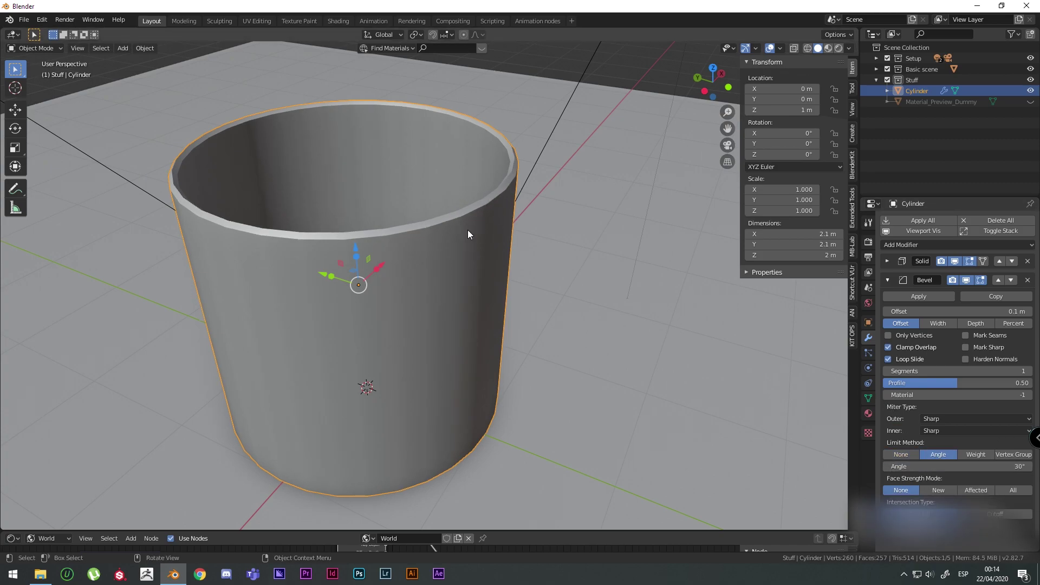
Give the bevel 3 segments and thin its offset to 0.017 m
double_click(1019, 371)
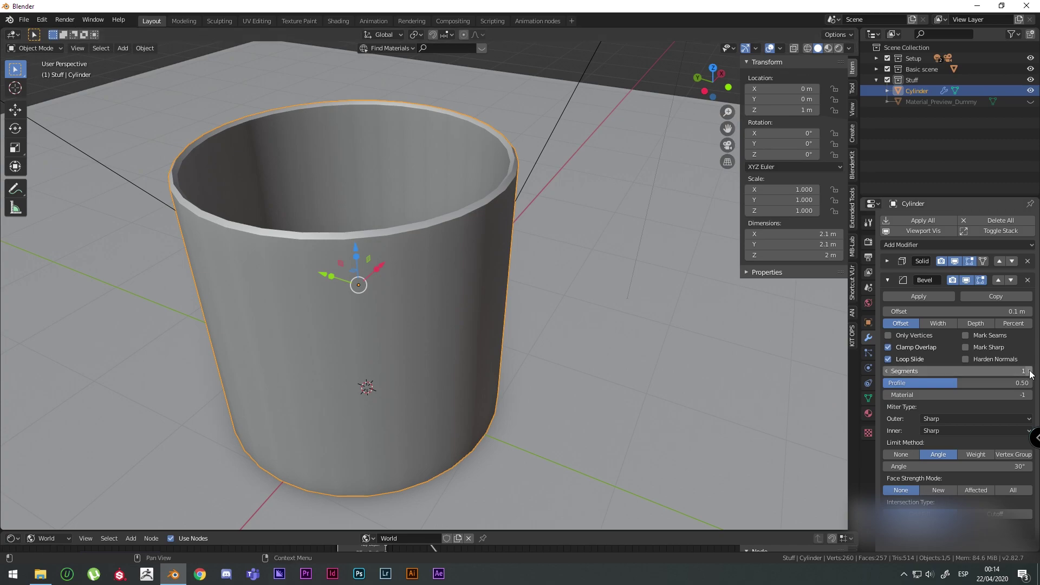
type("3")
key("Return")
left_click_drag(1008, 311, 1014, 312)
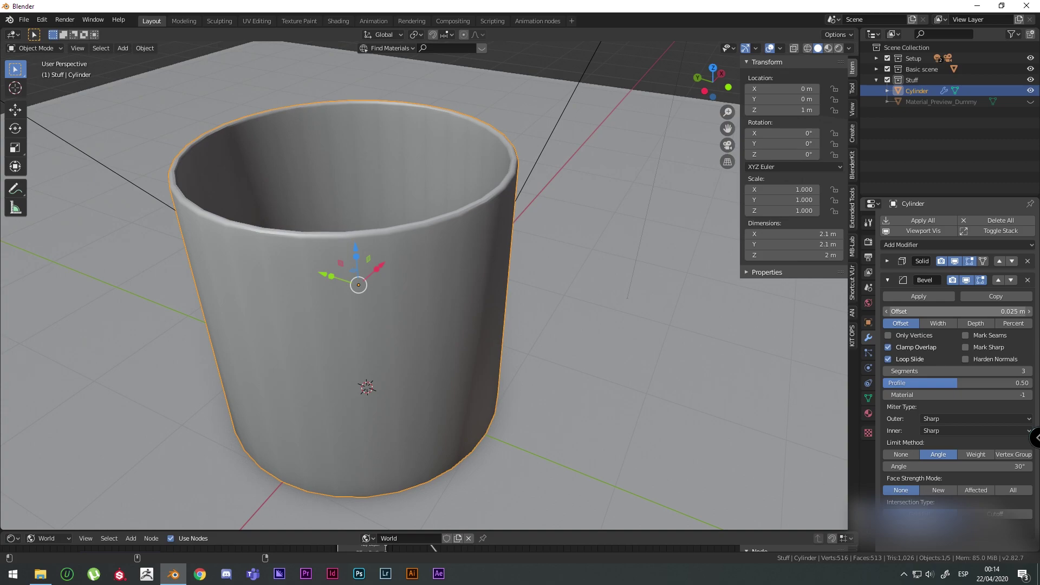
left_click_drag(1007, 312, 1001, 312)
scroll(509, 170, "up", 5)
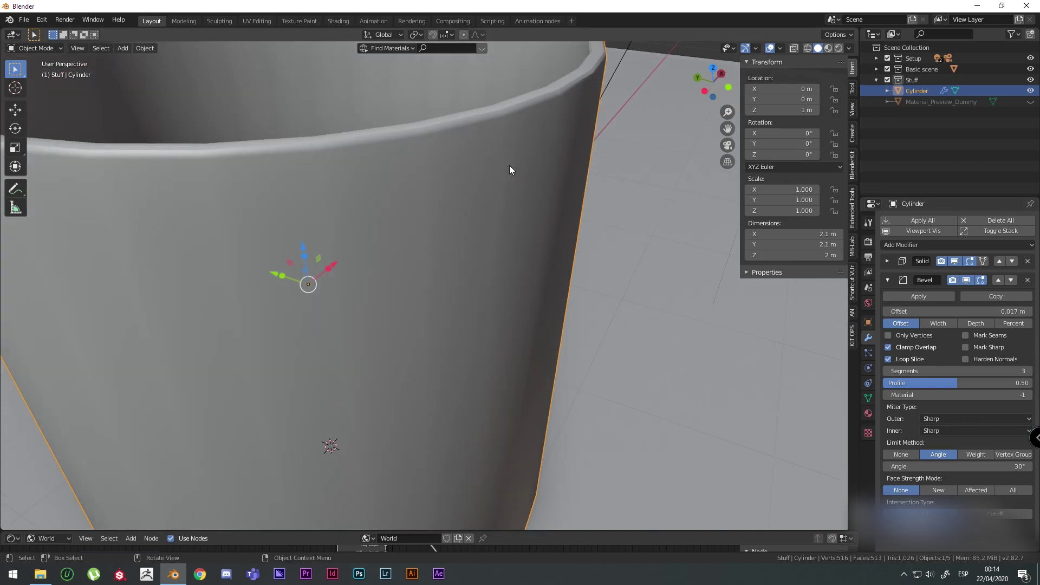
scroll(509, 170, "down", 5)
Add a Subdivision Surface modifier with 0 viewport levels and 3 render levels
left_click(903, 244)
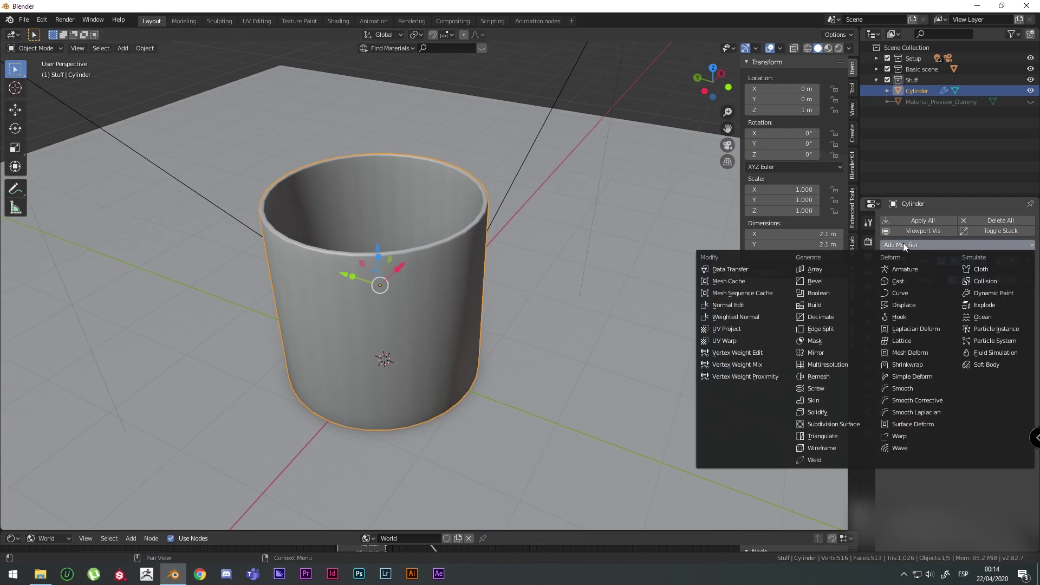
left_click(834, 424)
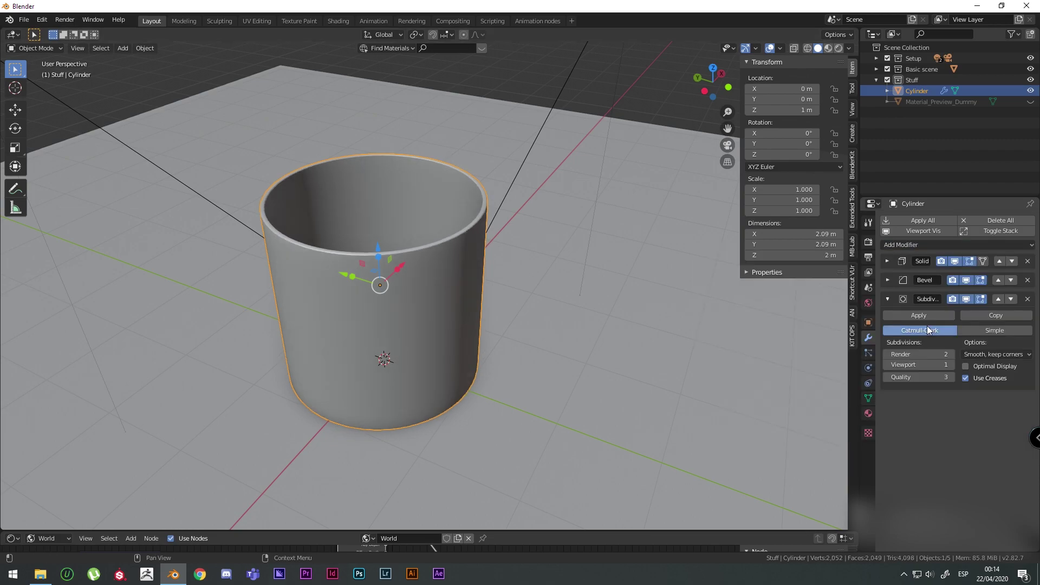
scroll(523, 288, "up", 4)
middle_click_drag(522, 288, 522, 273)
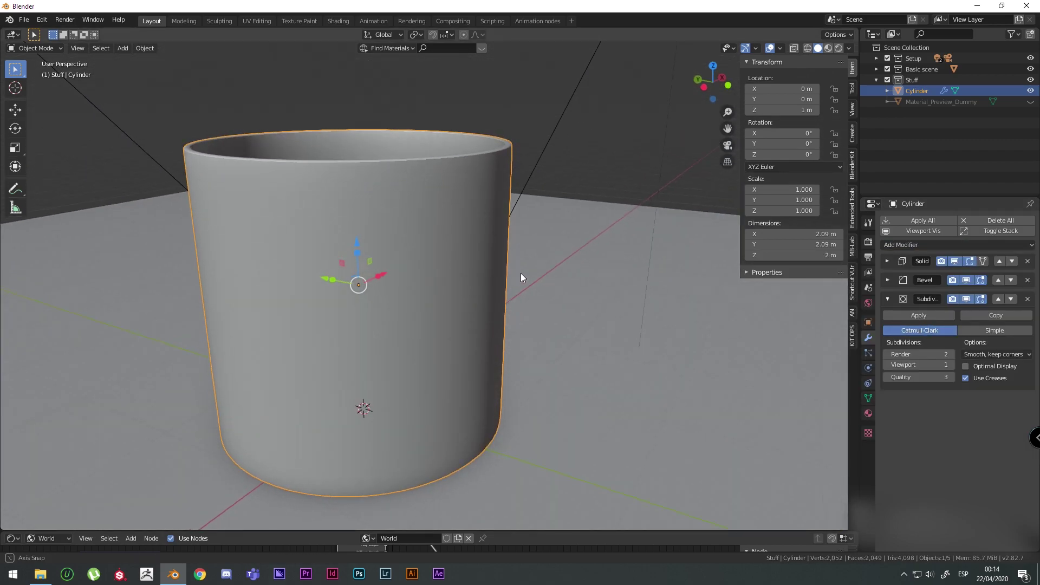
scroll(521, 273, "up", 1)
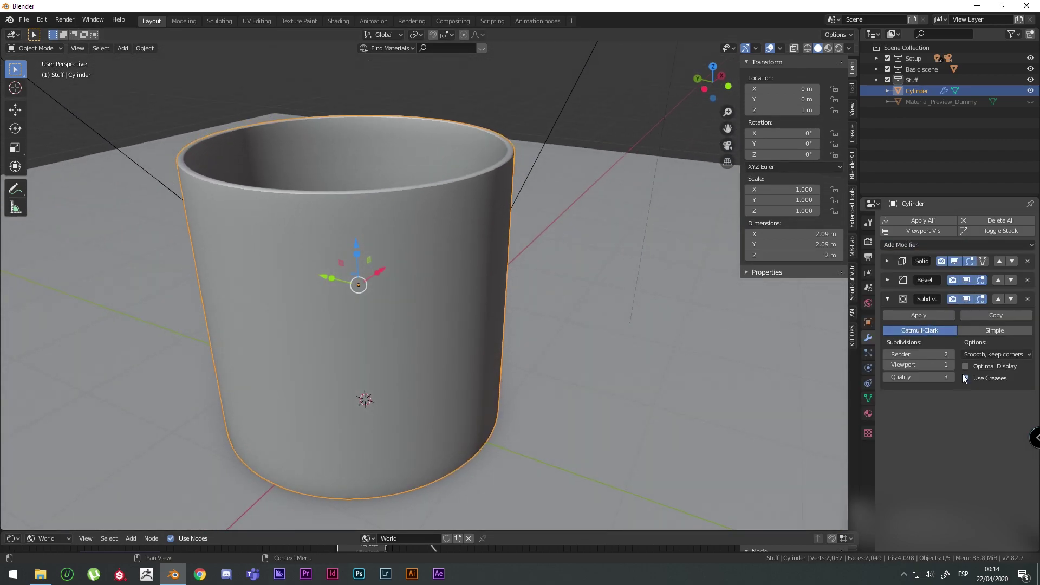
left_click(886, 367)
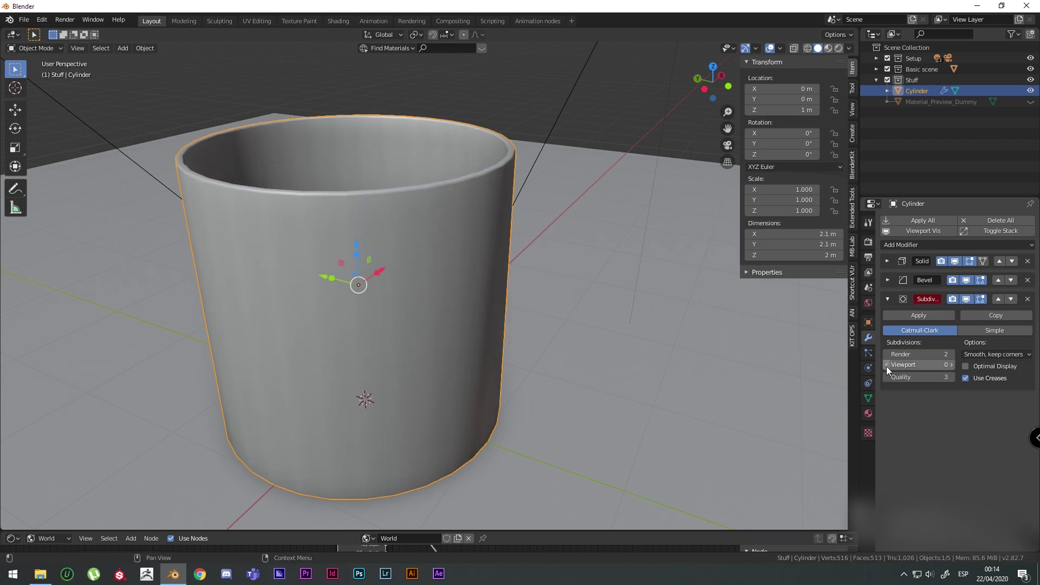
left_click(951, 354)
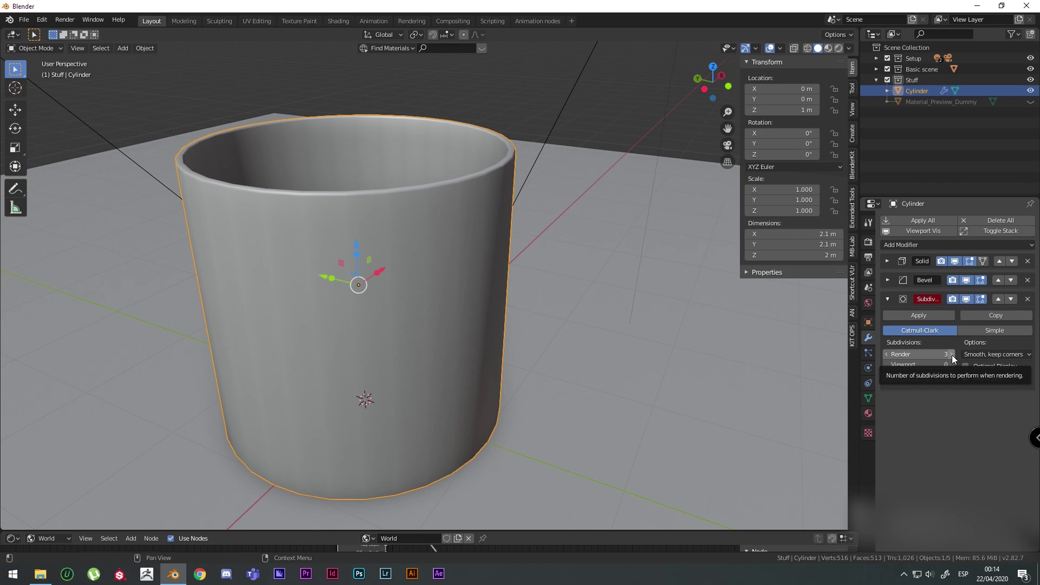
Add a Cloth simulation to the cylinder and play it to watch the cloth fall
left_click(911, 245)
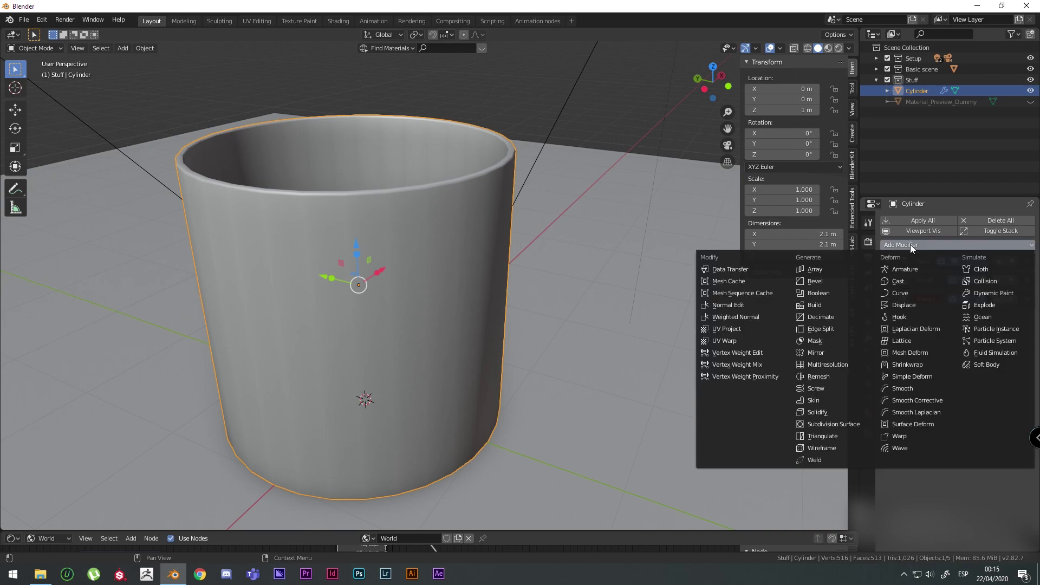
left_click(998, 271)
middle_click_drag(544, 267, 609, 304)
key("space")
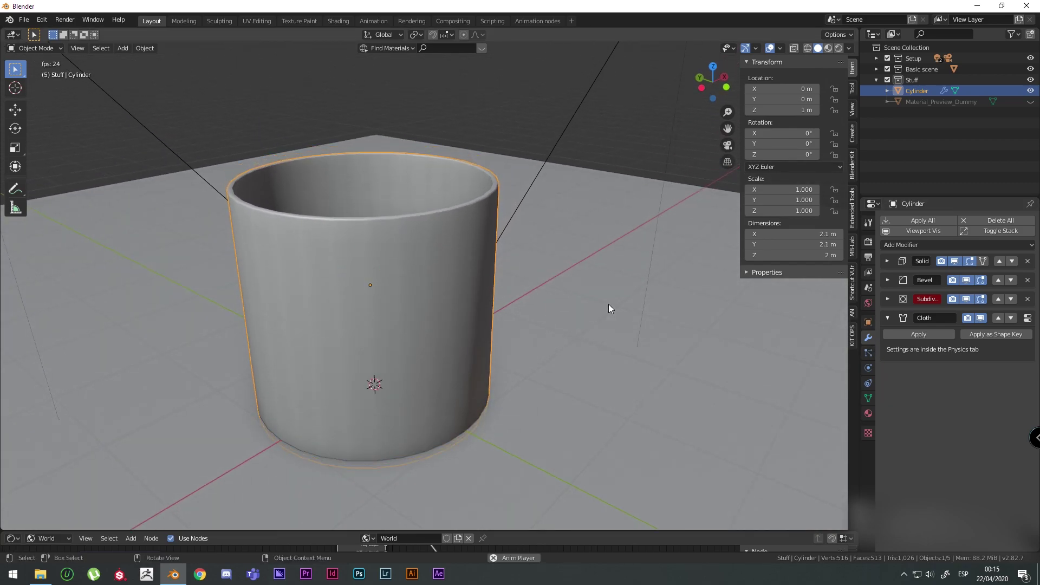
key("Escape")
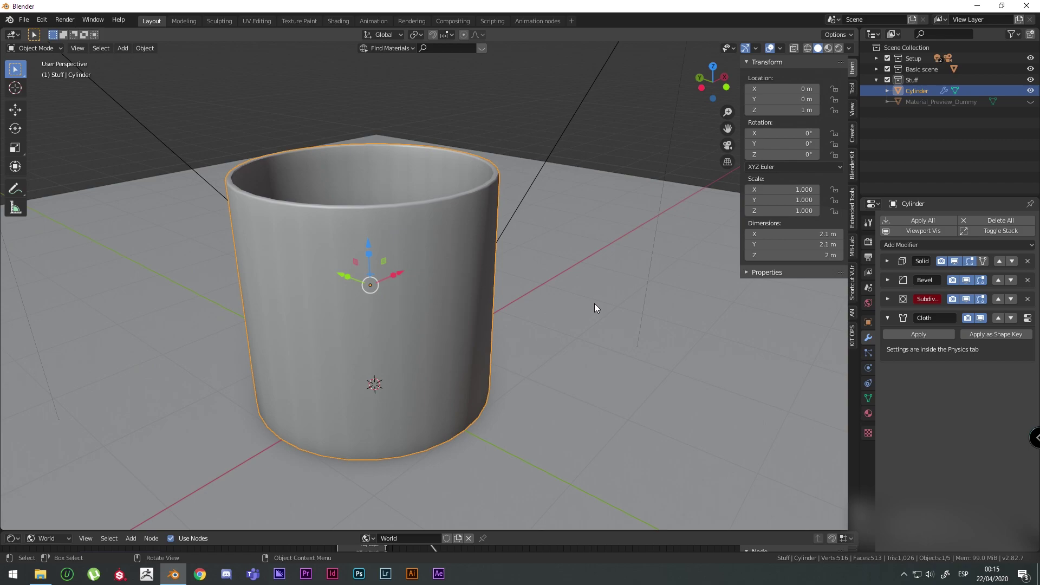
Enable Collision physics on the floor plane and replay the simulation
left_click(604, 320)
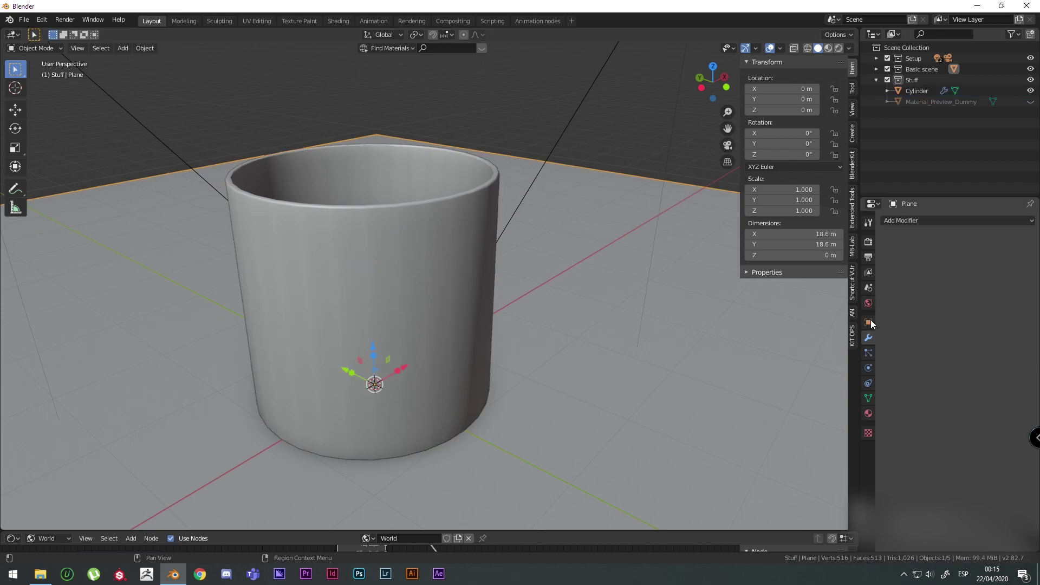
left_click(869, 368)
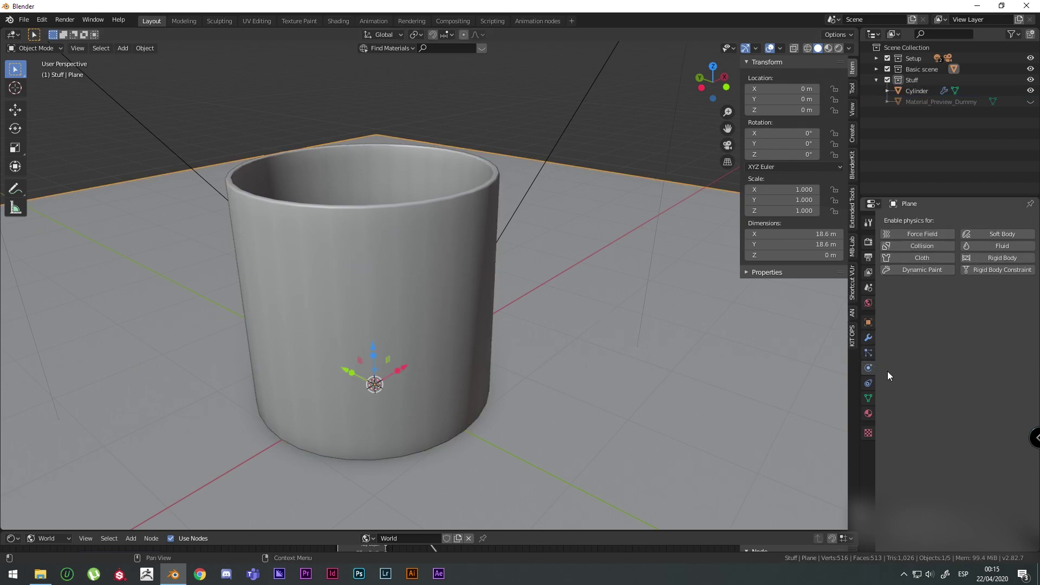
left_click(934, 246)
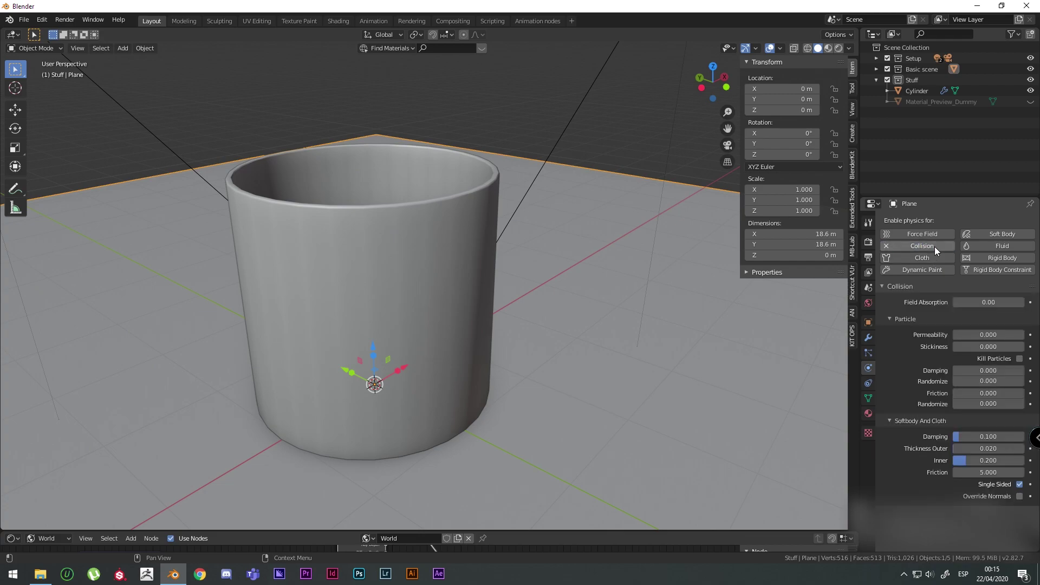
middle_click_drag(615, 356, 467, 372)
key("space")
scroll(476, 383, "up", 3)
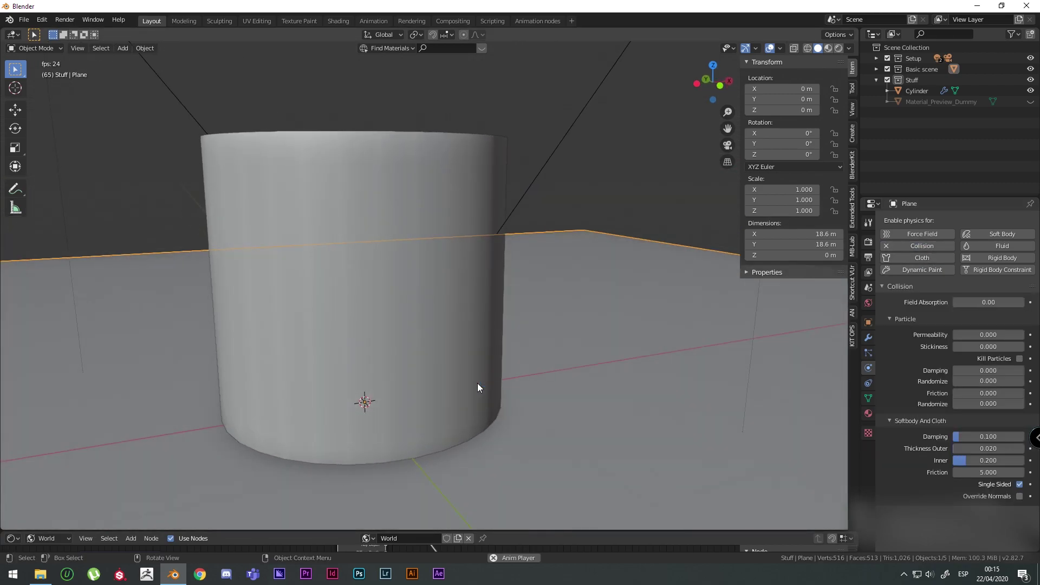
scroll(477, 383, "down", 3)
middle_click_drag(337, 291, 379, 297)
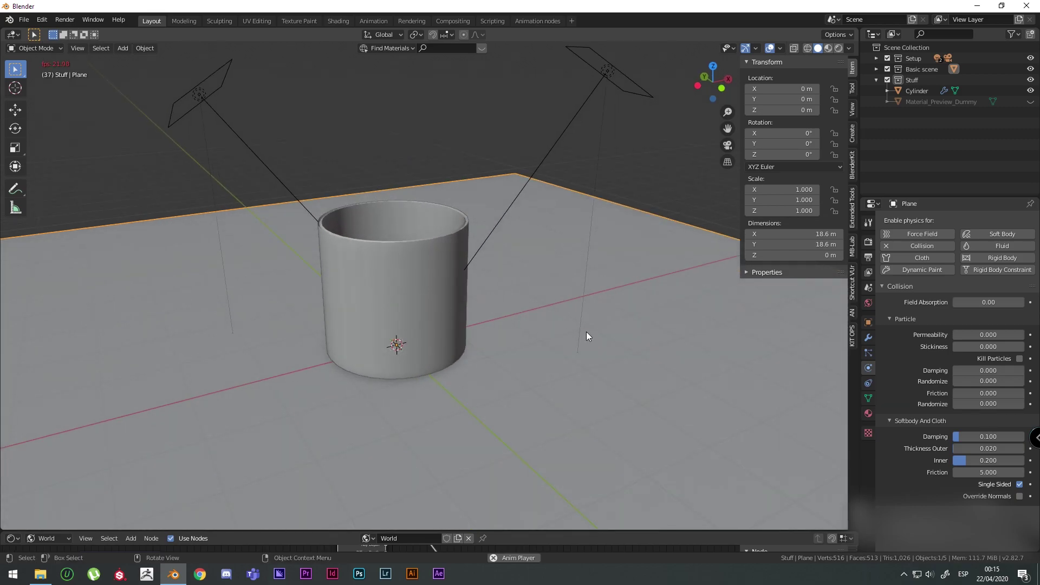
Move the floor plane vertically to 0.964 m and stop playback
key("g")
key("z")
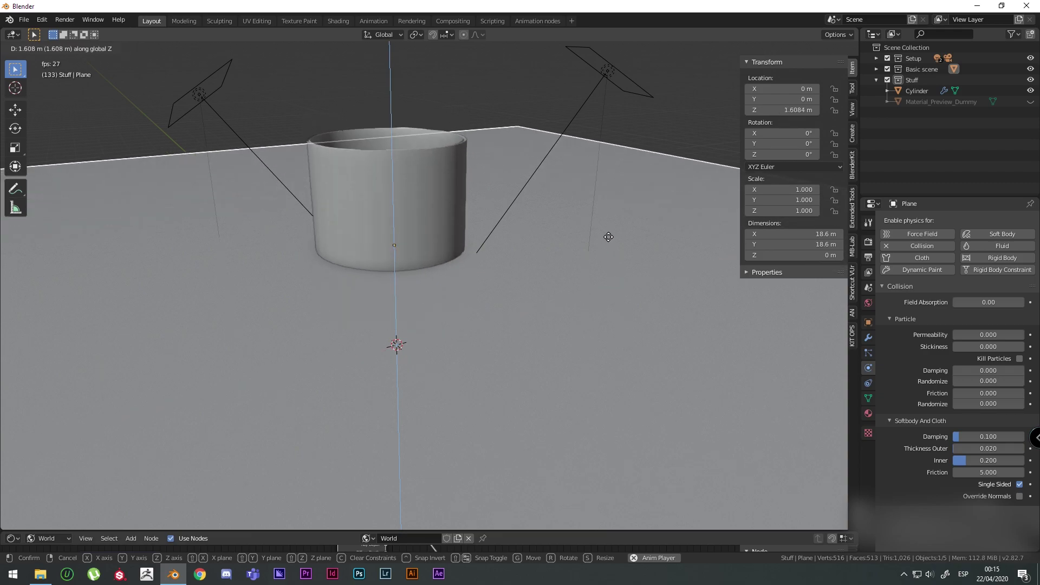
left_click(605, 278)
key("Escape")
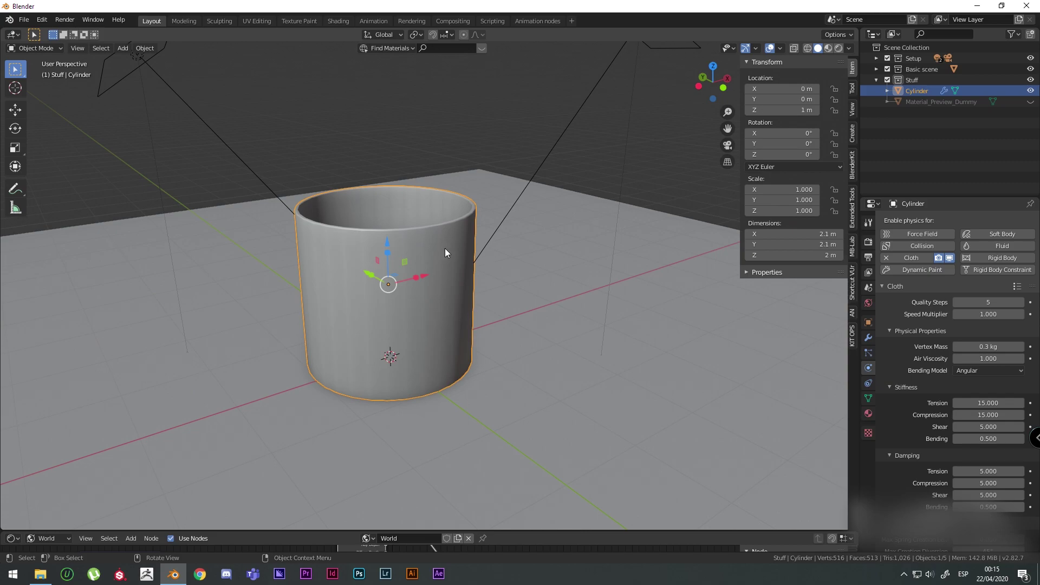
middle_click_drag(446, 248, 461, 274)
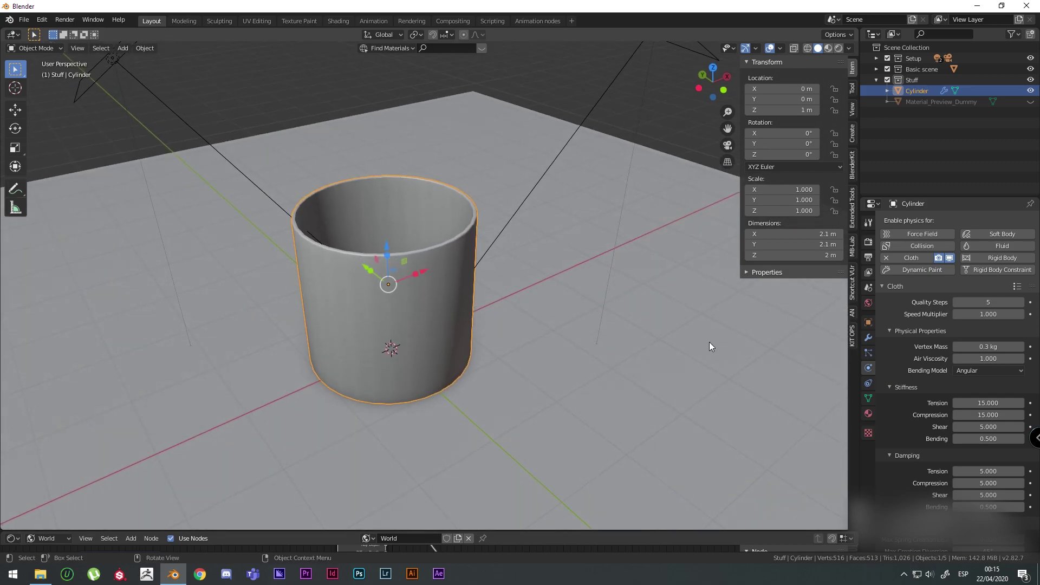
scroll(929, 332, "down", 5)
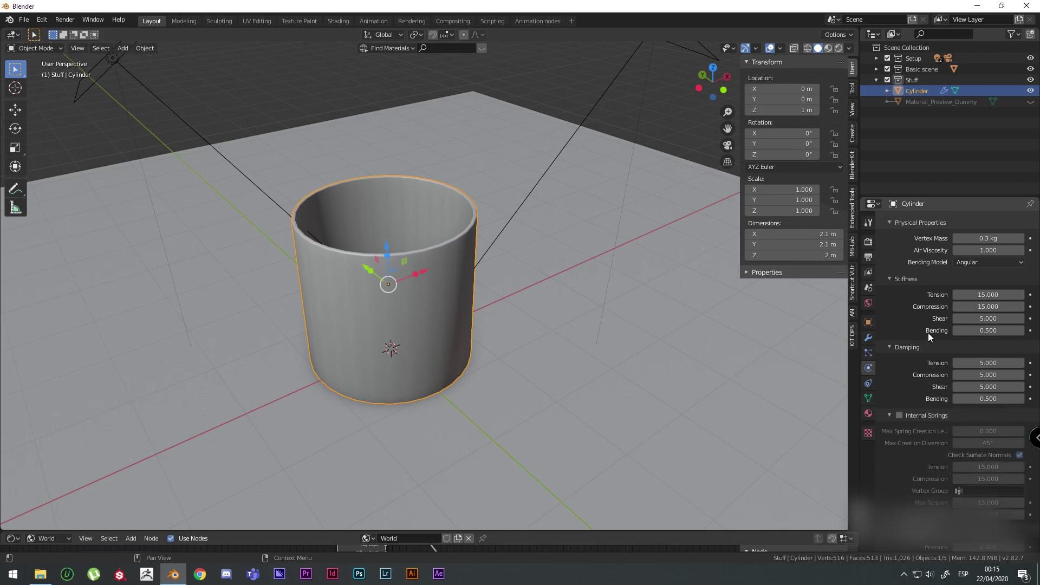
scroll(929, 340, "up", 5)
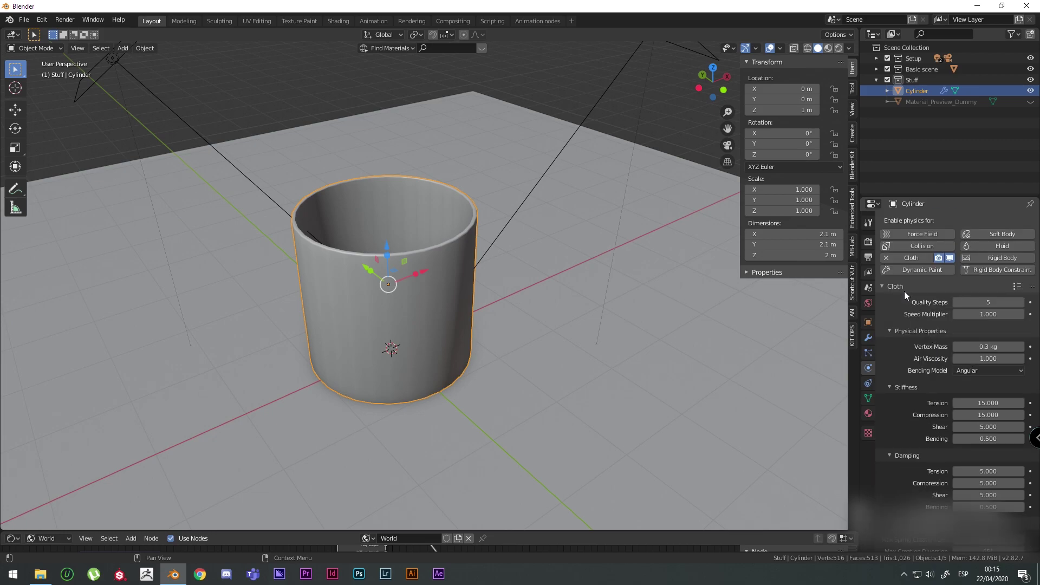
left_click(1017, 286)
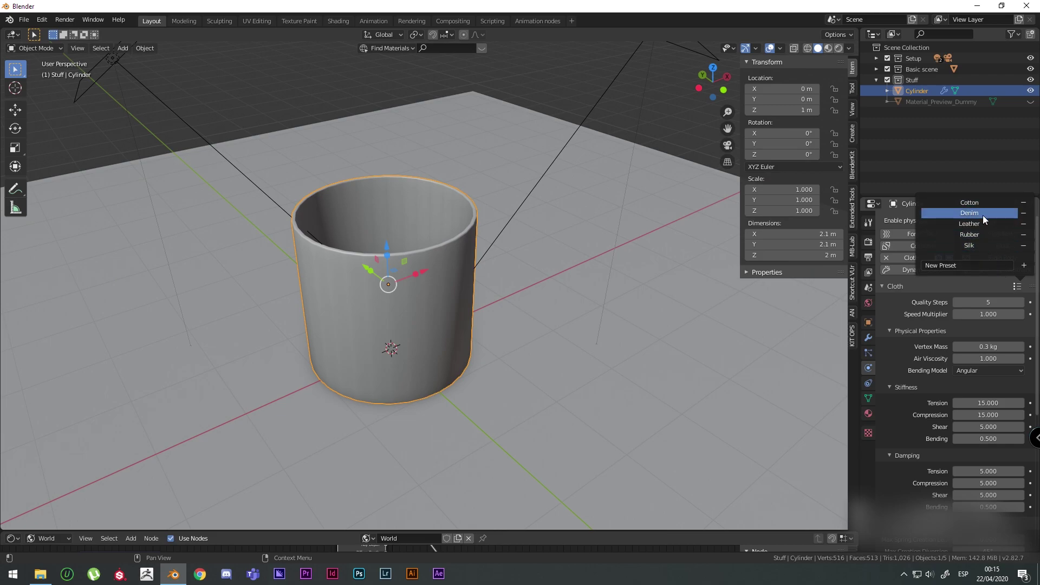
left_click(984, 245)
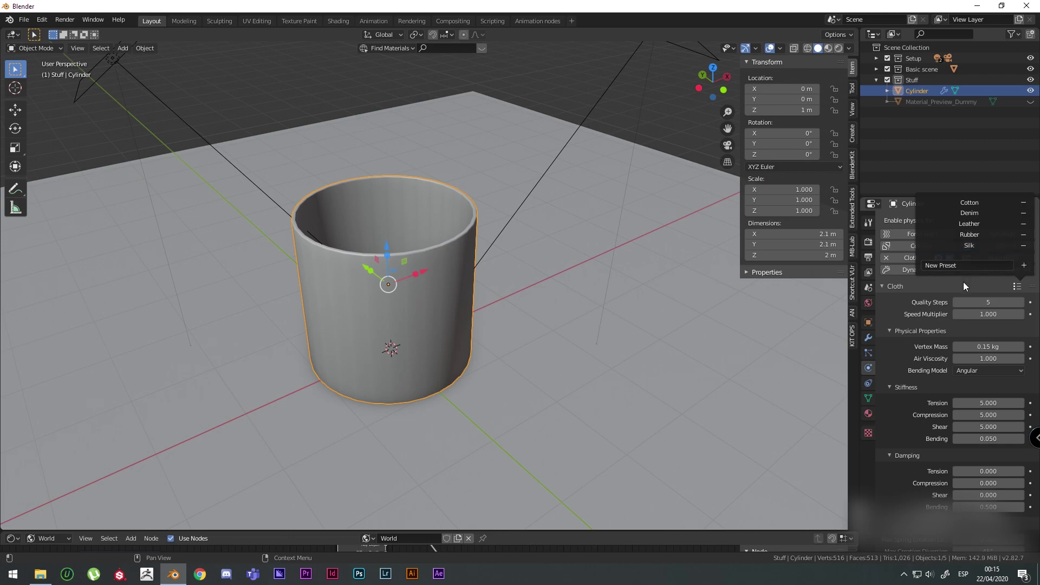
scroll(912, 370, "down", 8)
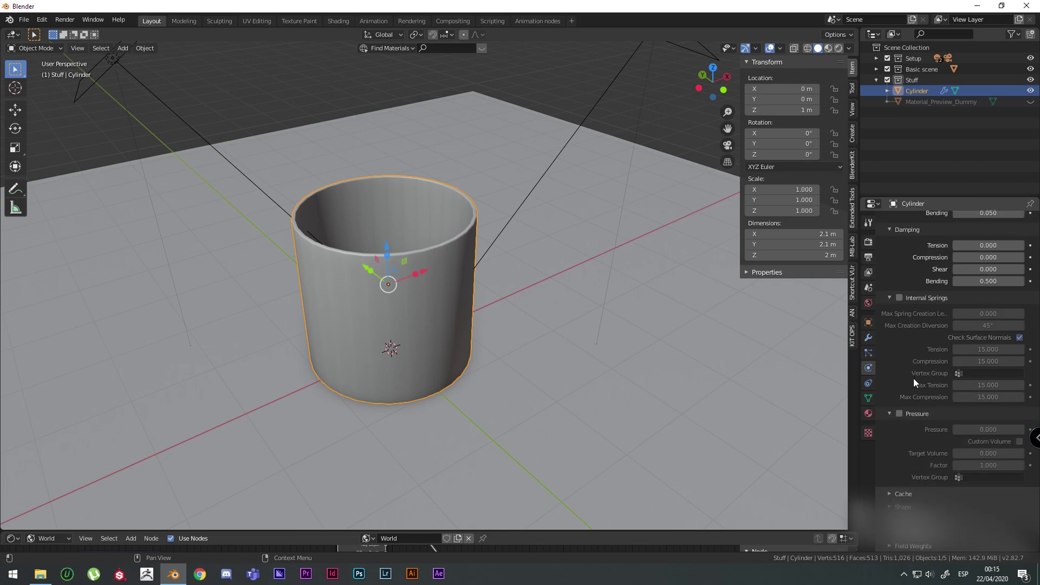
scroll(913, 482, "down", 6)
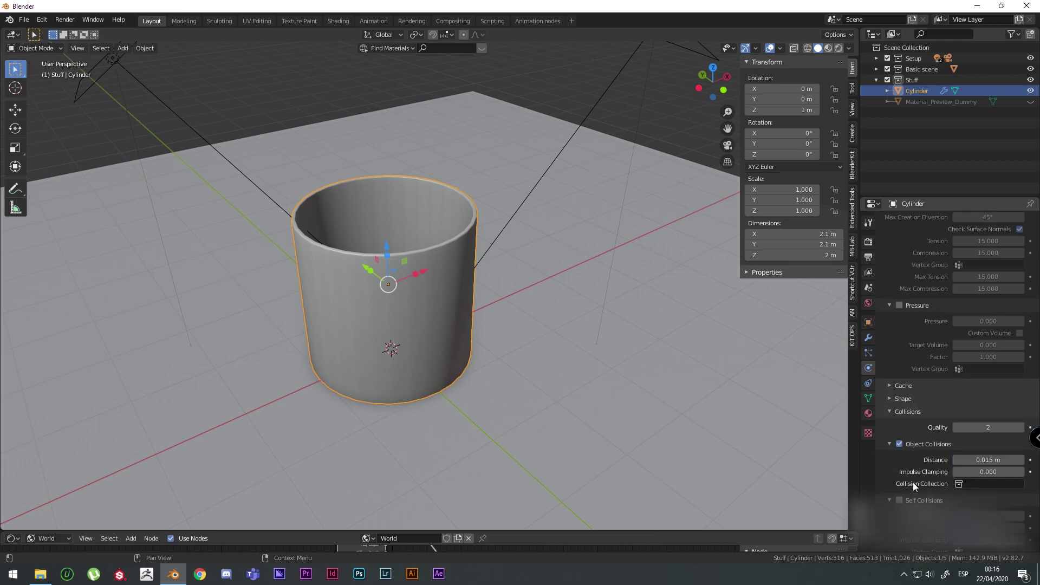
left_click(899, 465)
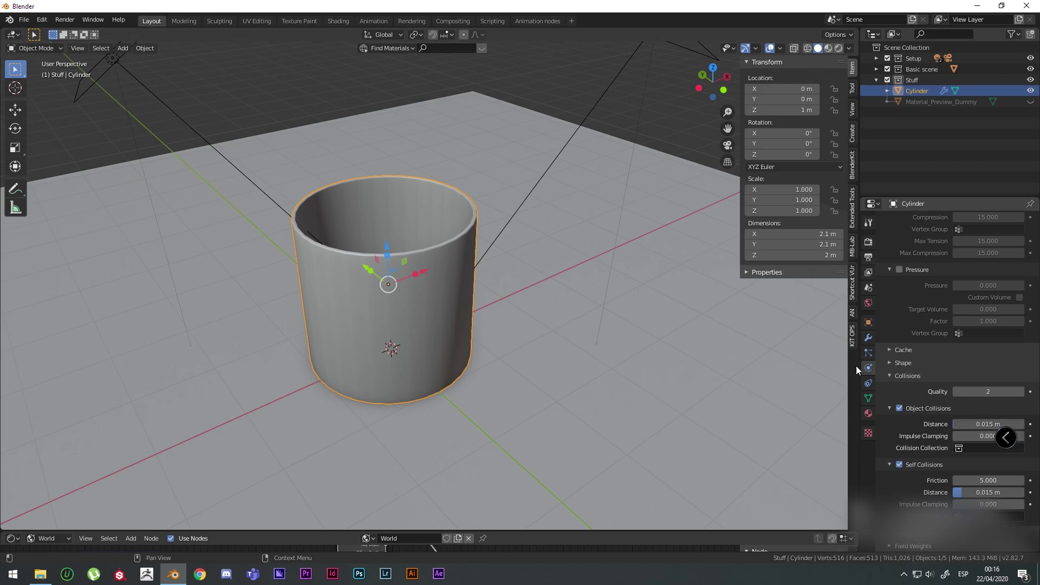
left_click(1022, 392)
left_click(1022, 392)
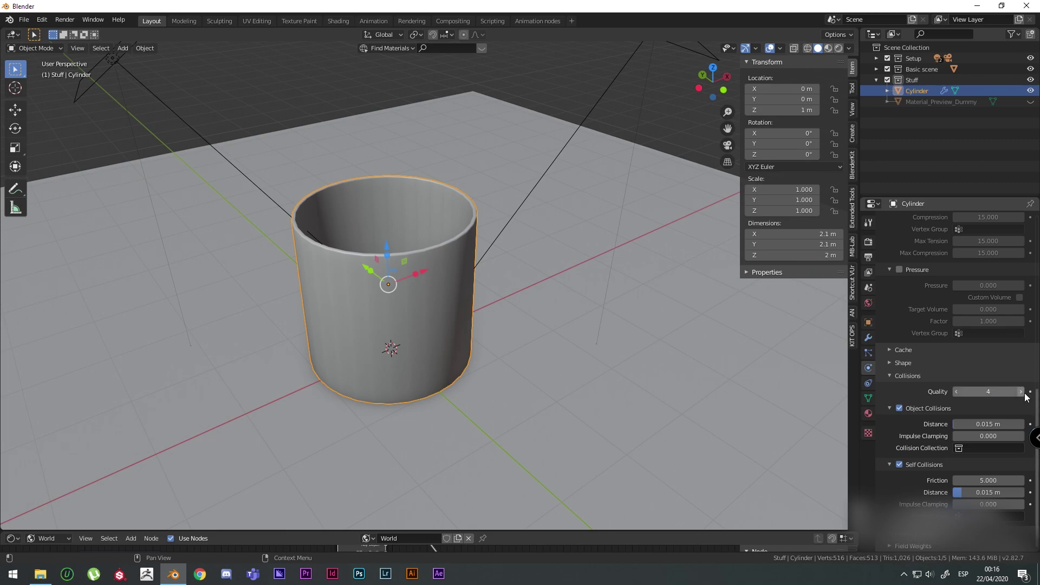
left_click(1022, 392)
scroll(895, 374, "up", 6)
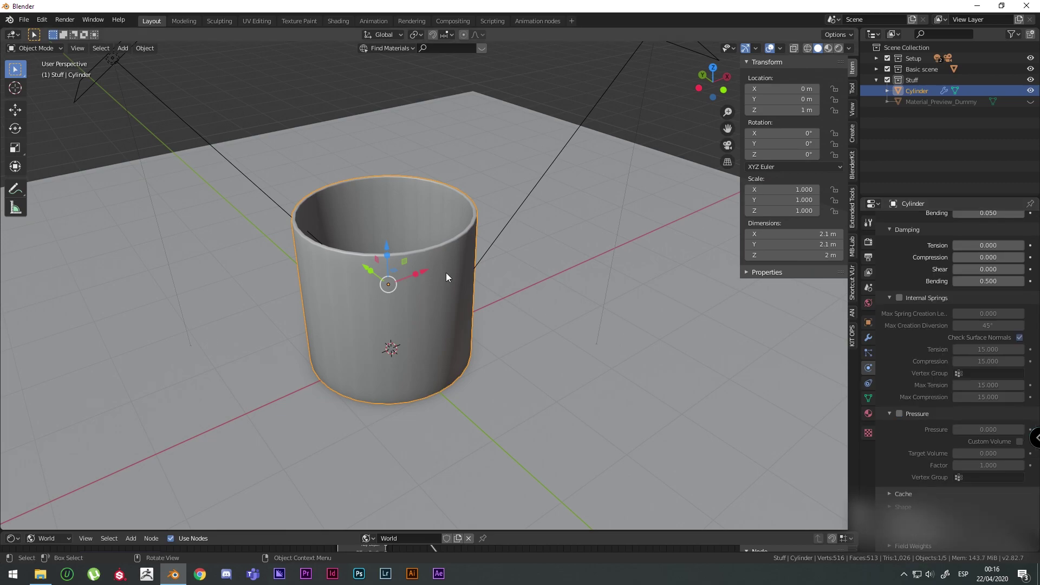
key("space")
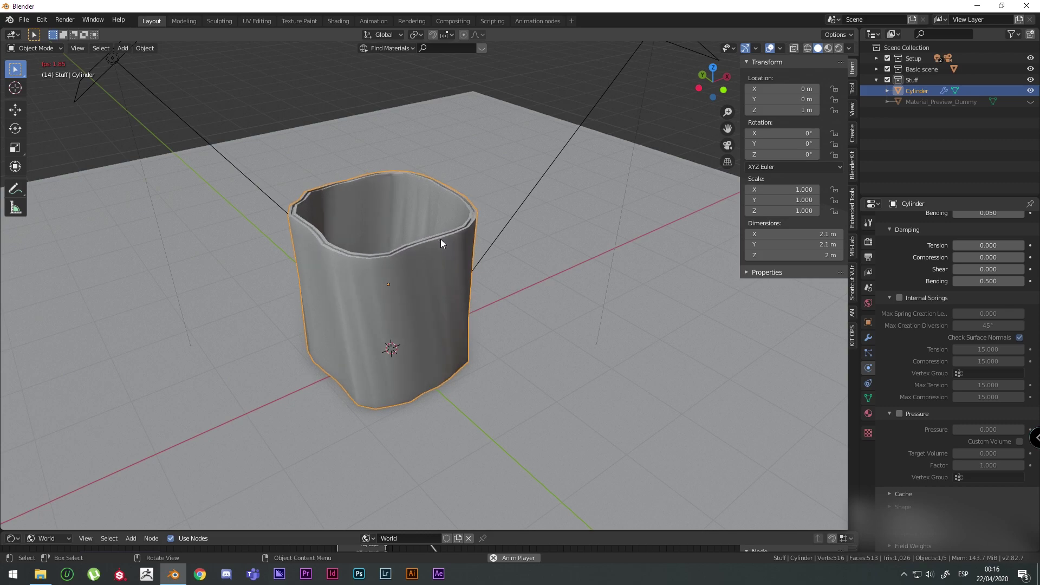
key("Escape")
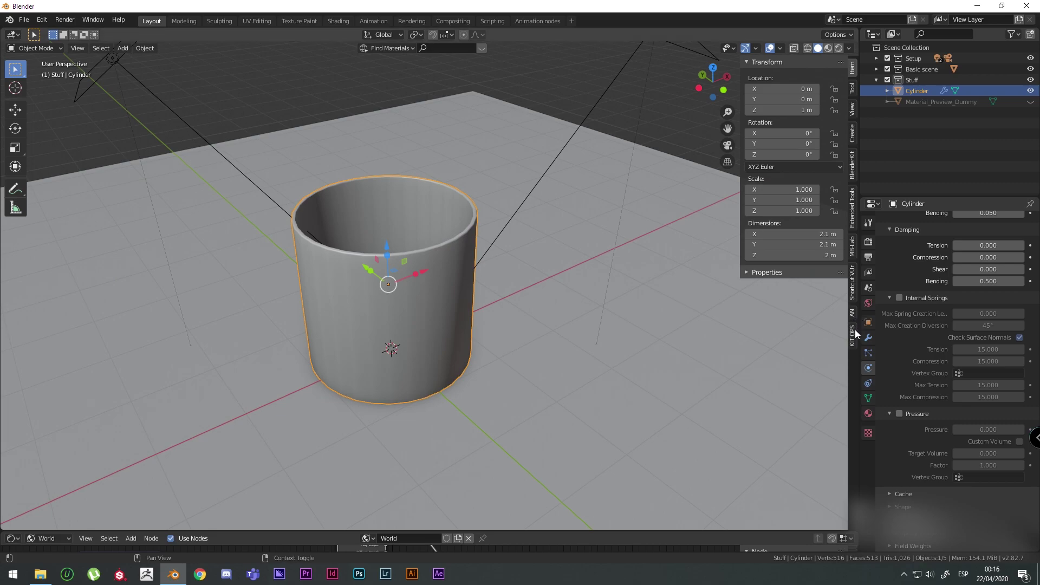
Move the Cloth modifier to the top of the cylinder's modifier stack
left_click(870, 337)
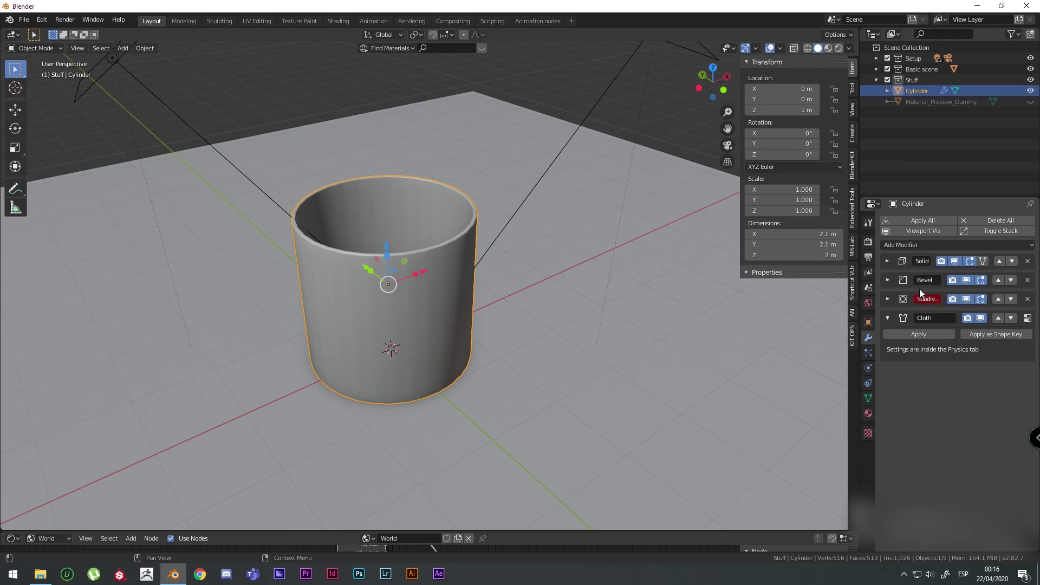
left_click(996, 318)
left_click(997, 299)
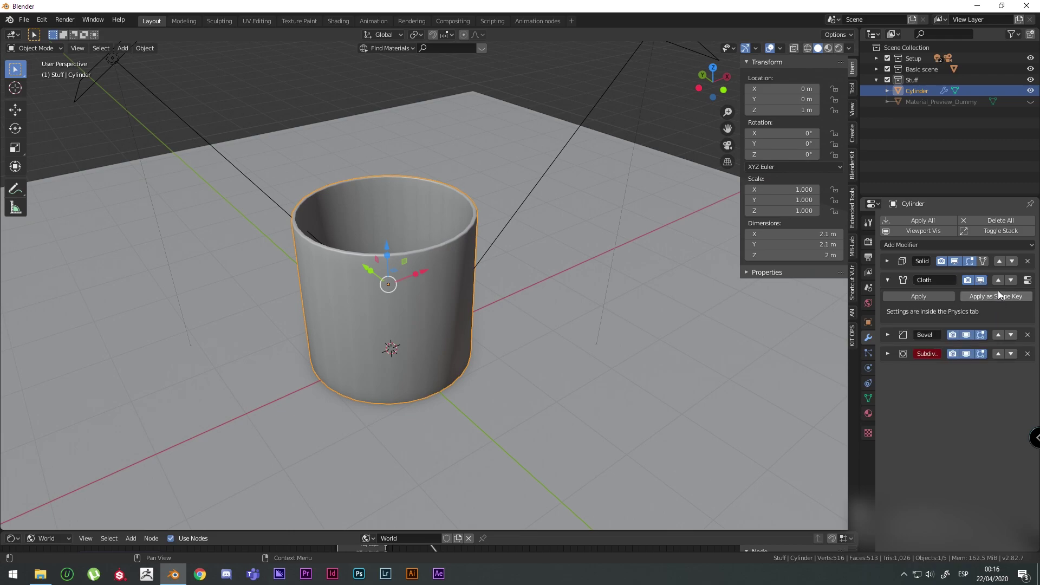
left_click(997, 281)
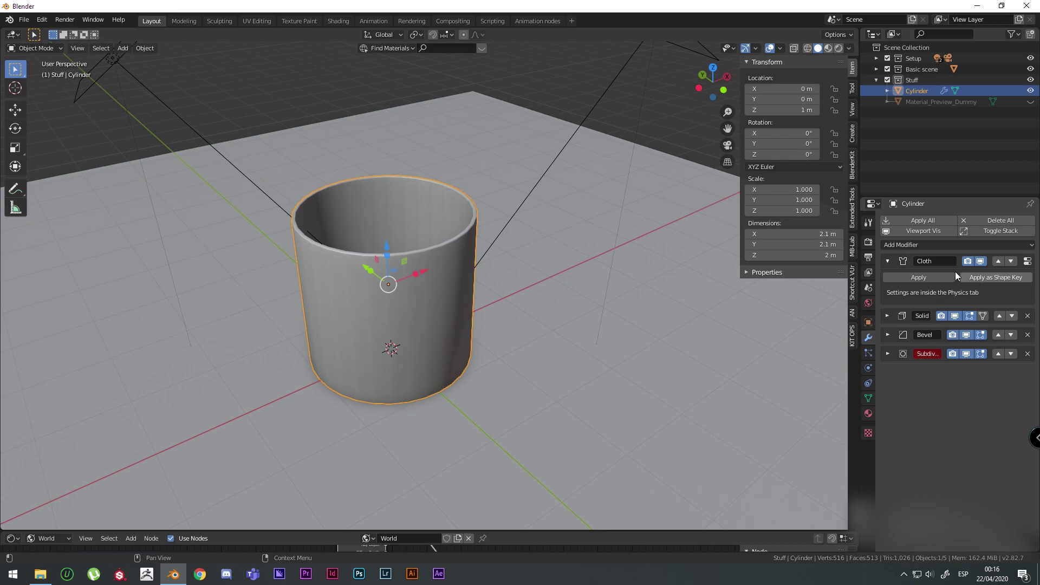
Show only Cloth in the viewport and play the simulation through frame 228
left_click(928, 231)
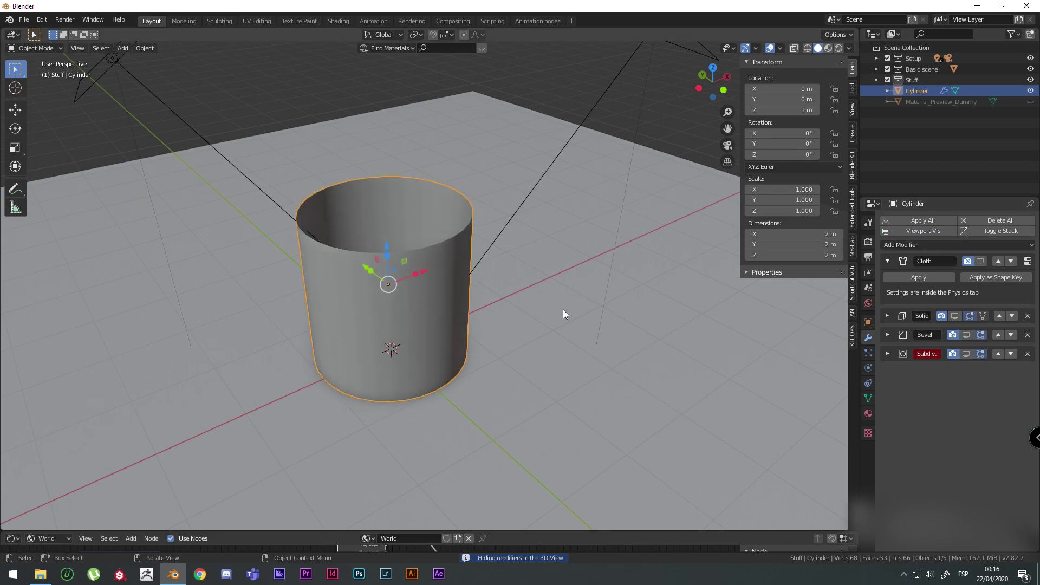
left_click(981, 261)
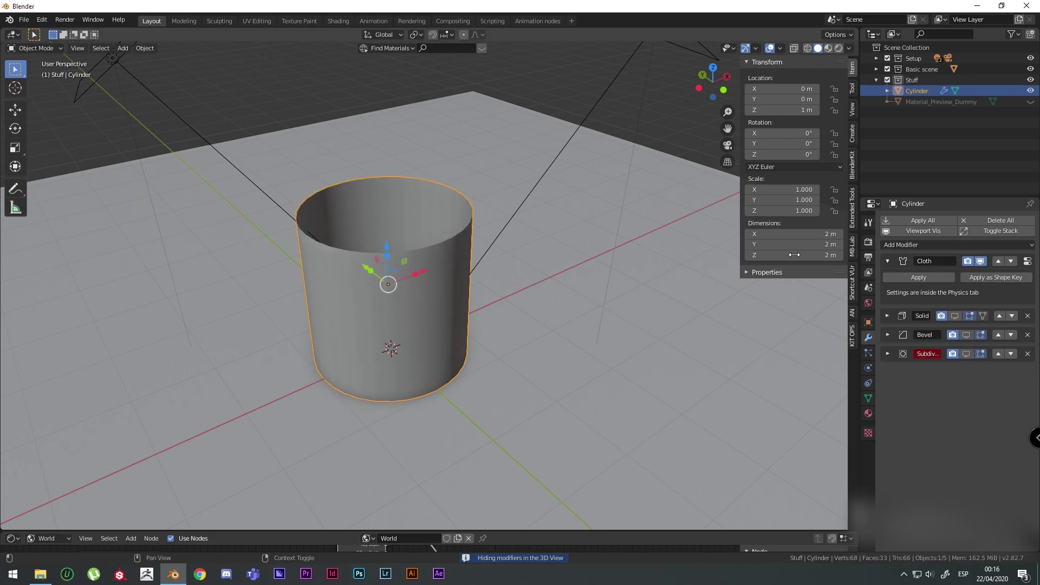
key("space")
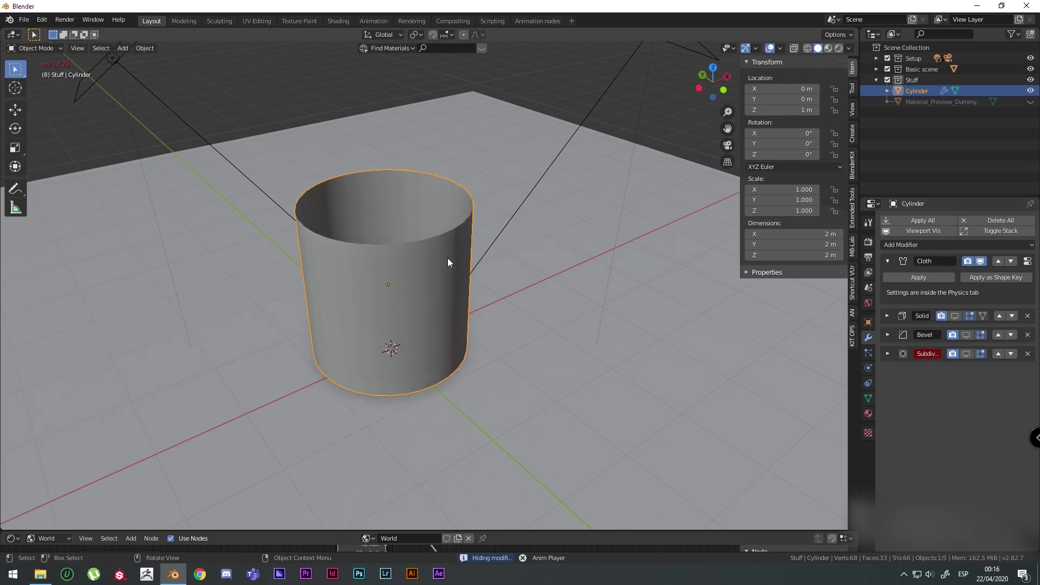
scroll(448, 258, "up", 3)
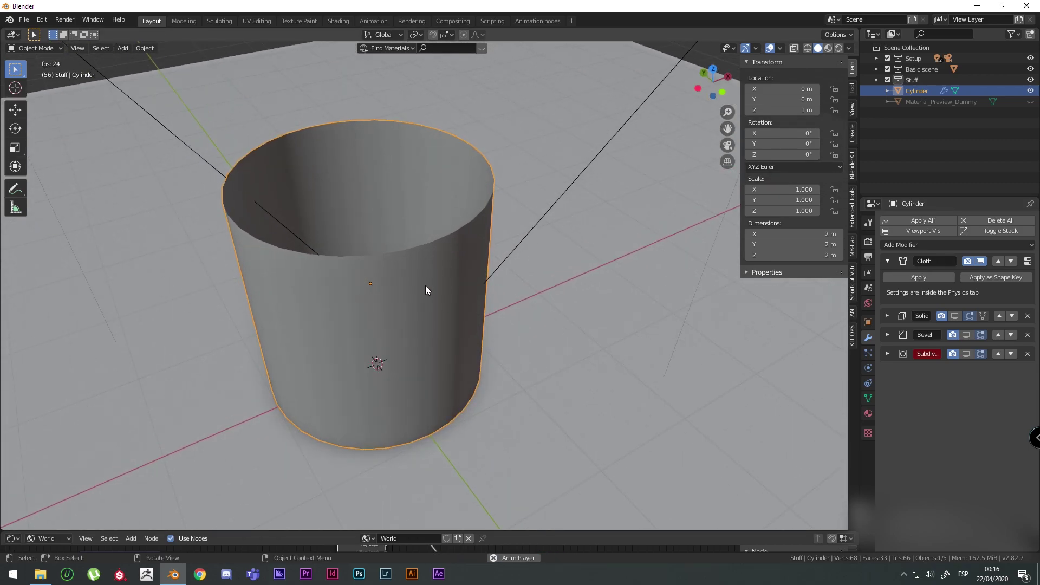
scroll(427, 288, "up", 2)
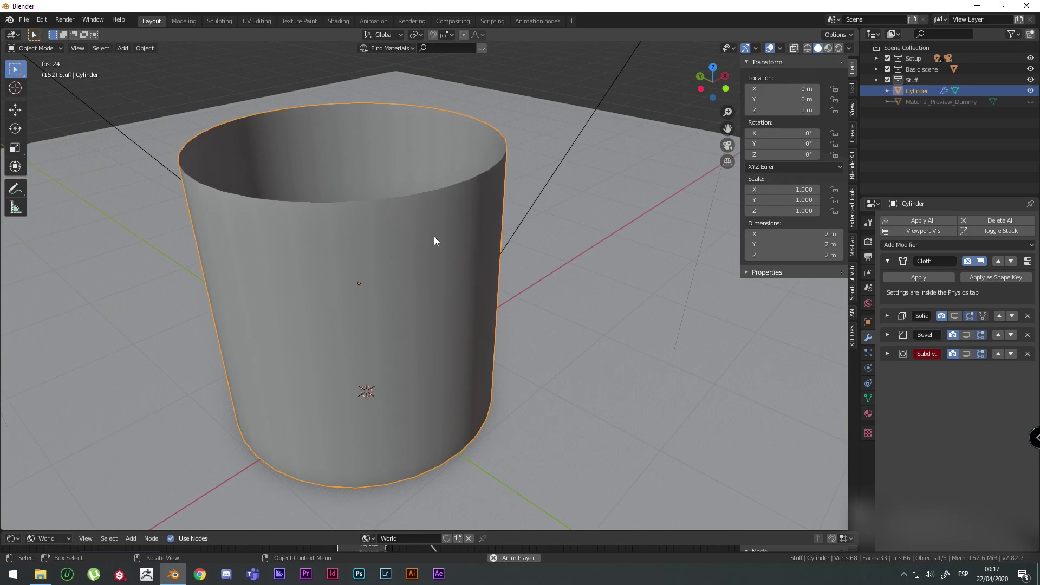
scroll(568, 292, "down", 2)
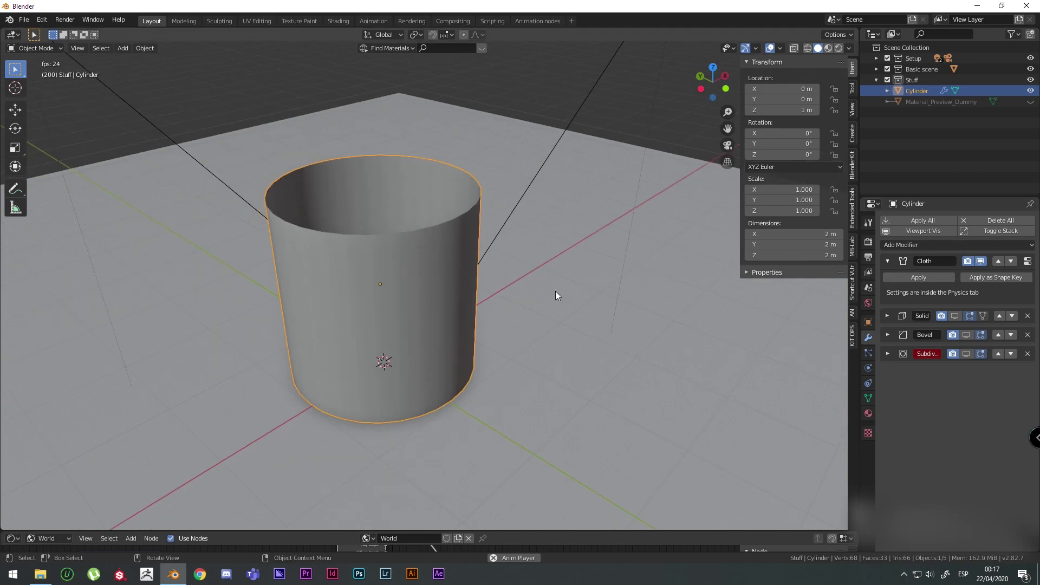
key("space")
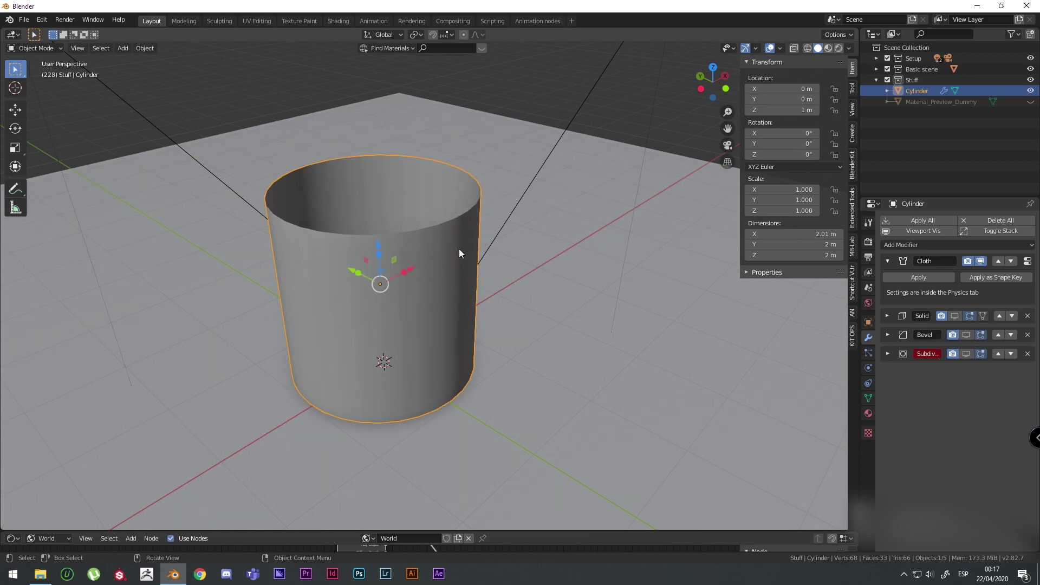
Show the Solid, Bevel and Subdiv modifiers in the viewport again and rewind to frame 1
left_click(955, 316)
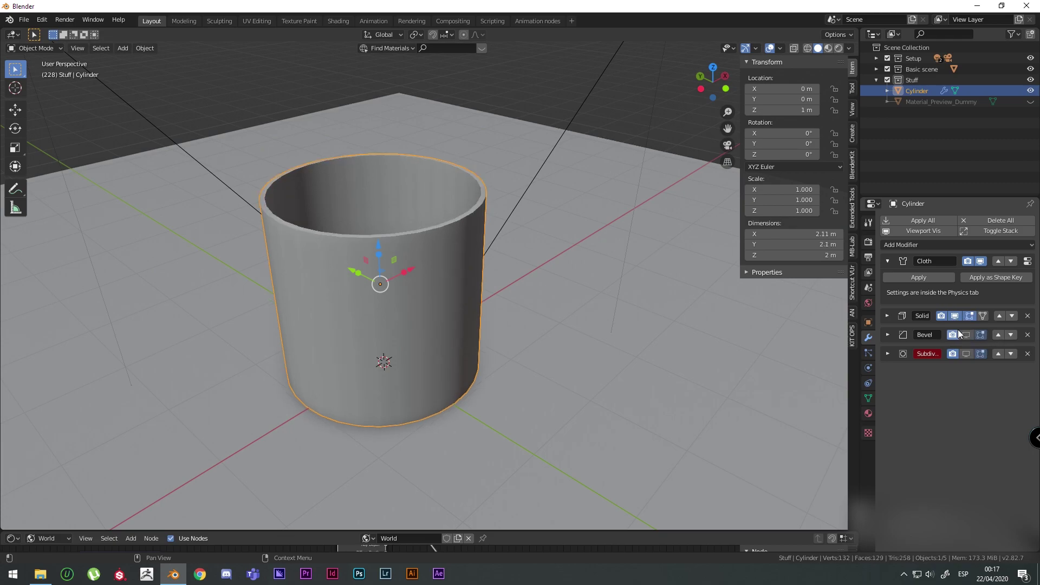
left_click(966, 335)
left_click(968, 352)
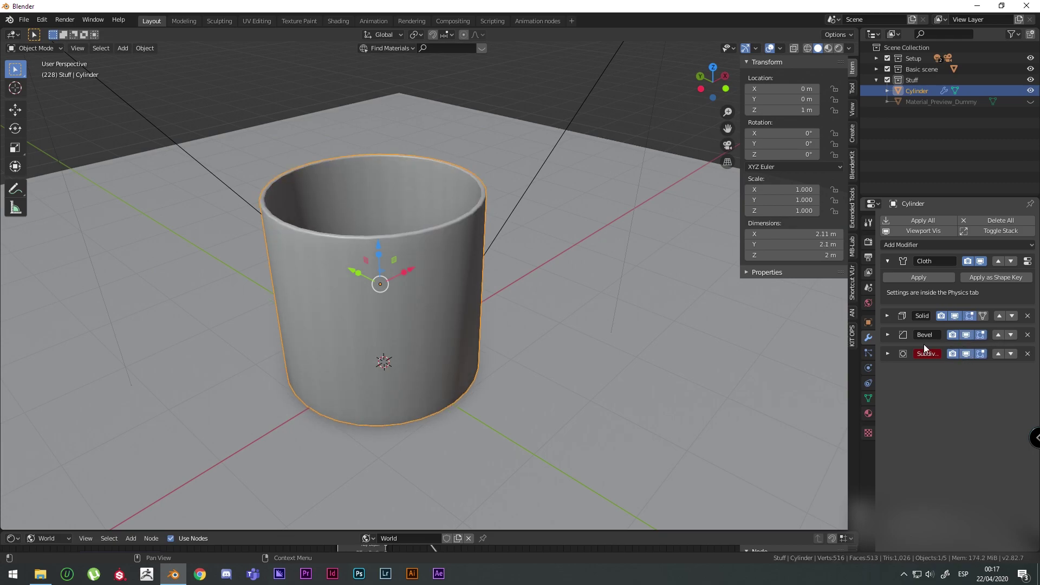
key("shift+Left")
middle_click_drag(628, 307, 495, 258)
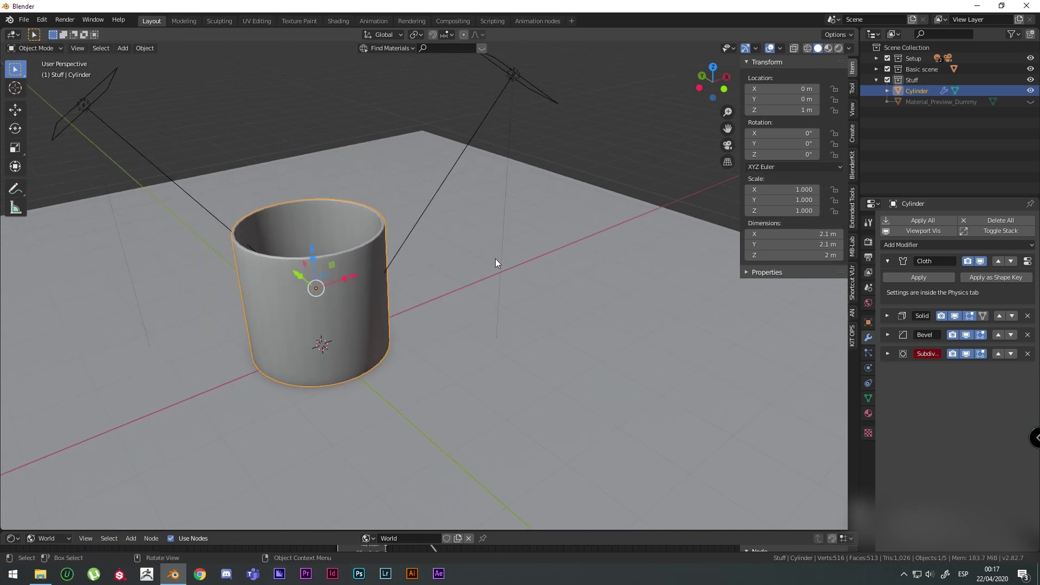
Add an icosphere and place it up and right of the cylinder
key("shift+a")
mouse_move(424, 256)
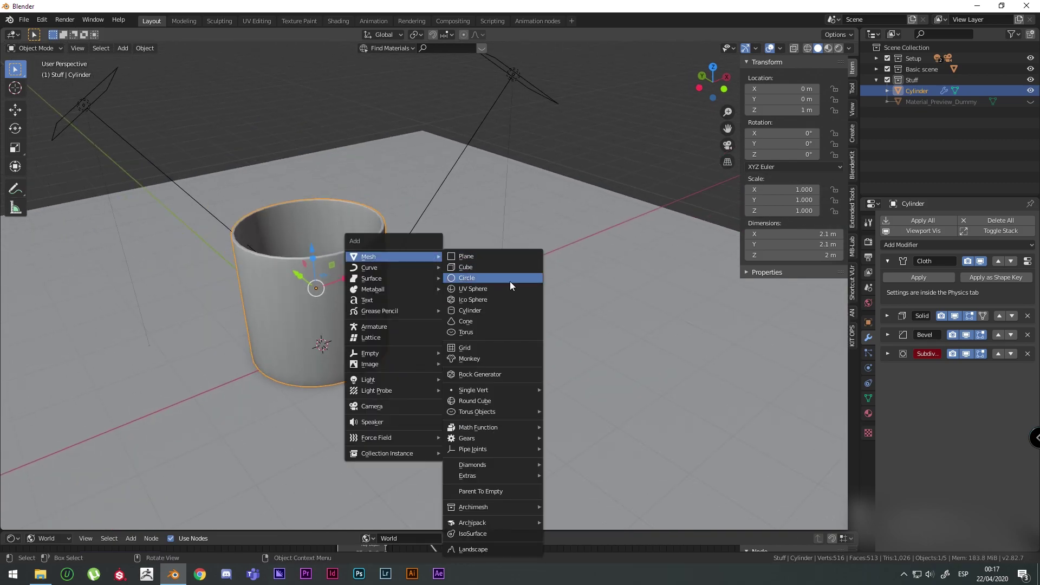
left_click(513, 299)
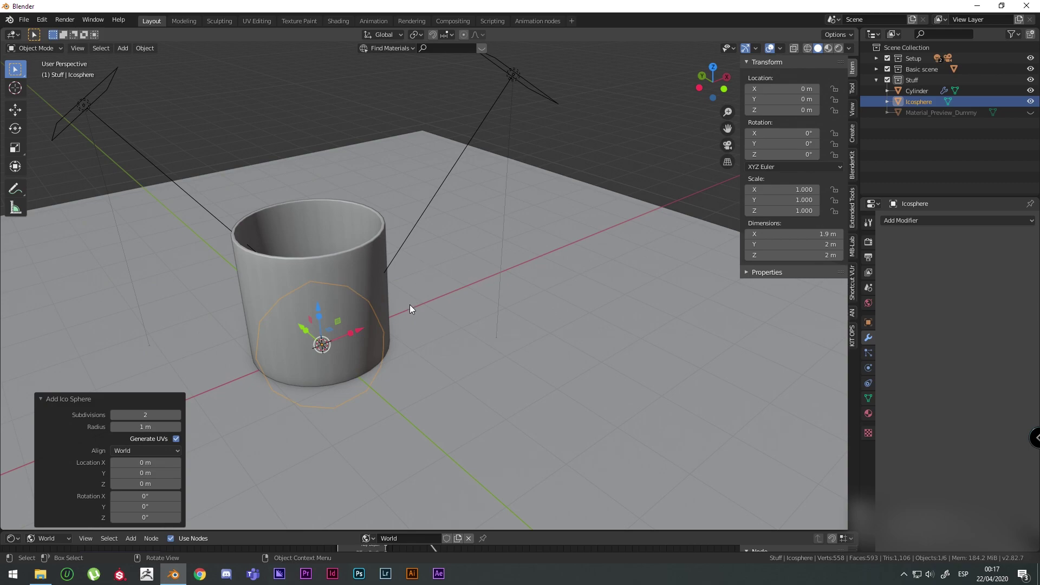
key("g")
left_click(545, 169)
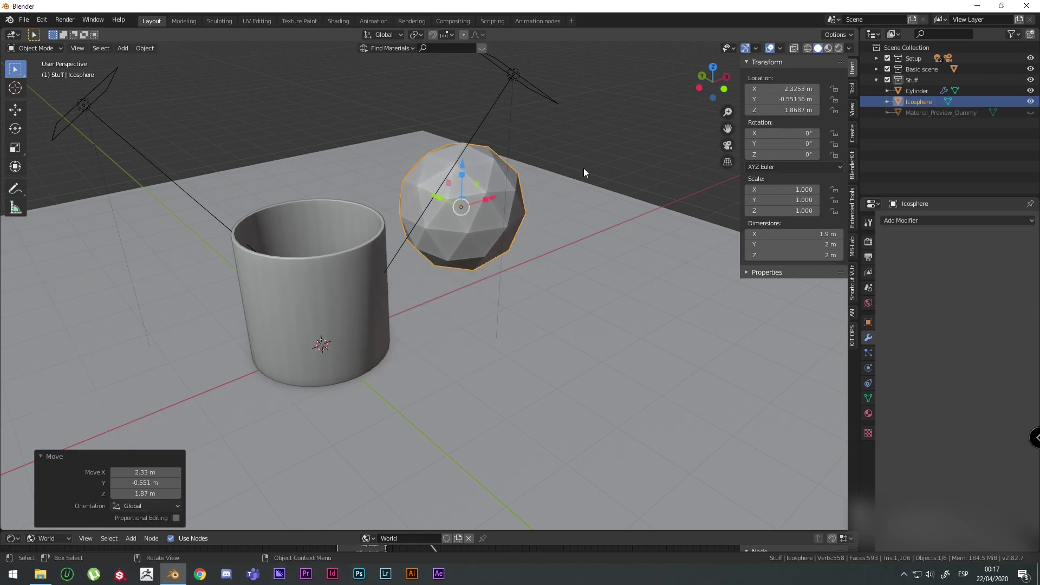
Make the icosphere a collider, push it into the playing cloth, then delete it
left_click(868, 368)
left_click(922, 246)
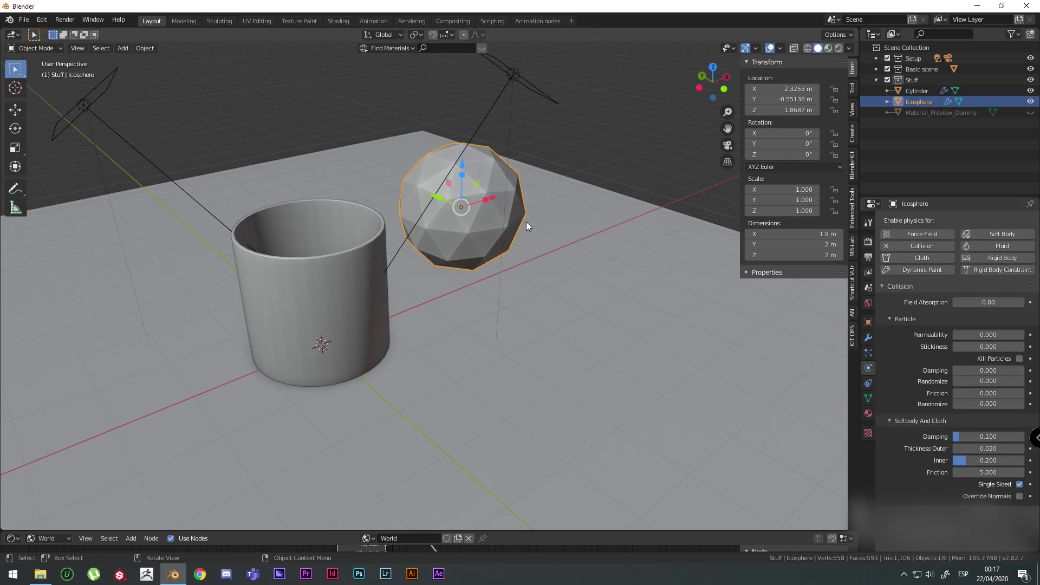
key("space")
key("g")
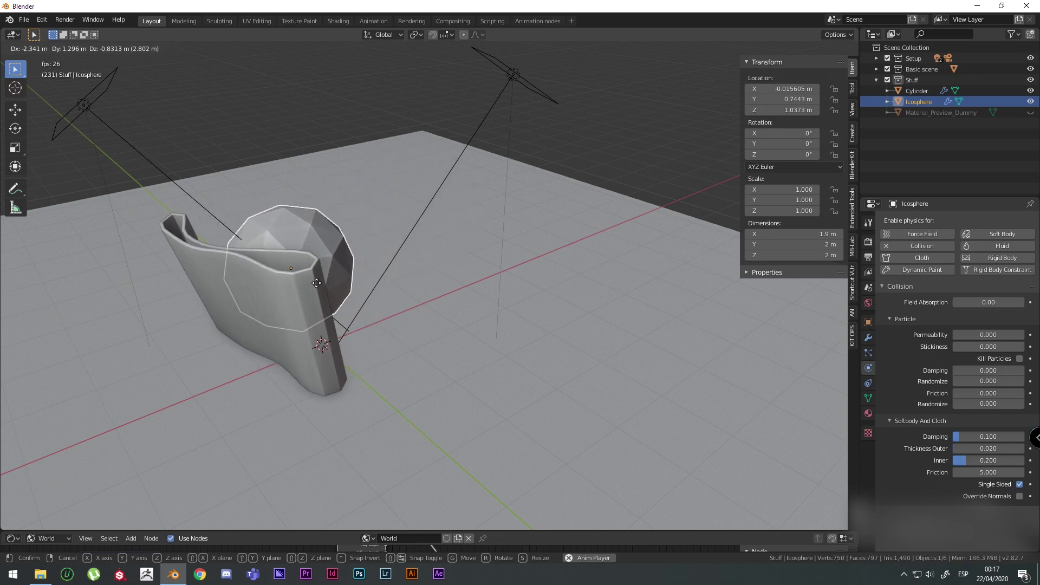
left_click(460, 254)
key("Escape")
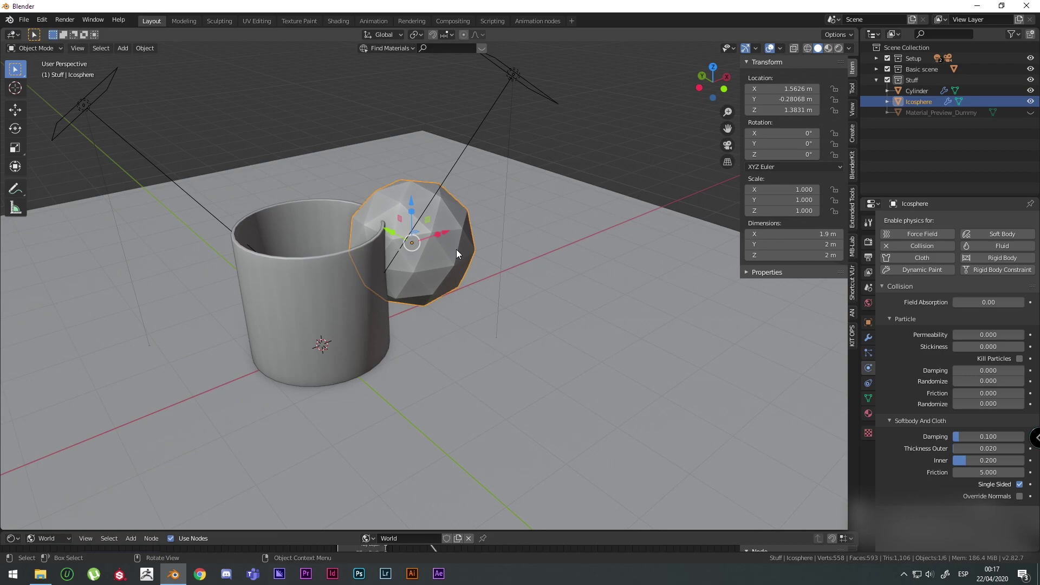
key("x")
left_click(334, 180)
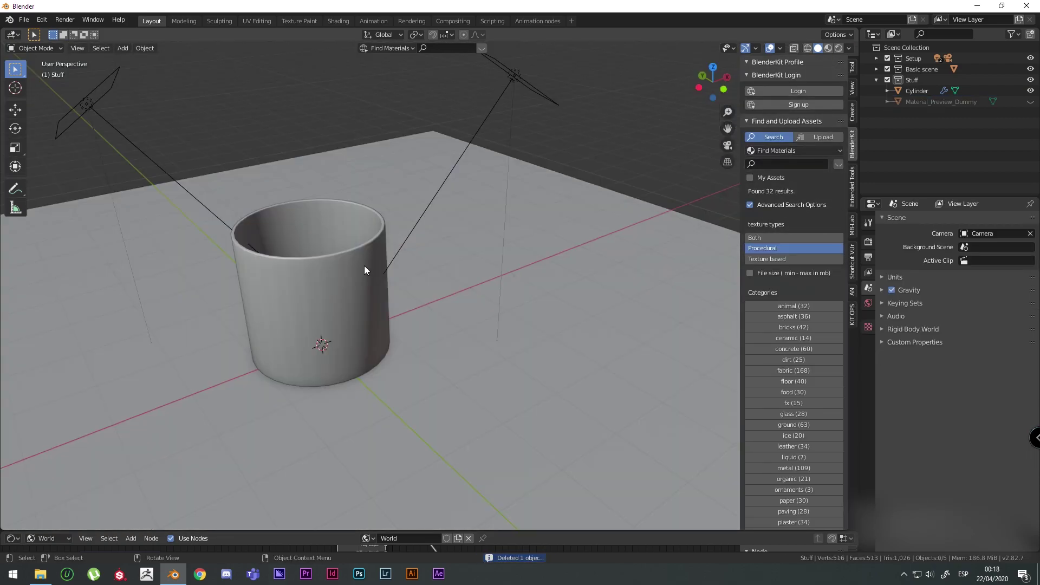
Duplicate the cylinder and place the copy to the right
scroll(364, 266, "down", 3)
middle_click_drag(460, 273, 525, 264, "shift")
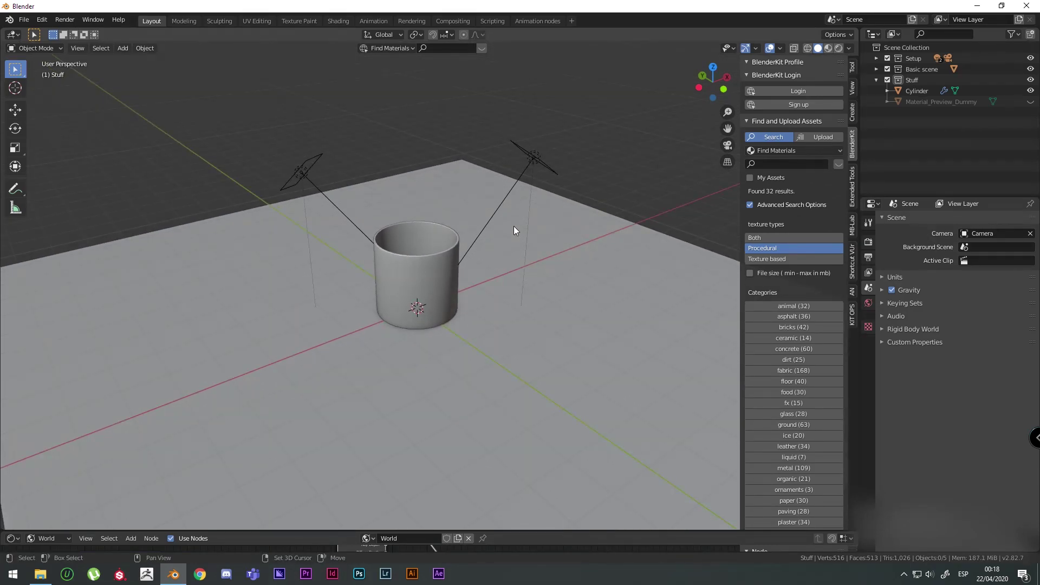
middle_click_drag(513, 226, 469, 304)
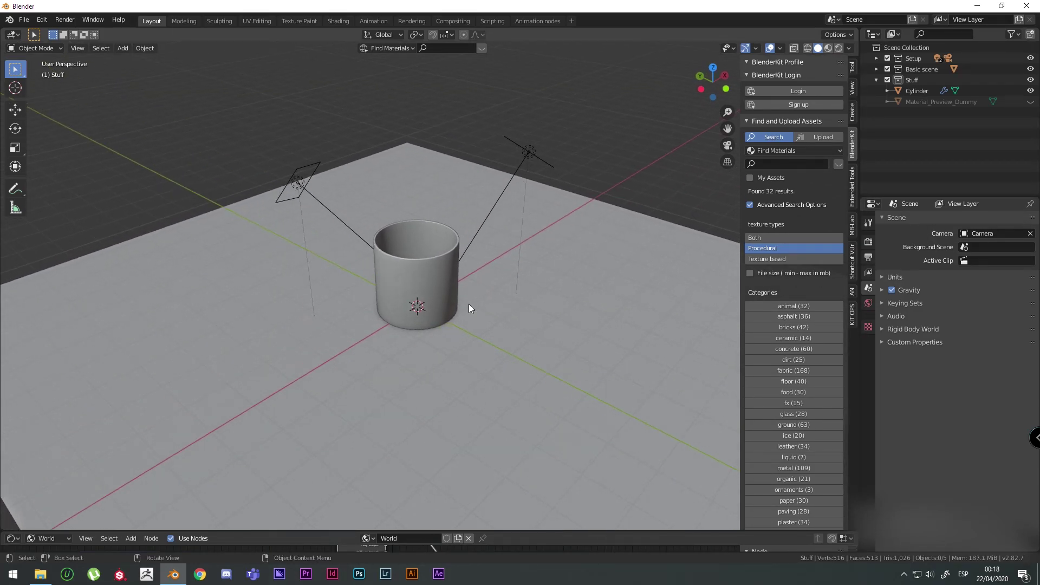
left_click(437, 281)
key("shift+d")
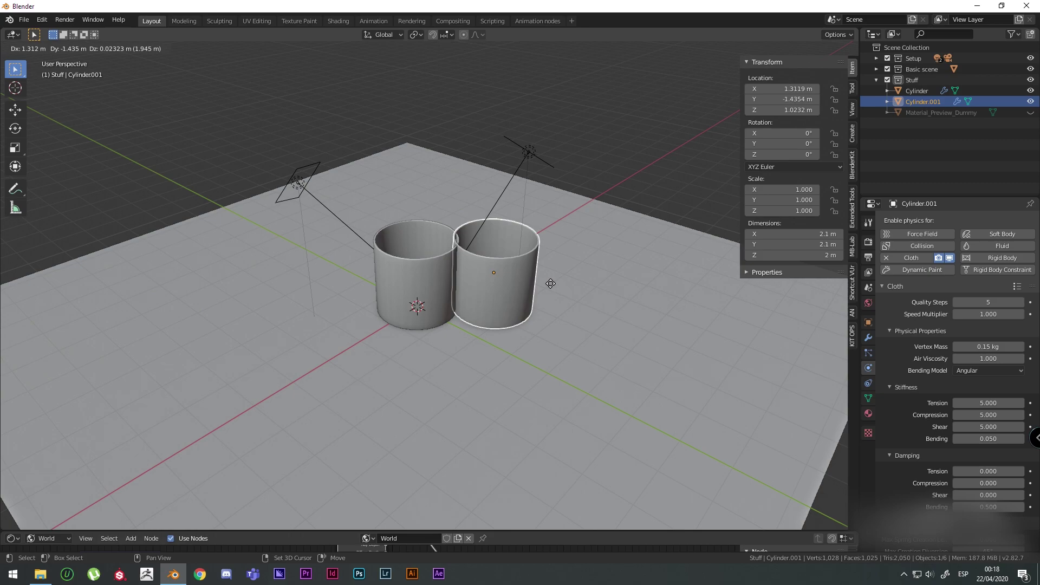
left_click(438, 276)
Discard an accidental second duplicate of the cylinder
left_click(438, 276)
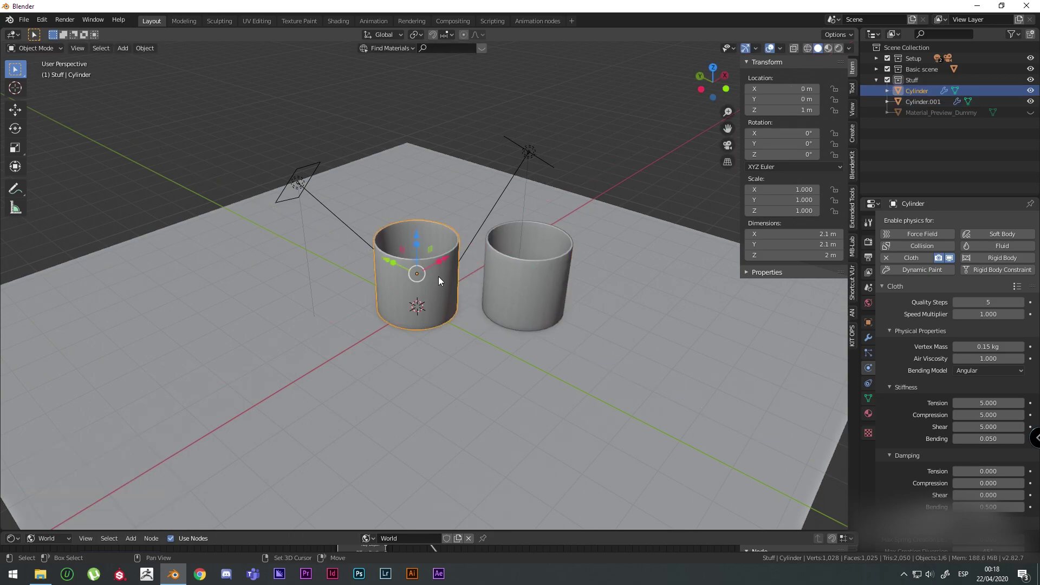
key("shift+d")
right_click(408, 278)
key("x")
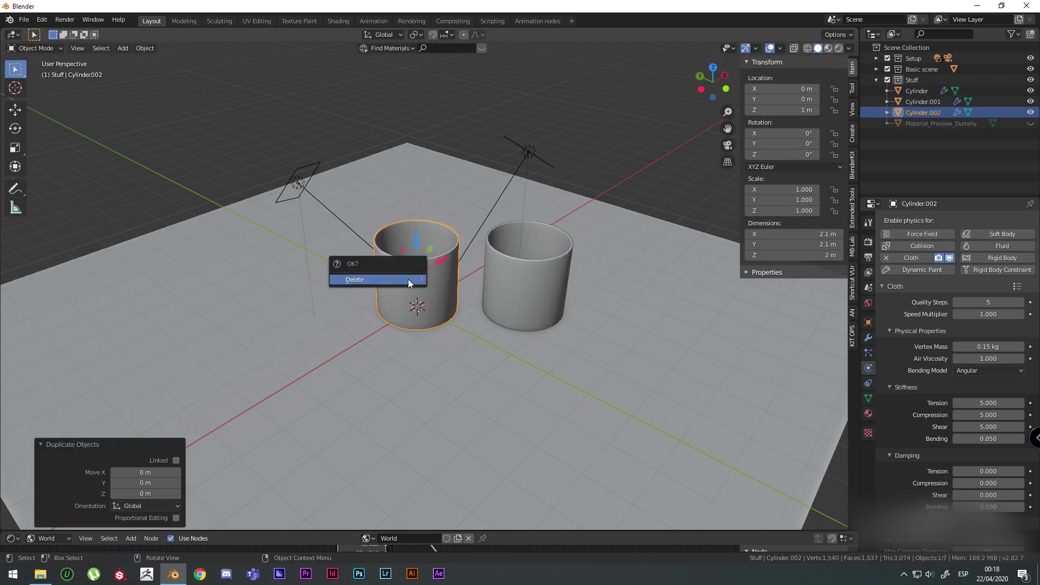
left_click(408, 278)
Move the original cylinder left along the ground, keeping its height
left_click(429, 279)
key("g")
key("shift+z")
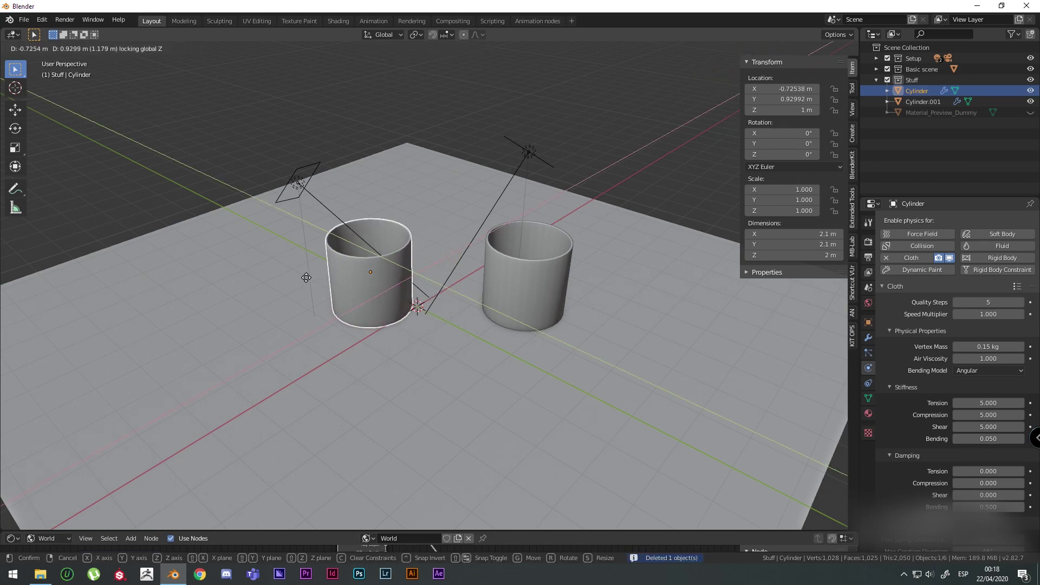
left_click(249, 280)
Play and stop the simulation, then select and deselect the right cylinder and area light
key("space")
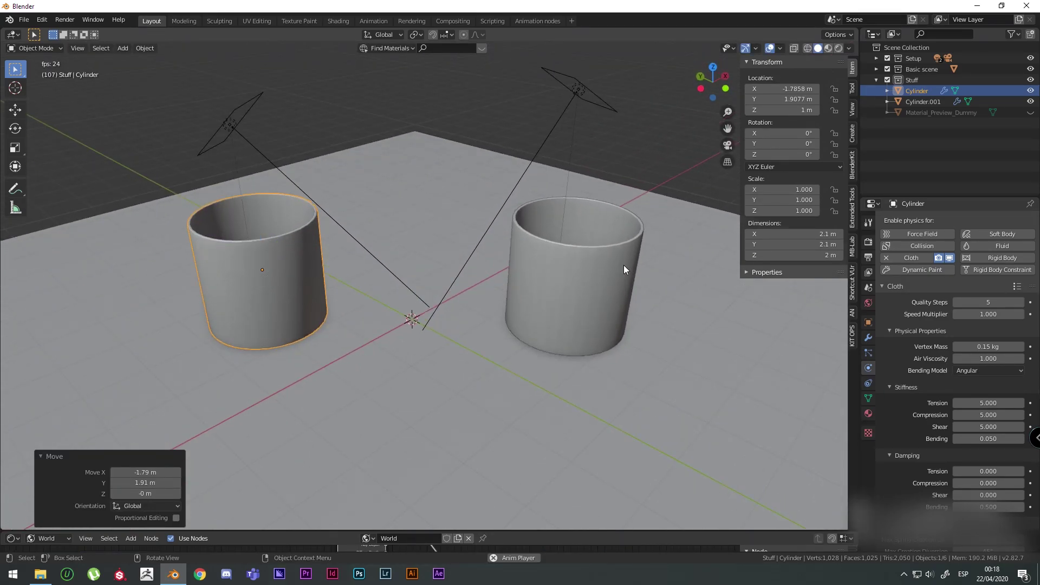
key("space")
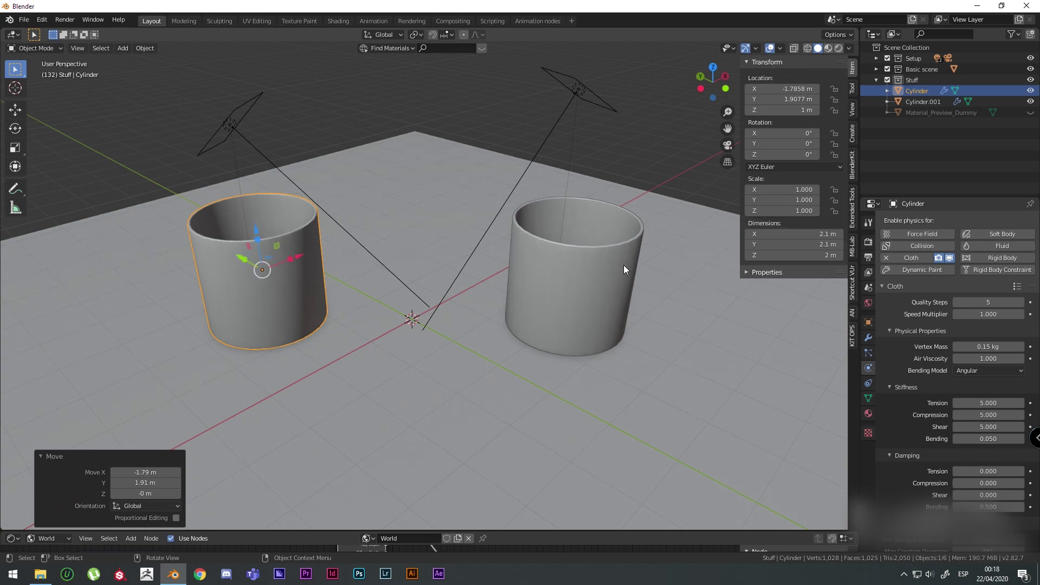
left_click(621, 265)
left_click(614, 137)
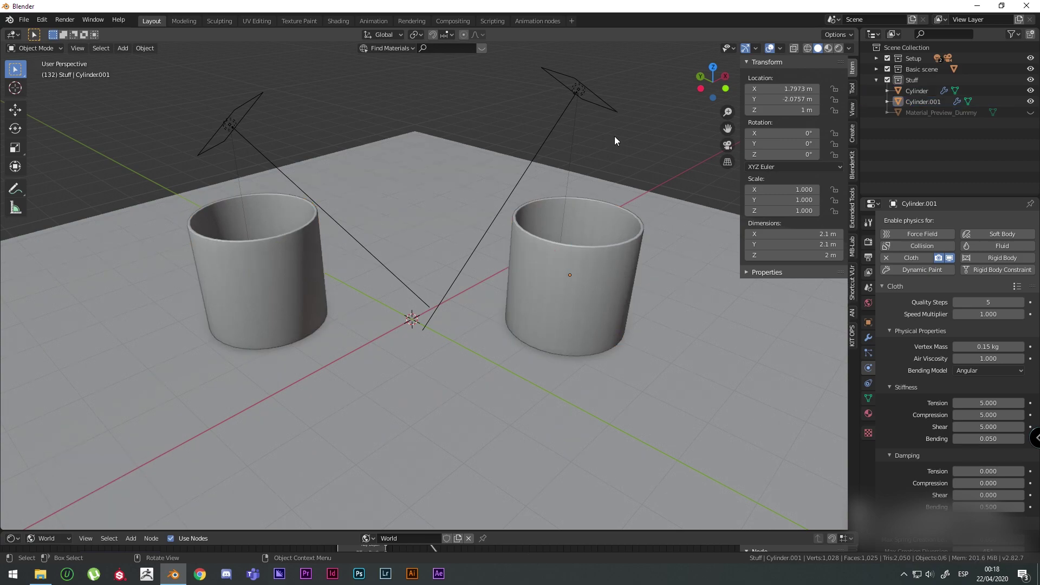
left_click(581, 254)
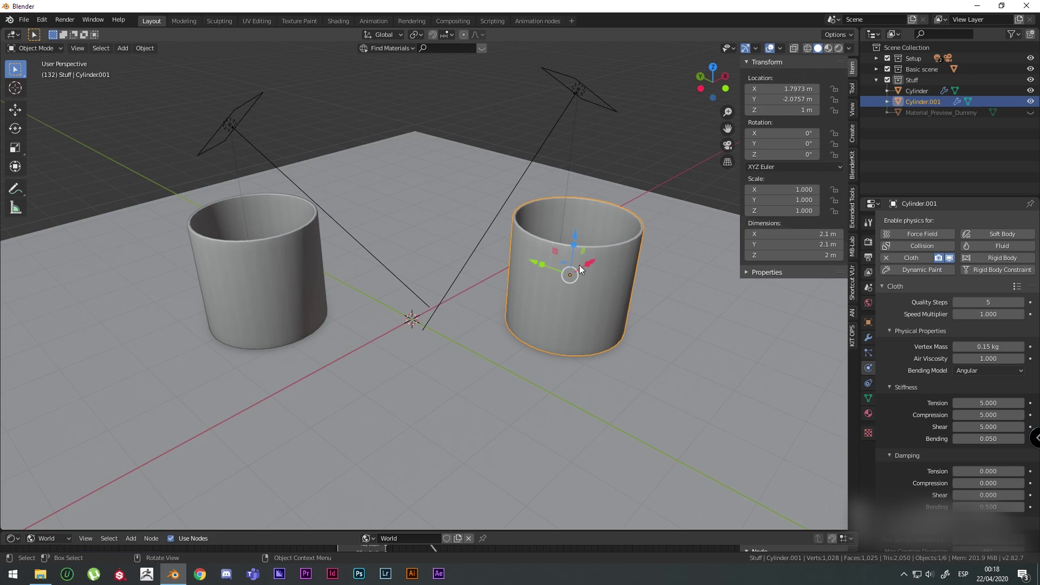
left_click(438, 336)
left_click(563, 128)
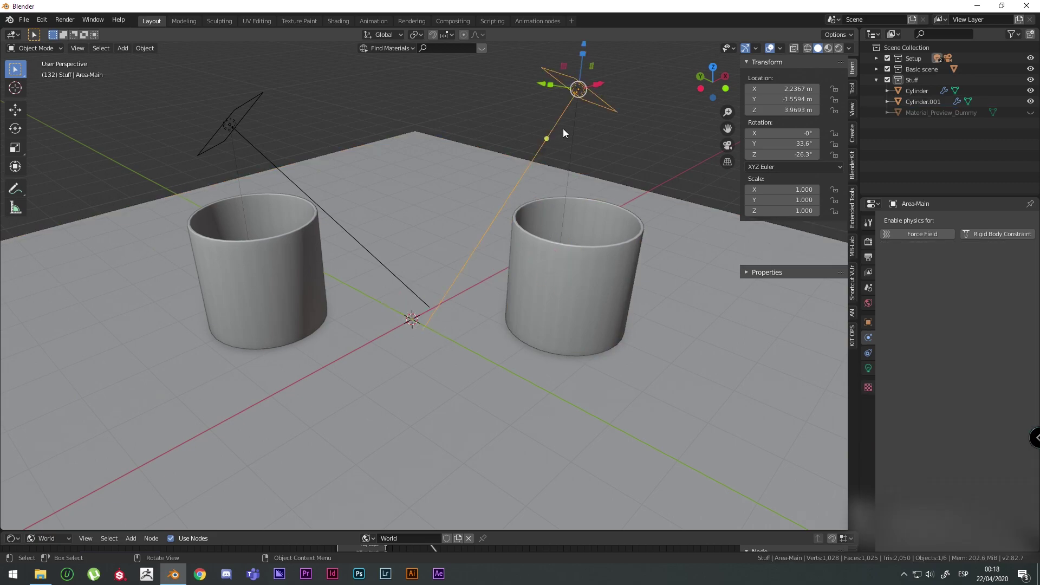
left_click(382, 330)
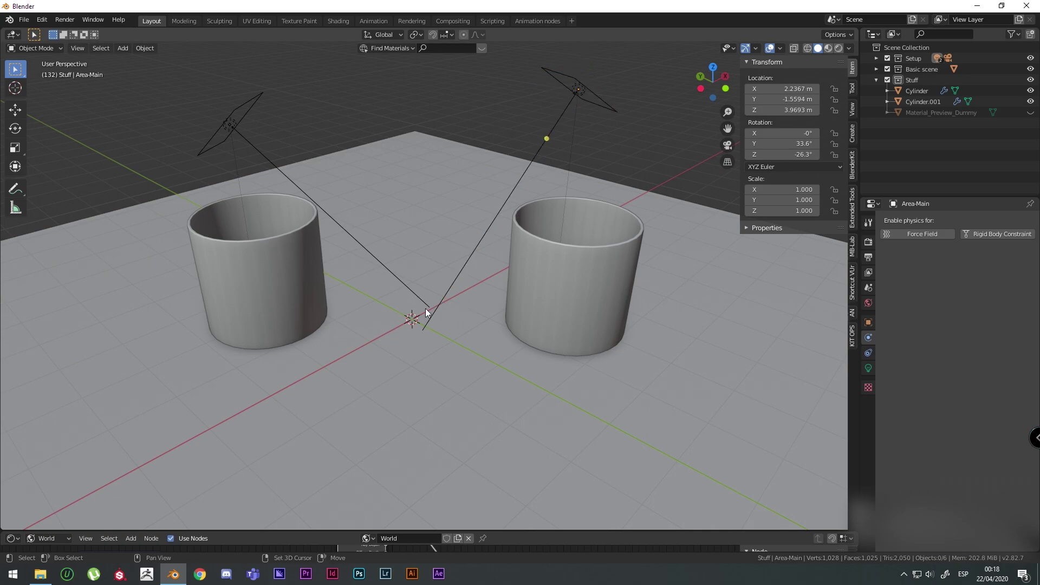
Add a point Force field at the scene centre between the two cloth cylinders
key("shift+a")
mouse_move(425, 309)
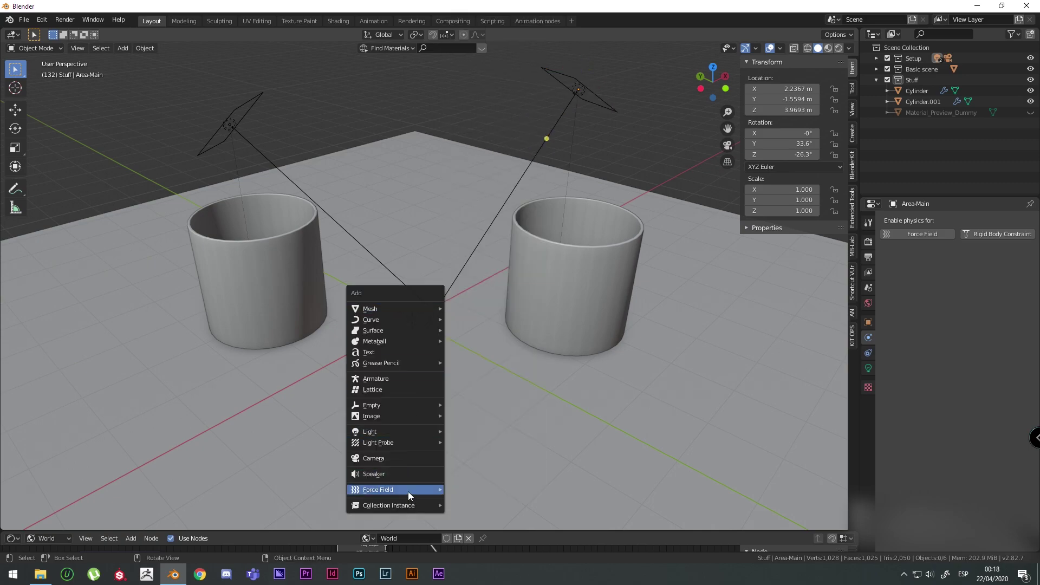
mouse_move(408, 491)
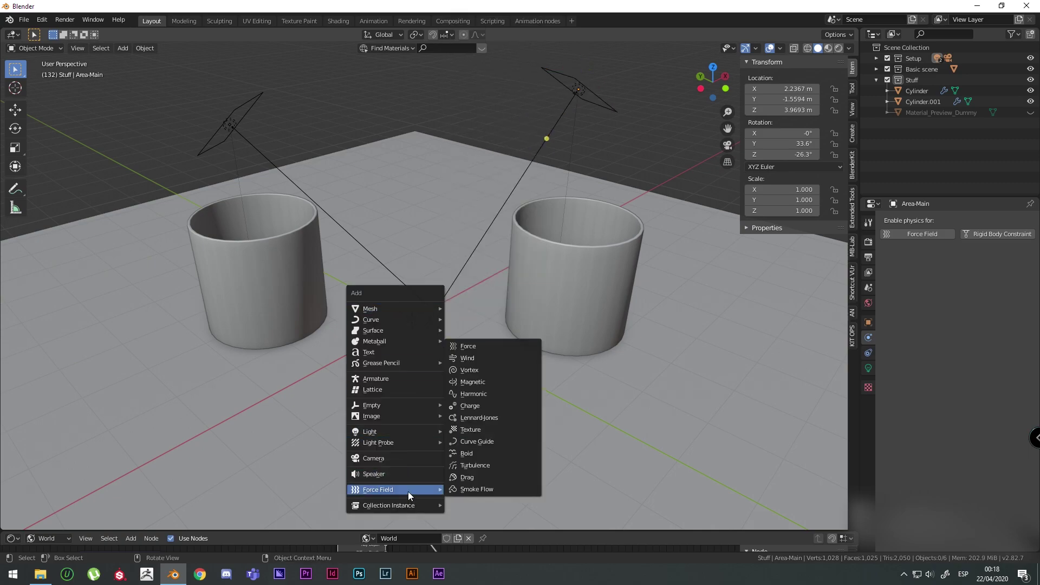
left_click(488, 347)
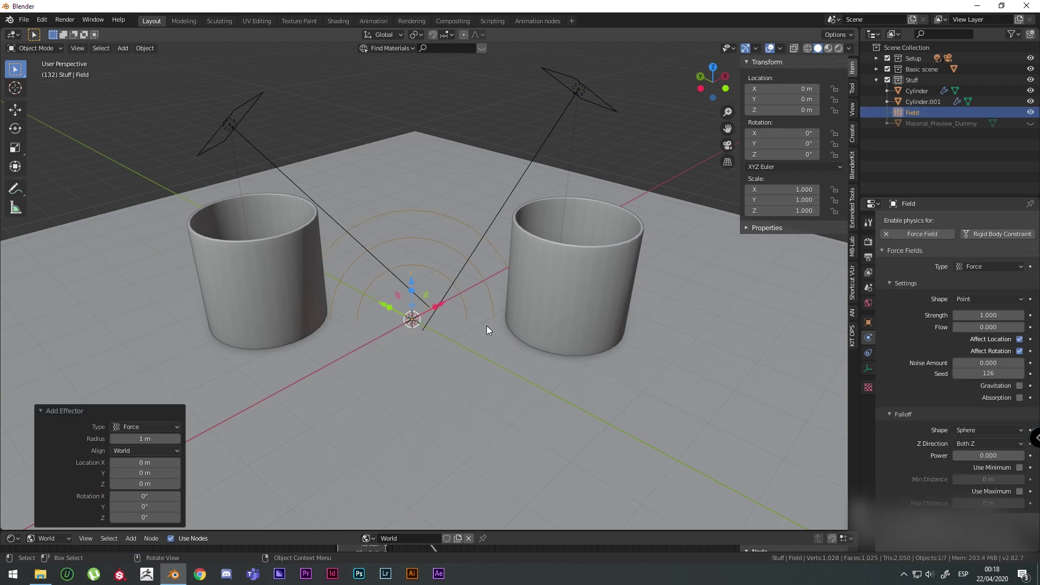
Set the force field strength to 10 and play the animation to preview its effect
left_click(985, 314)
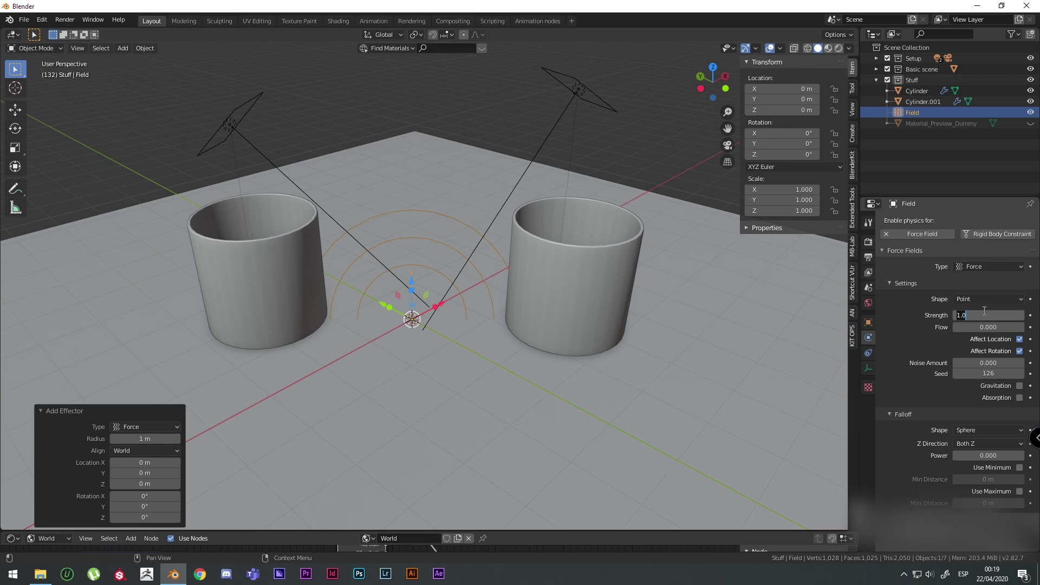
type("10")
key("Return")
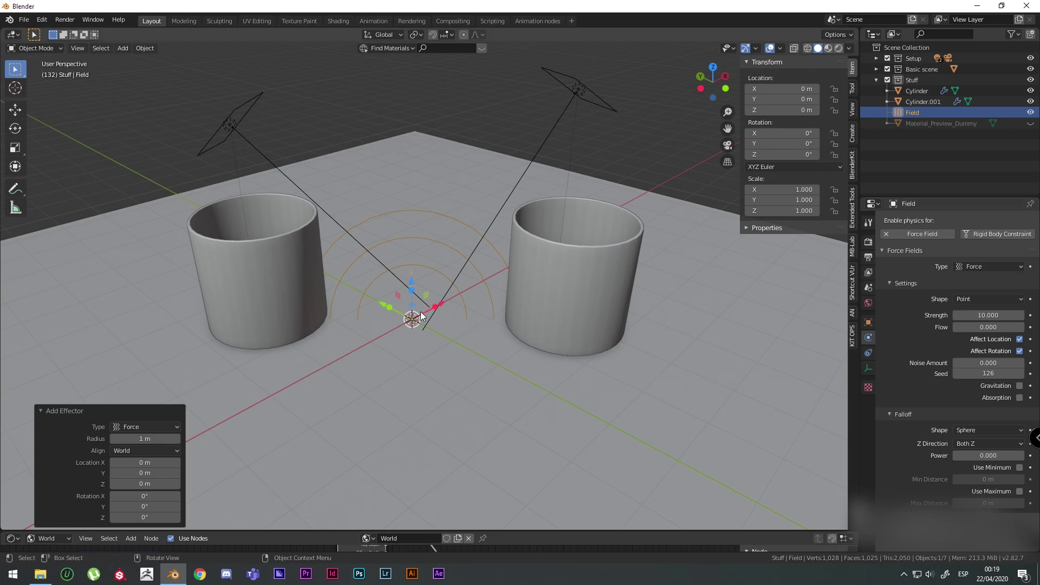
key("space")
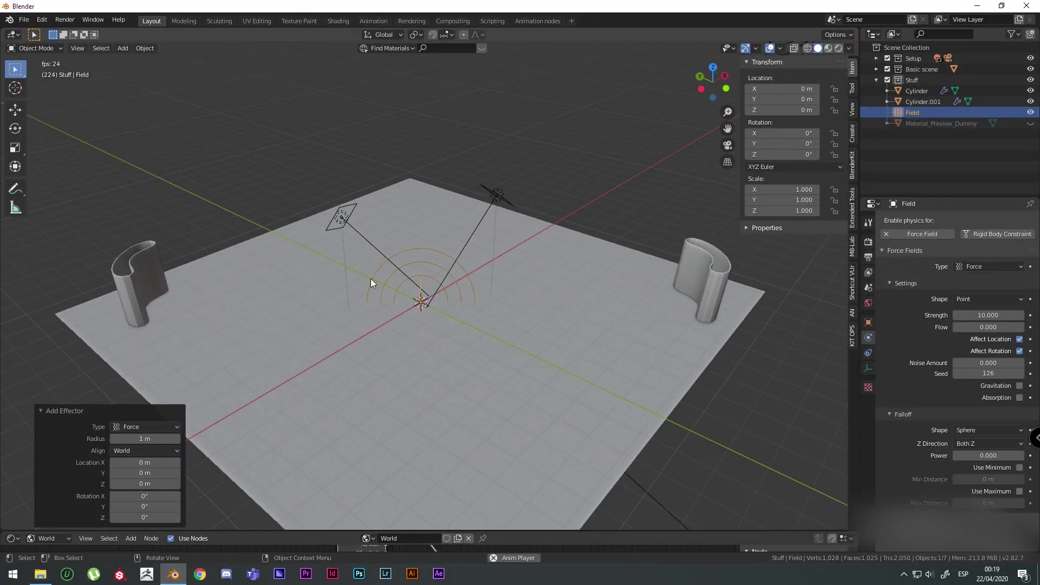
Change the field strength to -10, replay, and orbit in on the cylinders pulled together
key("Escape")
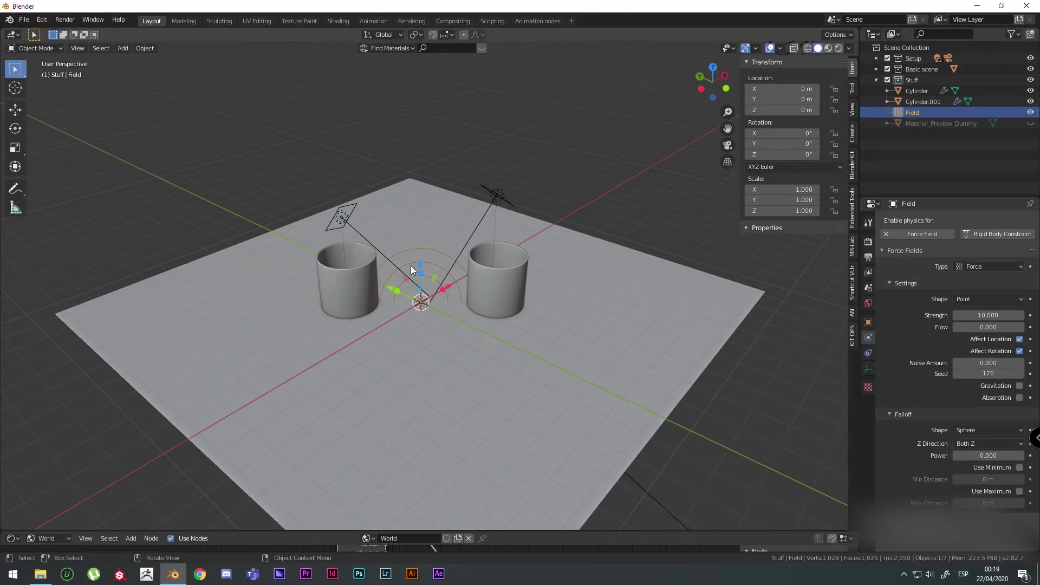
scroll(411, 265, "up", 3)
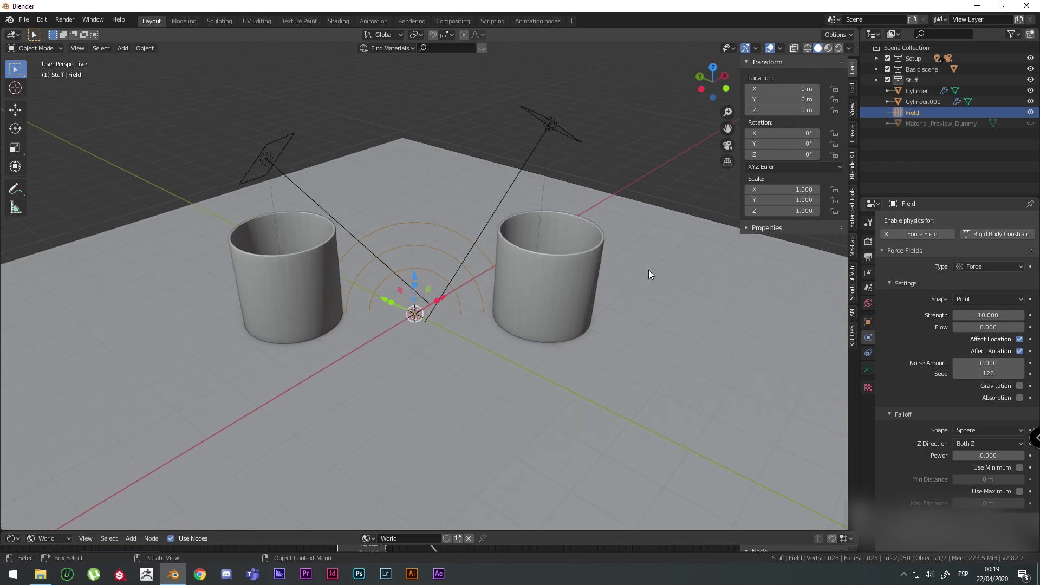
left_click(989, 315)
type("-10")
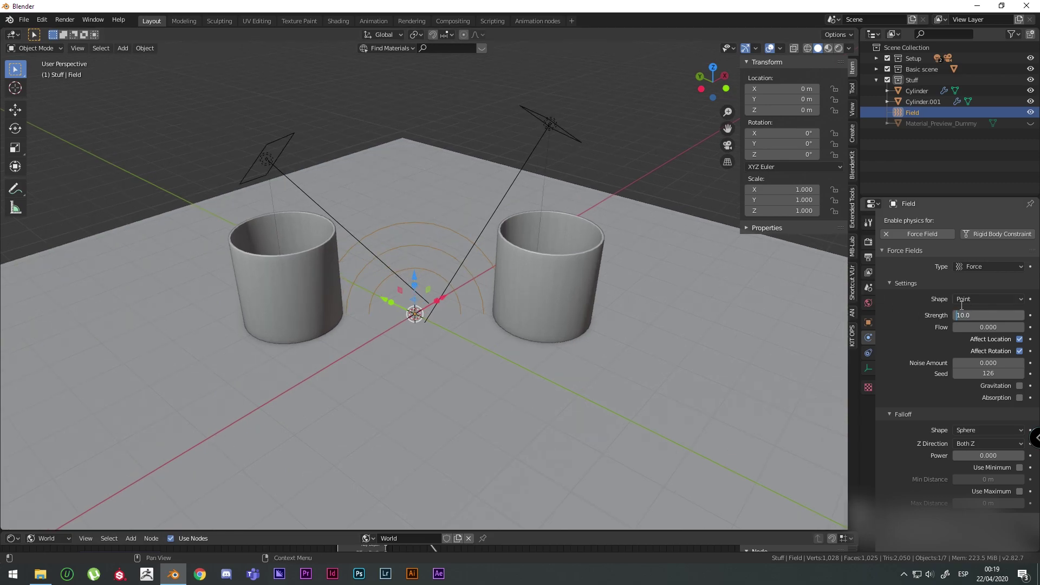
key("Return")
key("space")
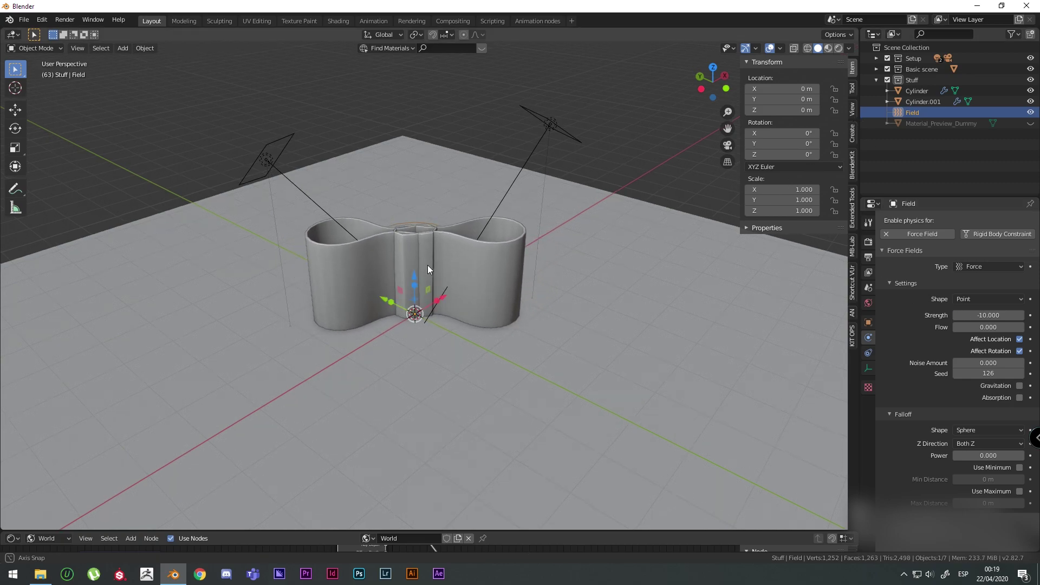
middle_click_drag(427, 265, 385, 174)
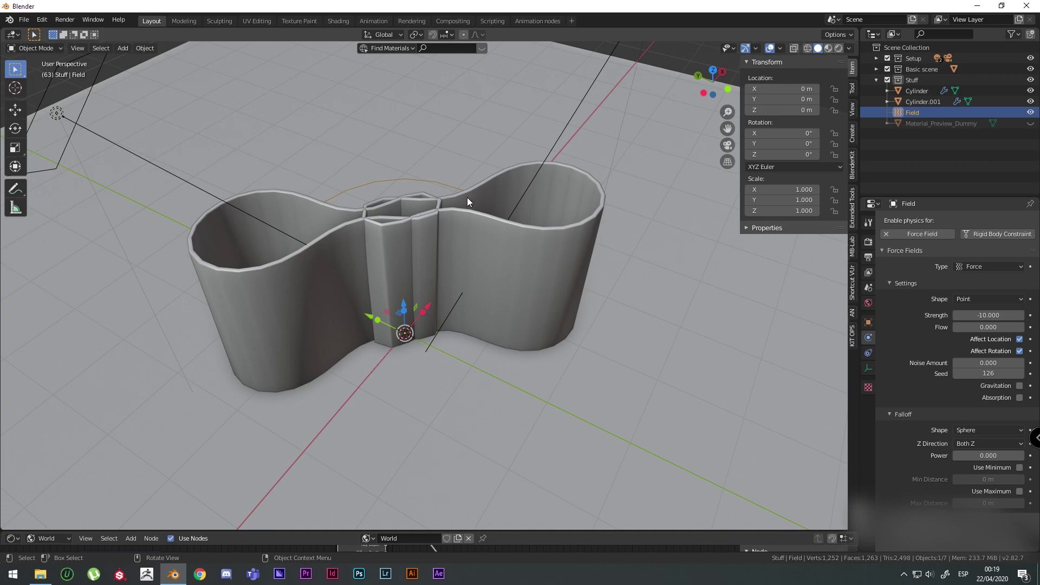
mouse_move(478, 244)
middle_mouse_down()
mouse_move(491, 259)
mouse_move(541, 235)
mouse_move(469, 232)
middle_mouse_up()
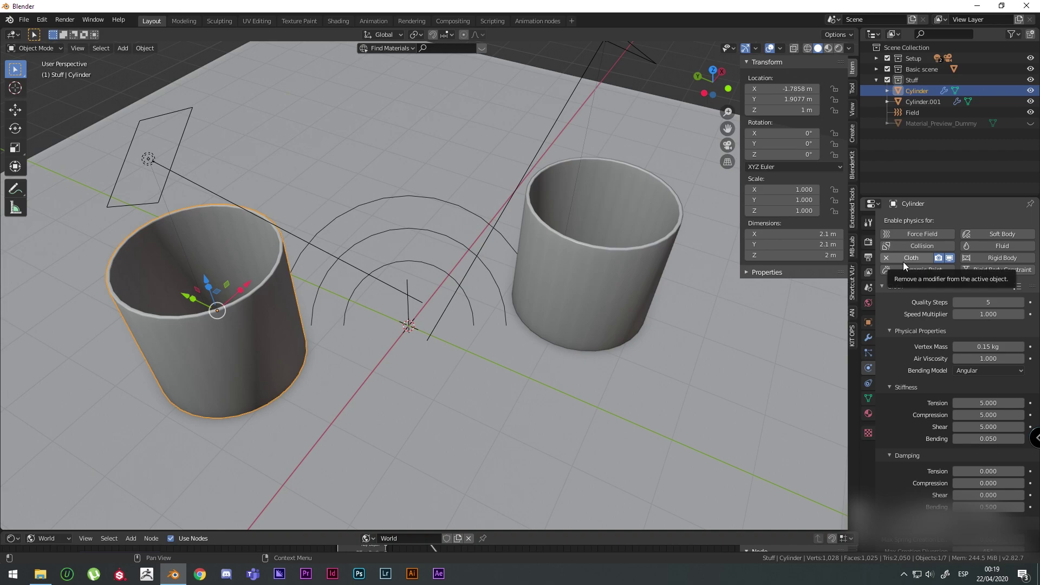
Add Collision physics to Cylinder.001, test playback, then rewind to frame 1
left_click(652, 277)
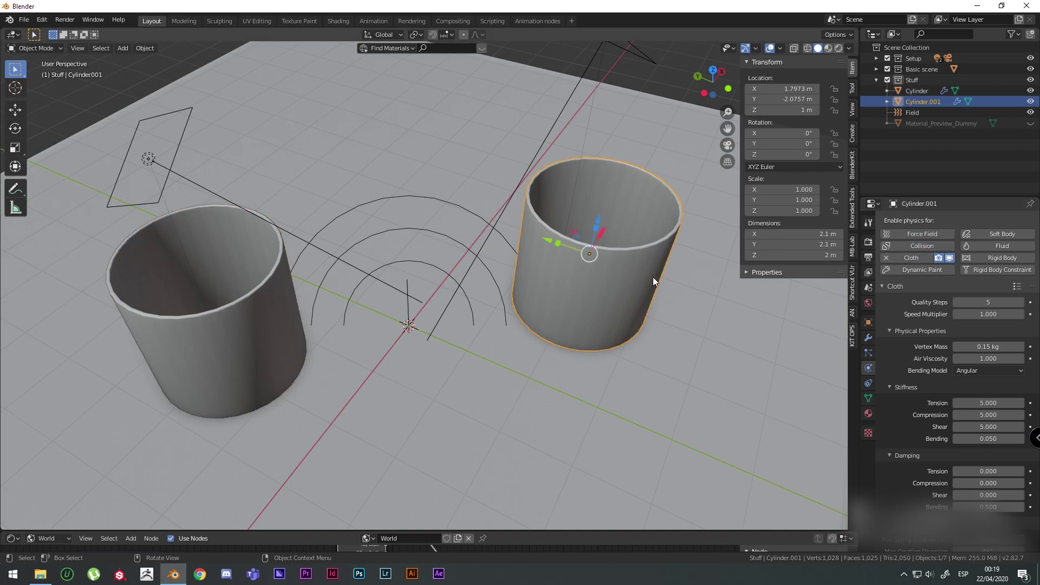
left_click(927, 249)
key("space")
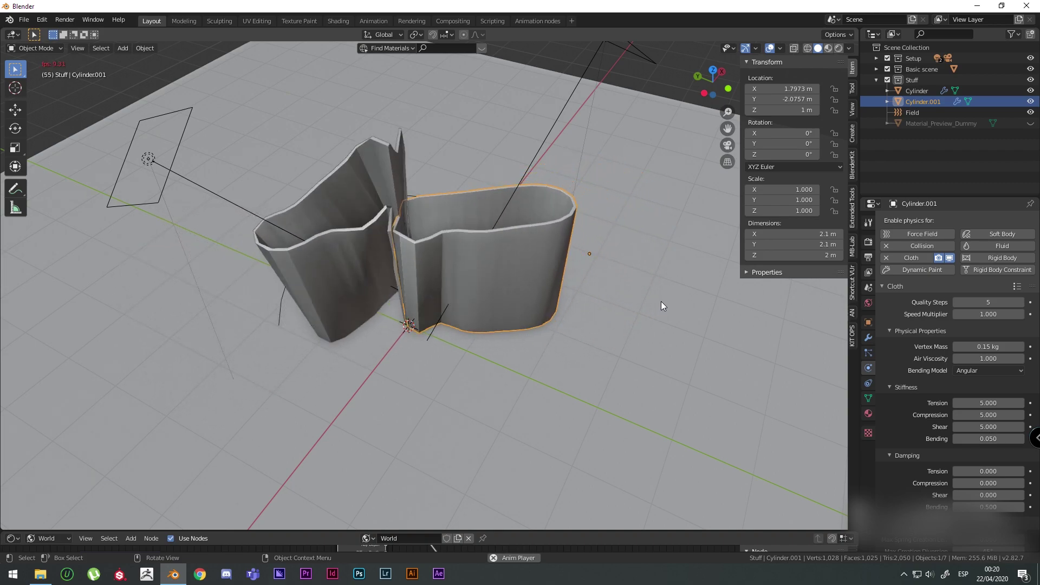
key("space")
key("shift+Left")
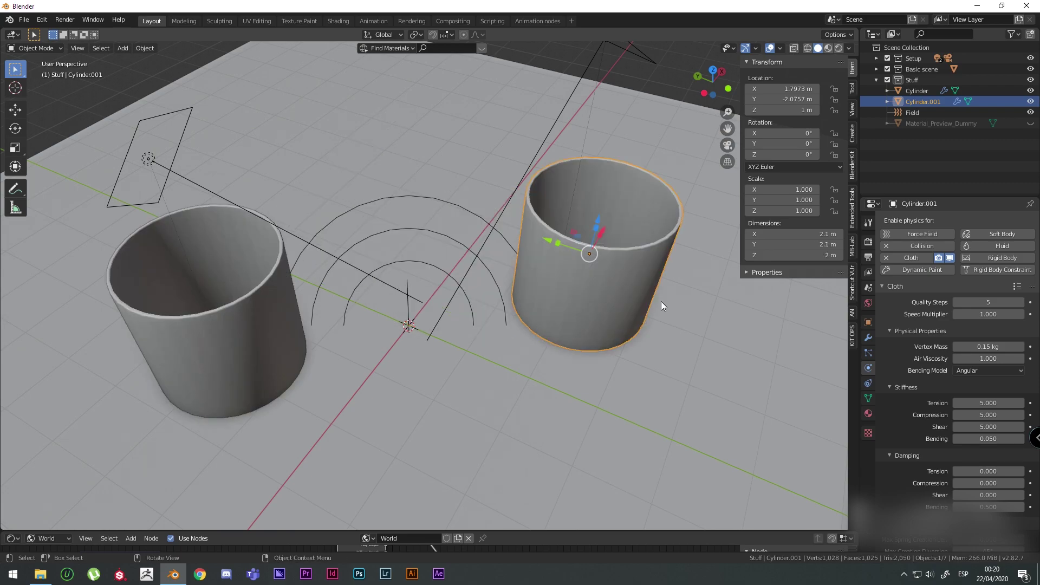
Uncheck Single Sided collision on Cylinder.001, then on Cylinder
scroll(925, 423, "down", 15)
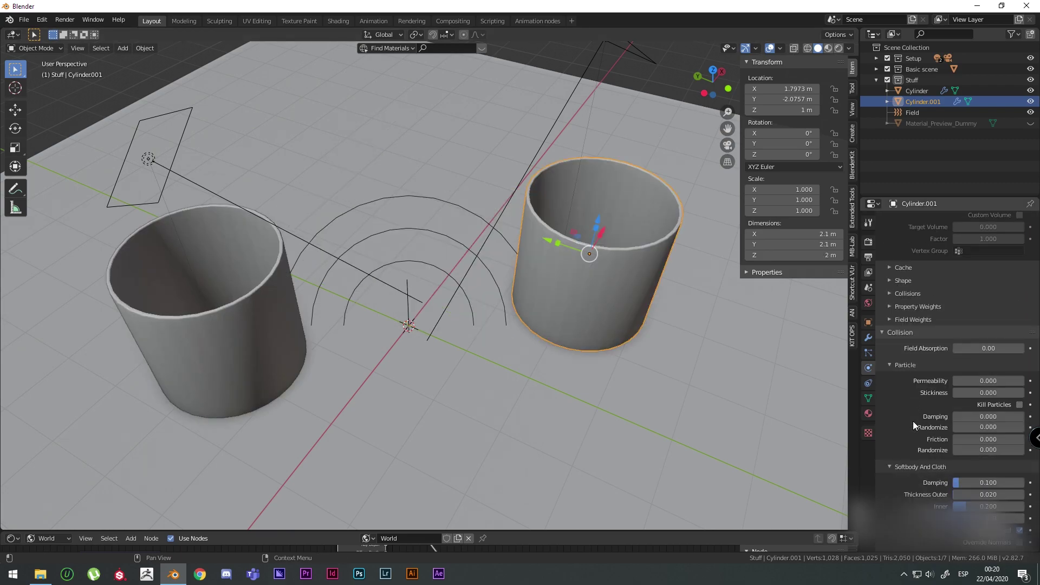
scroll(909, 331, "up", 10)
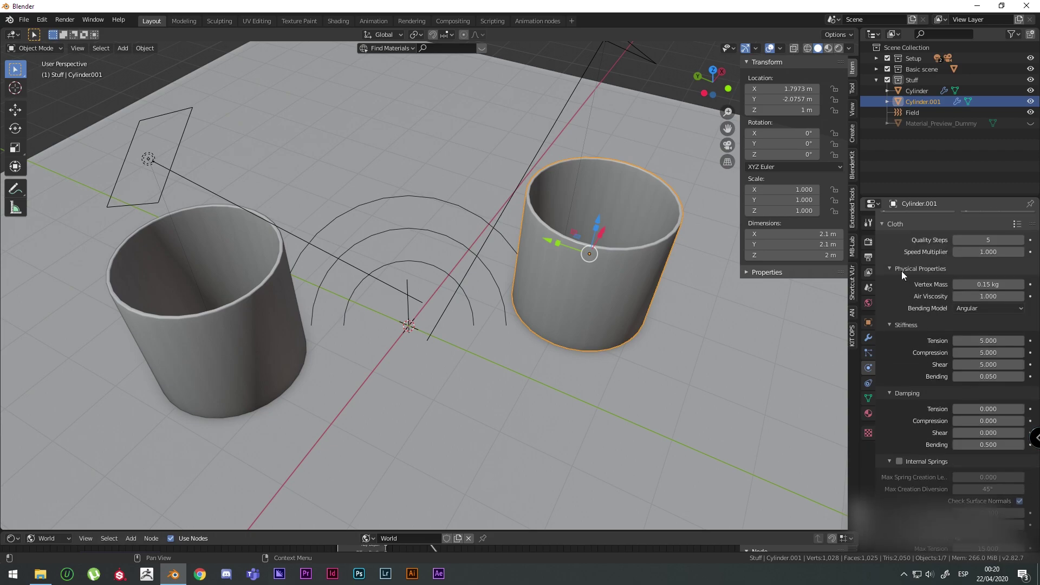
left_click(888, 286)
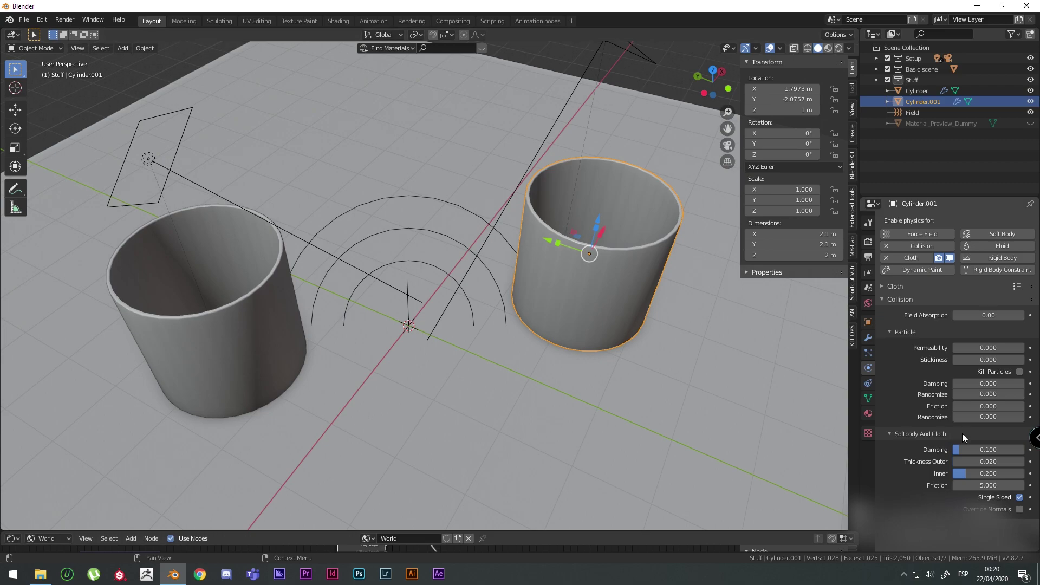
left_click(1020, 497)
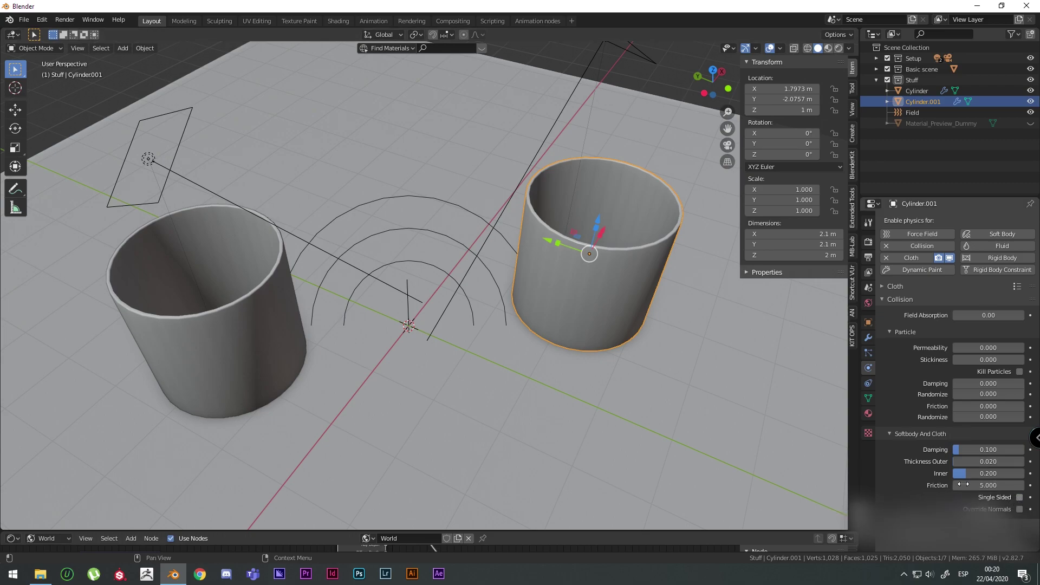
left_click(255, 325)
left_click(1005, 496)
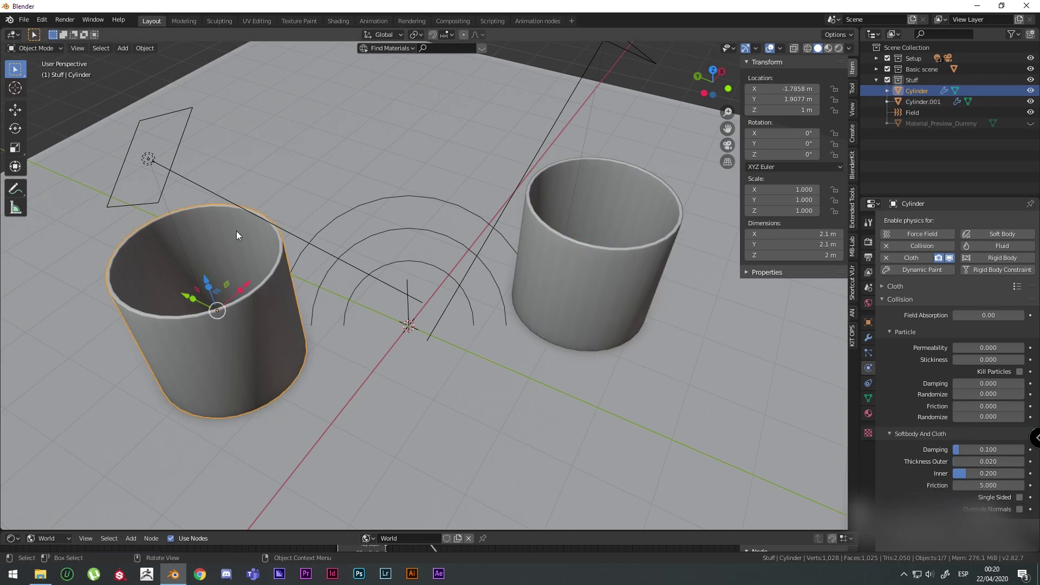
Play the collision test and orbit around the squeezed cylinders
key("space")
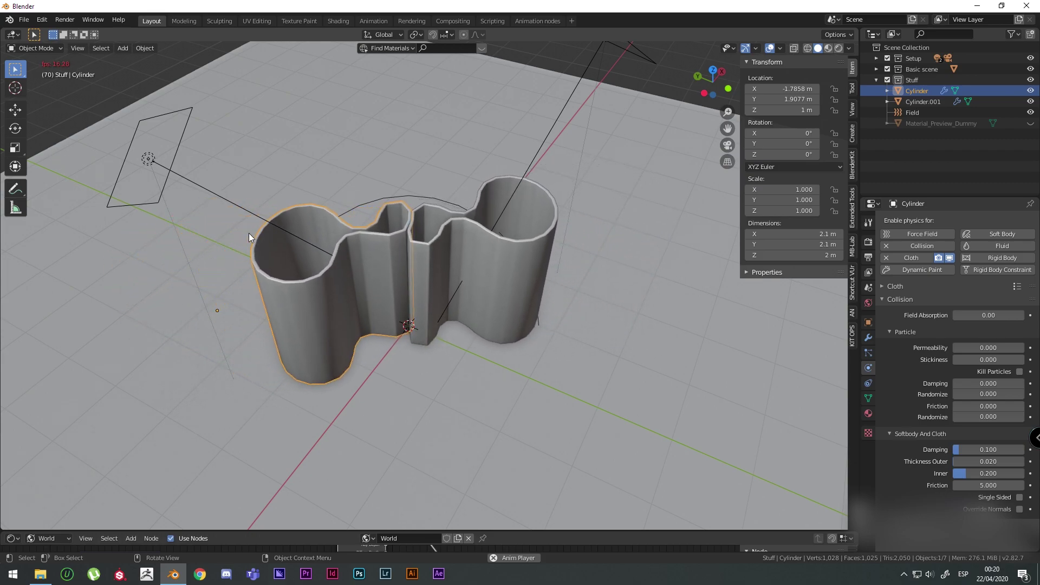
key("space")
middle_click_drag(271, 191, 408, 363)
scroll(475, 295, "up", 4)
scroll(412, 352, "up", 4)
scroll(410, 363, "down", 5)
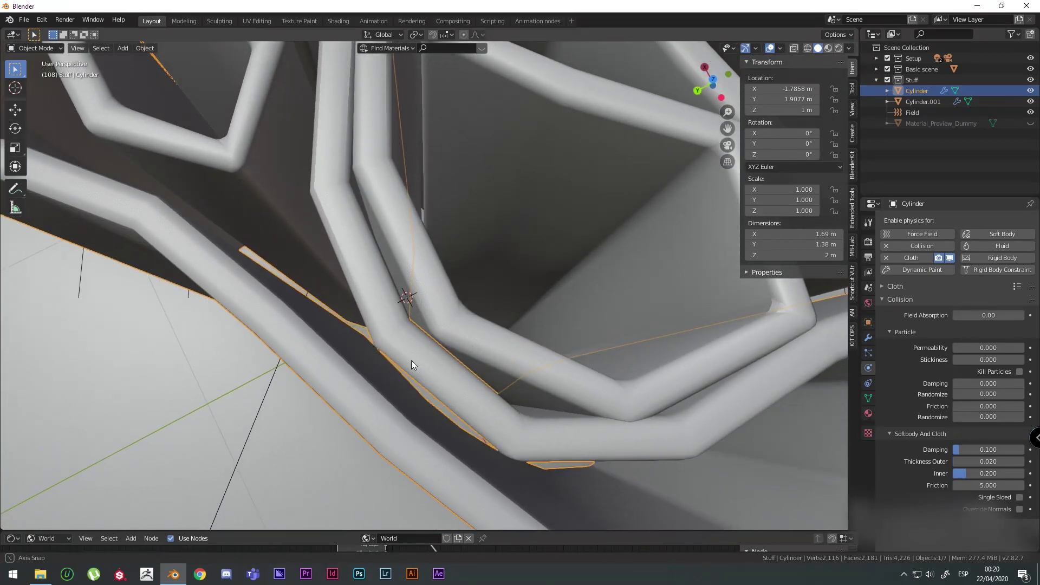
Select the right cylinder, rewind to the first frame and orbit to see the whole scene
left_click(532, 232)
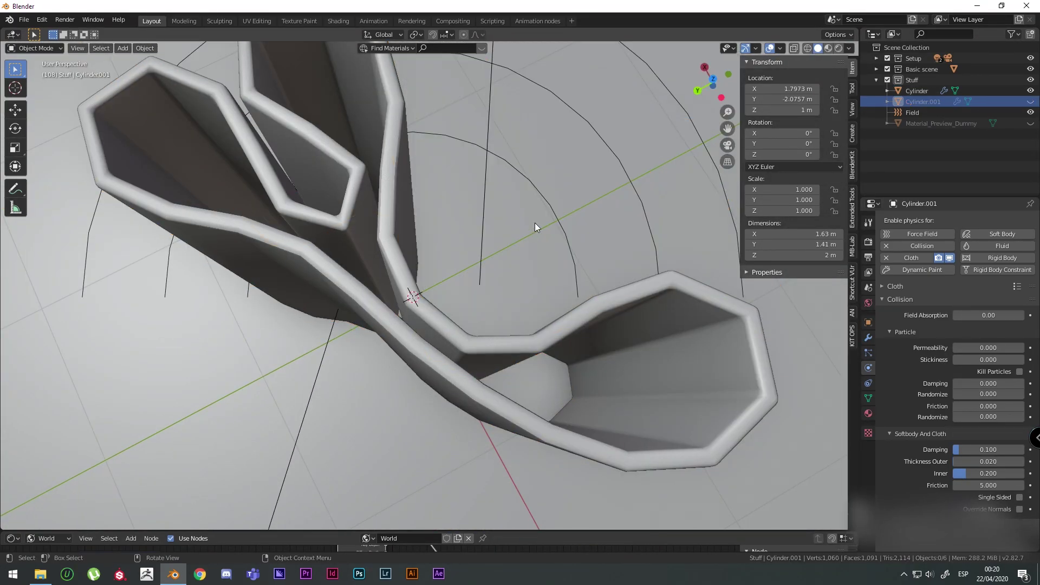
middle_click_drag(453, 344, 422, 350)
key("shift+Left")
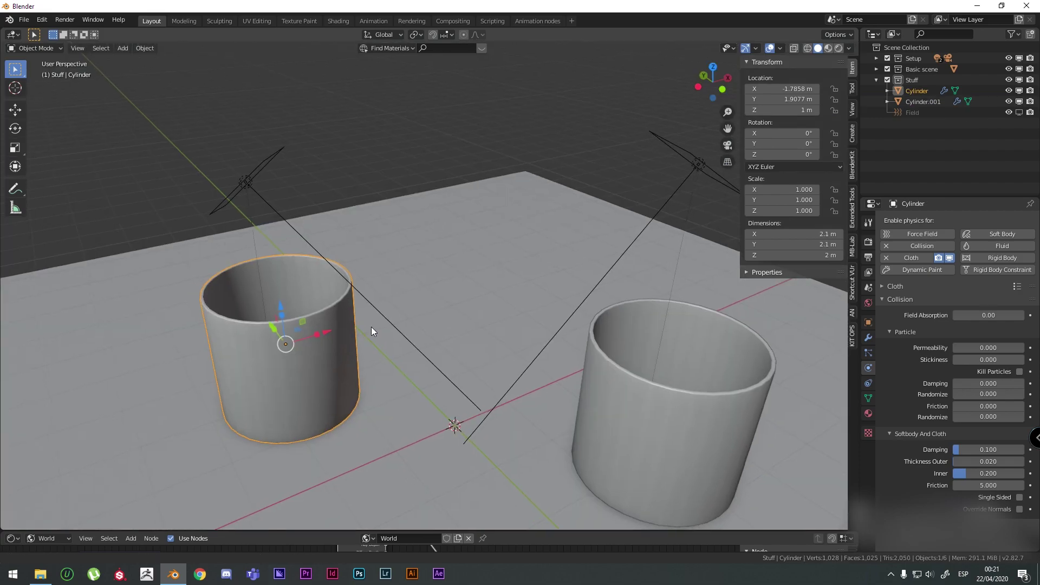
middle_click_drag(371, 327, 459, 241)
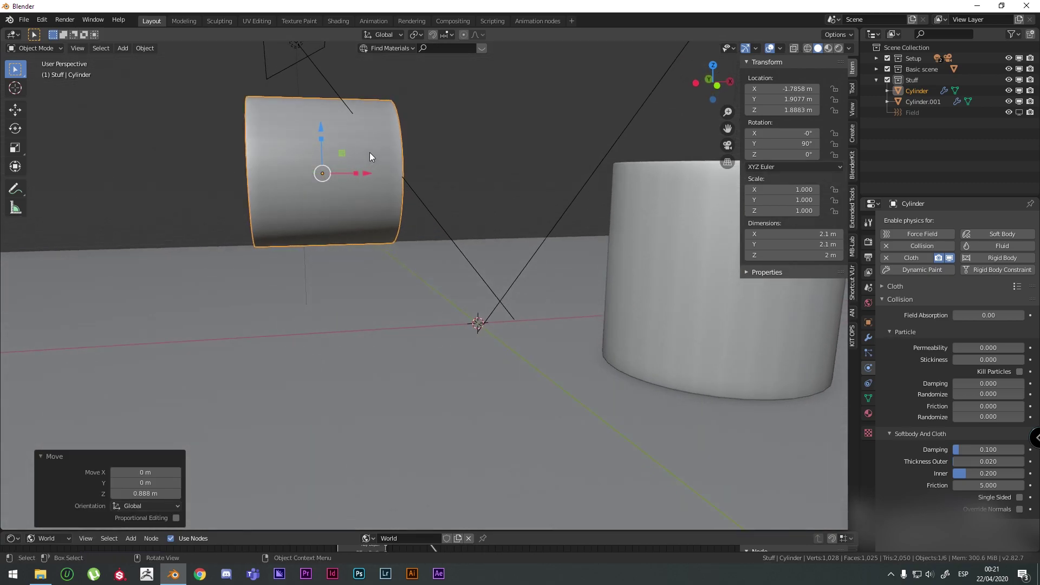
Stop the collapsing cloth, open the cloth Collisions settings and replay the simulation
middle_click_drag(351, 282, 436, 293)
key("space")
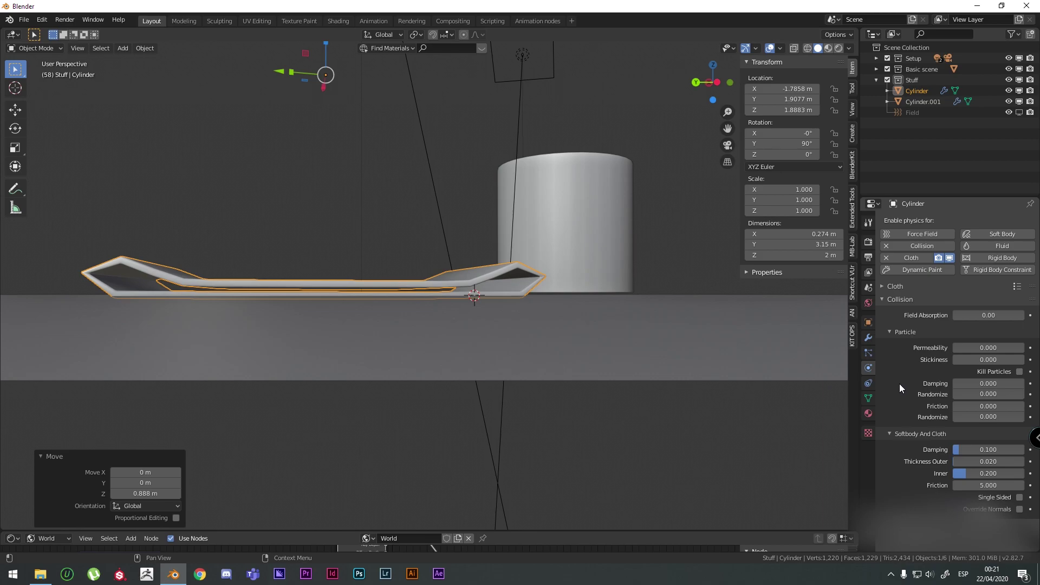
left_click(884, 287)
scroll(938, 469, "down", 12)
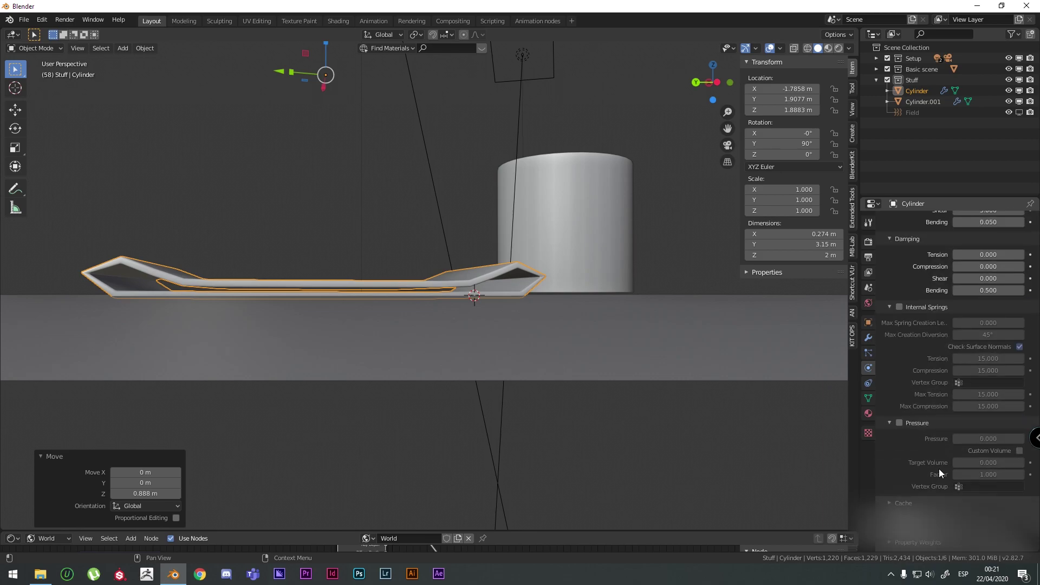
left_click(908, 293)
key("space")
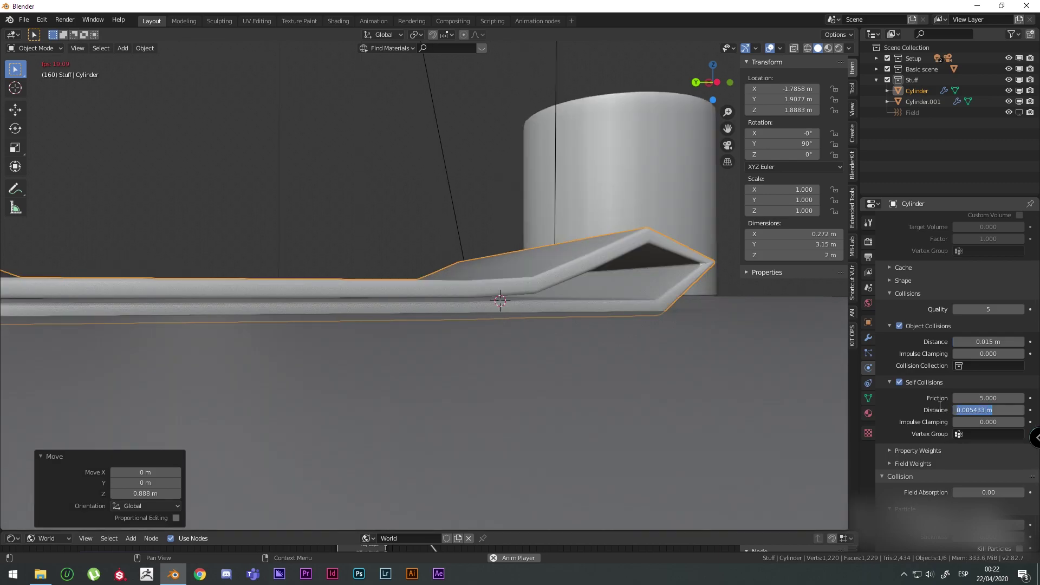
Set the Self Collisions Distance to 0.00125 m and watch the cloth fold
left_click(974, 412)
type(".00125")
key("Return")
scroll(909, 407, "down", 1)
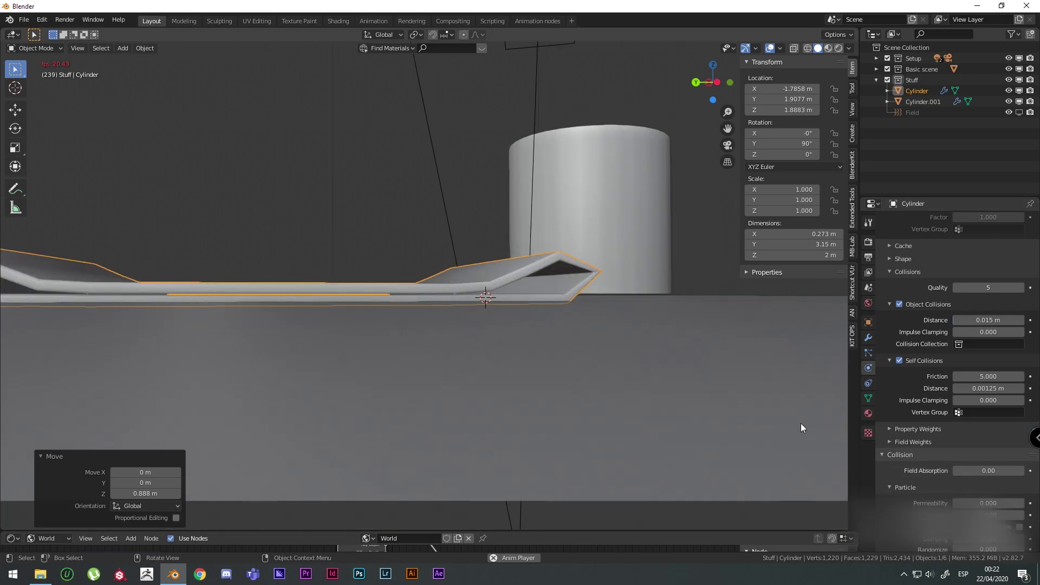
scroll(947, 428, "up", 2)
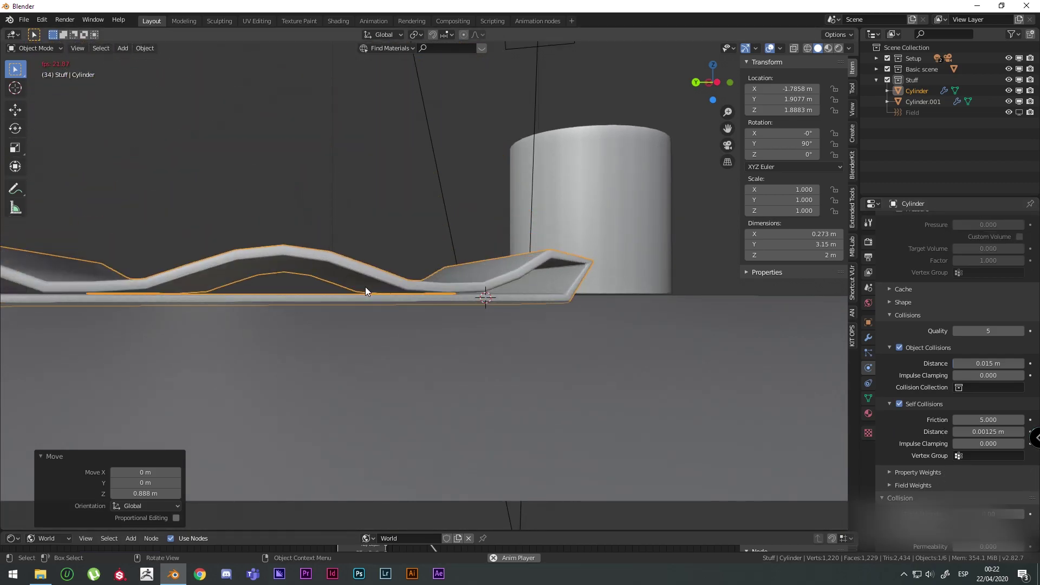
middle_click_drag(365, 287, 390, 285)
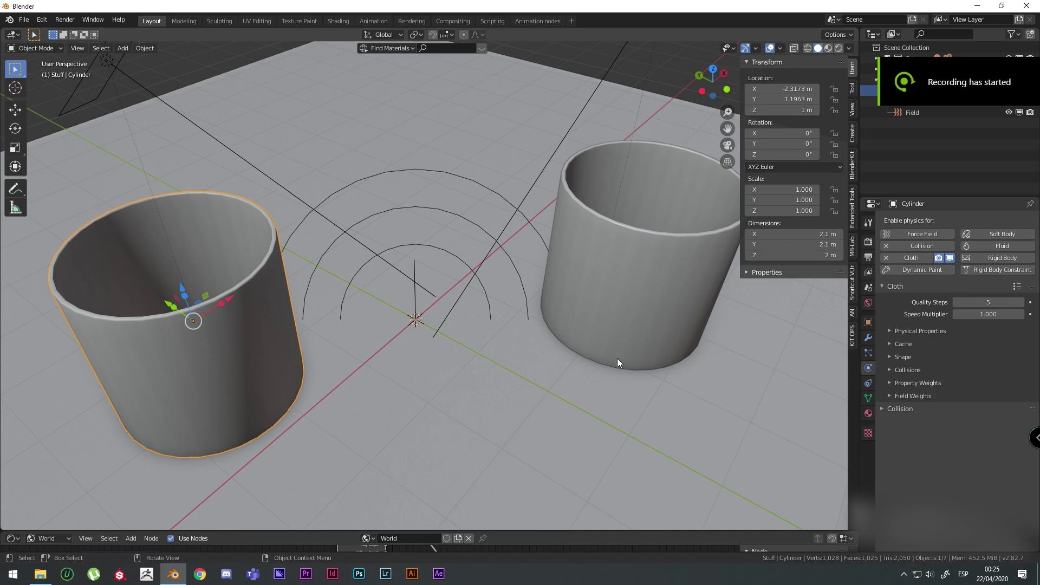
Run the cloth simulation until the cylinders squash together and orbit to inspect them
key("space")
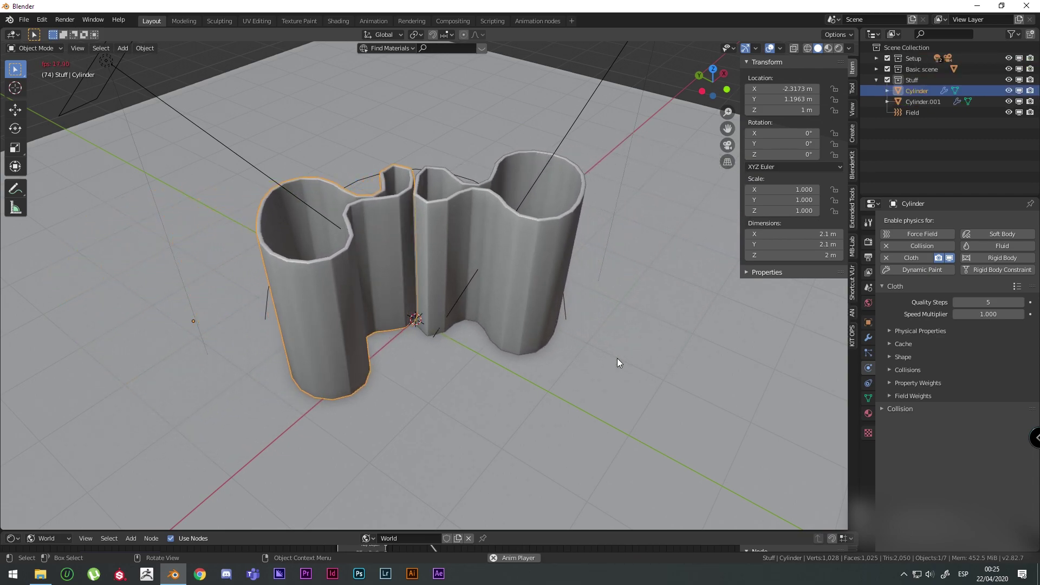
key("space")
scroll(381, 184, "up", 2)
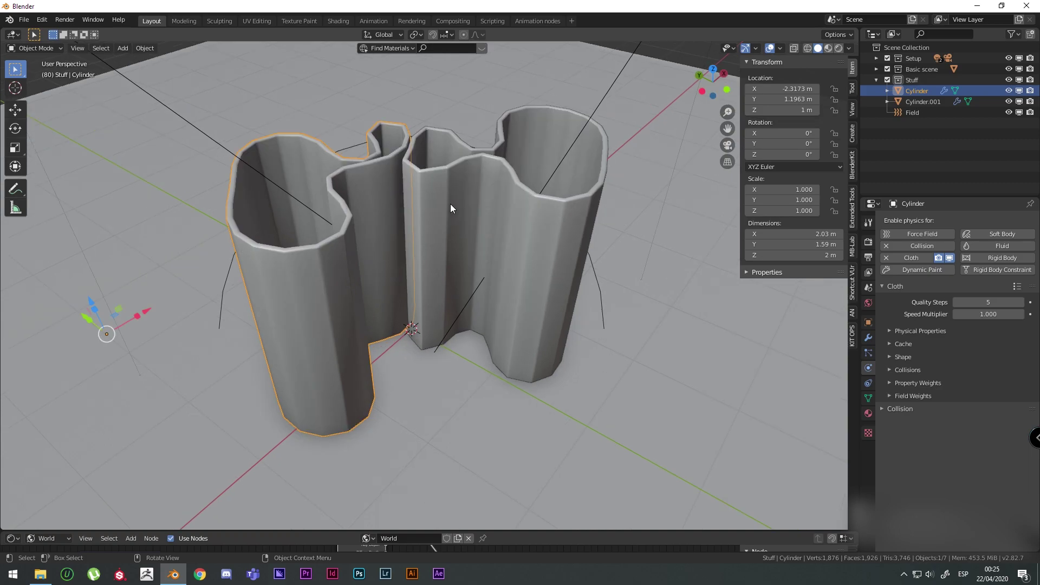
middle_click_drag(443, 213, 453, 159)
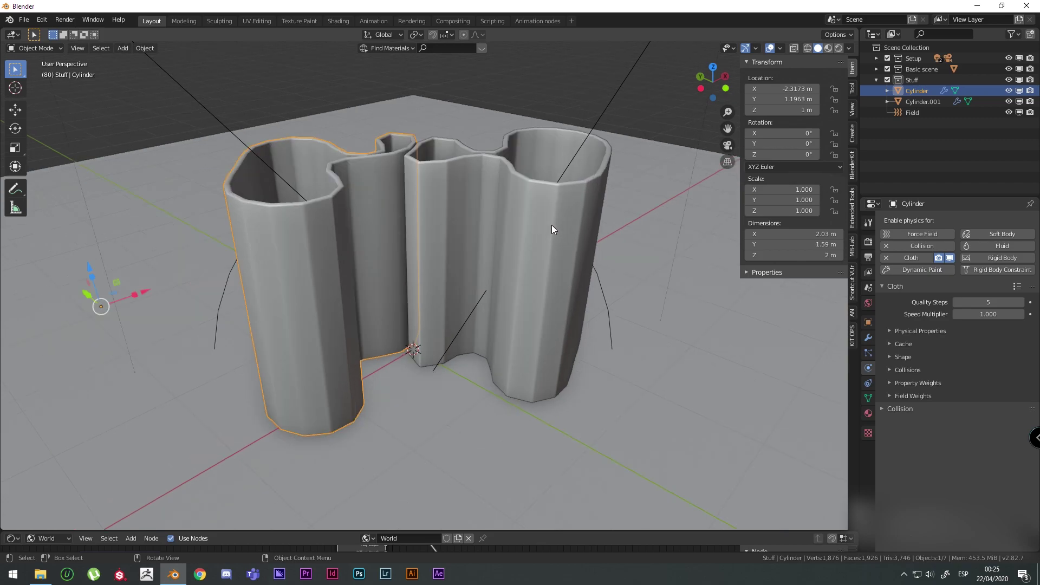
middle_click_drag(396, 254, 310, 180)
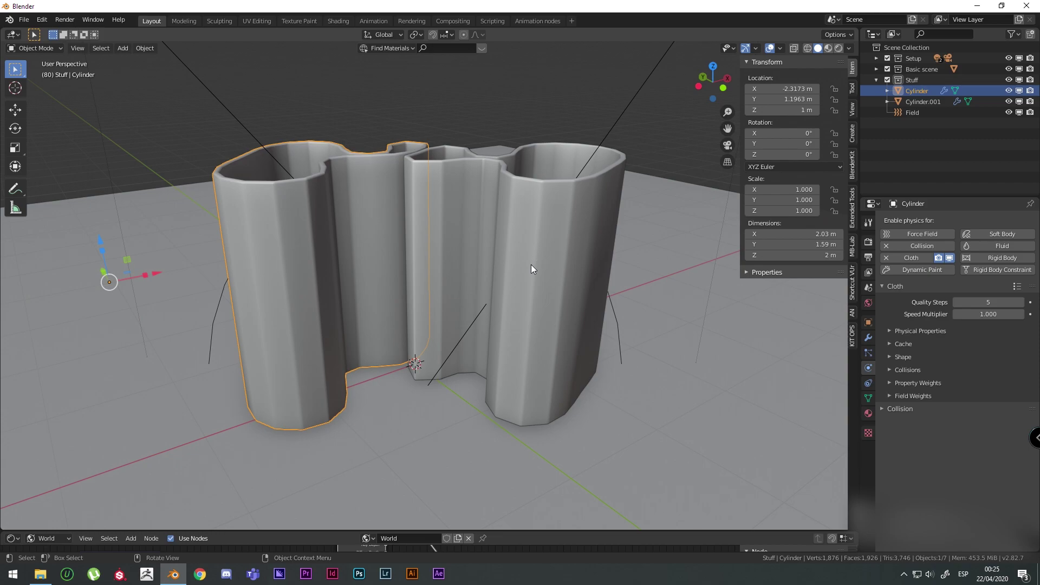
middle_click_drag(531, 265, 550, 277)
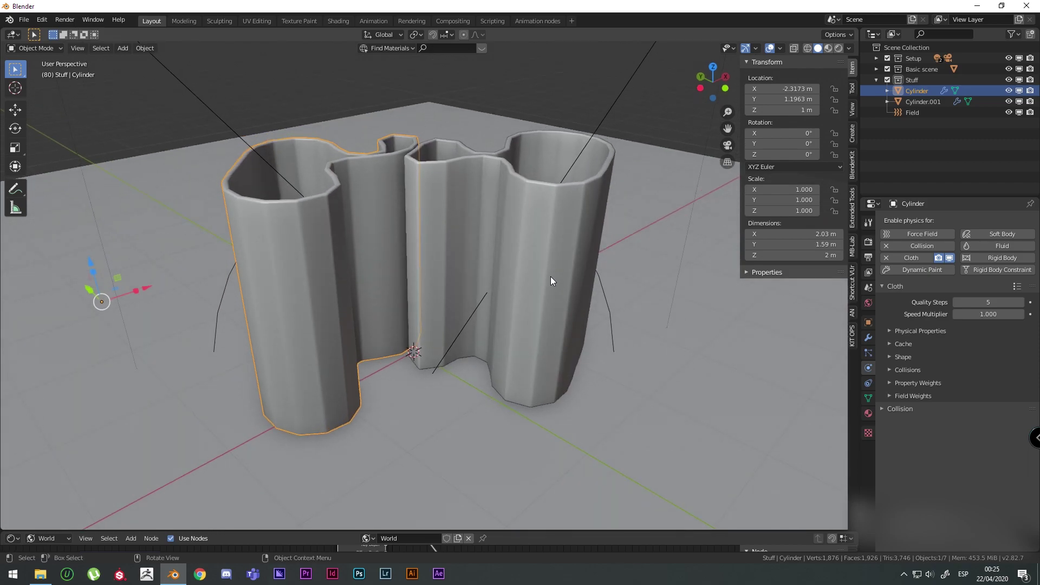
Set the Subdivision modifier's Levels Viewport to 2 for a smoother preview
left_click(868, 338)
left_click(887, 315)
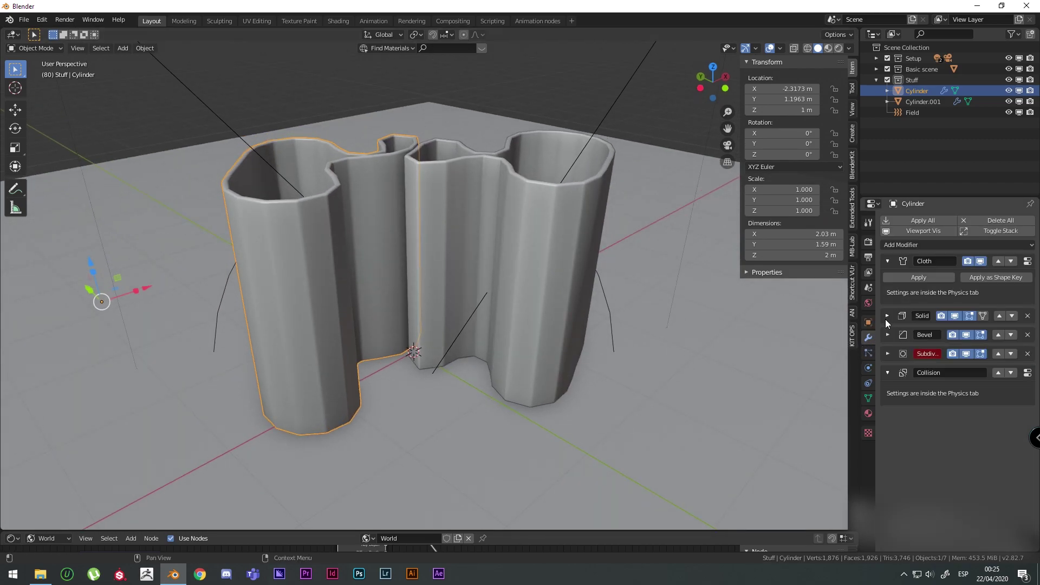
left_click(888, 354)
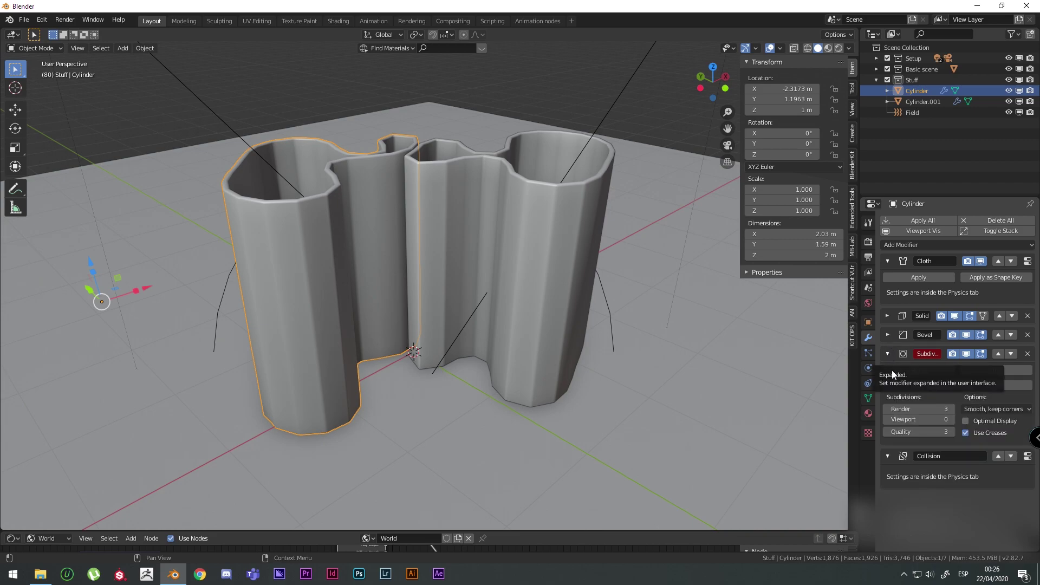
left_click(948, 420)
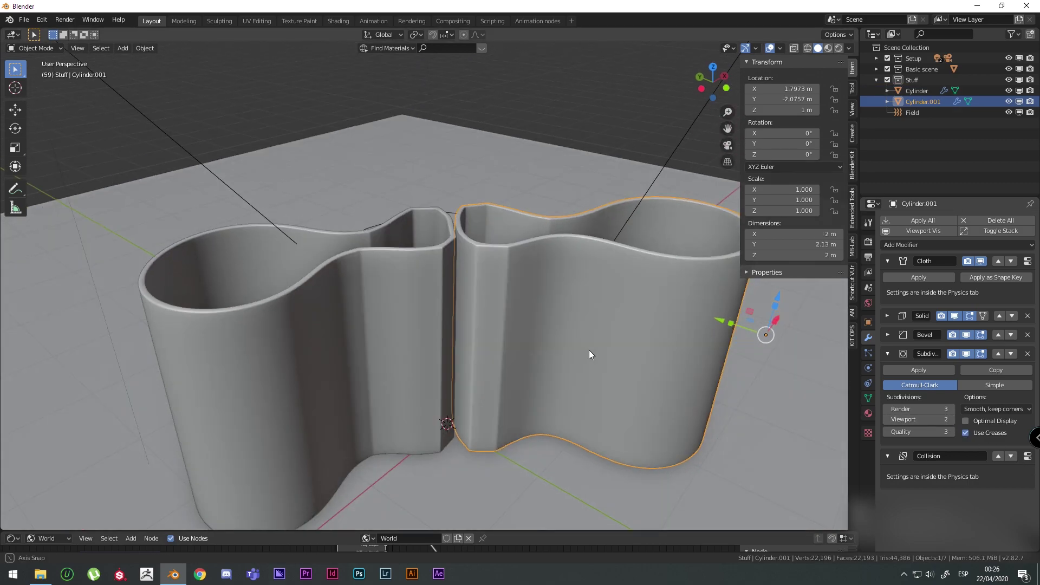
middle_click_drag(589, 355, 609, 368)
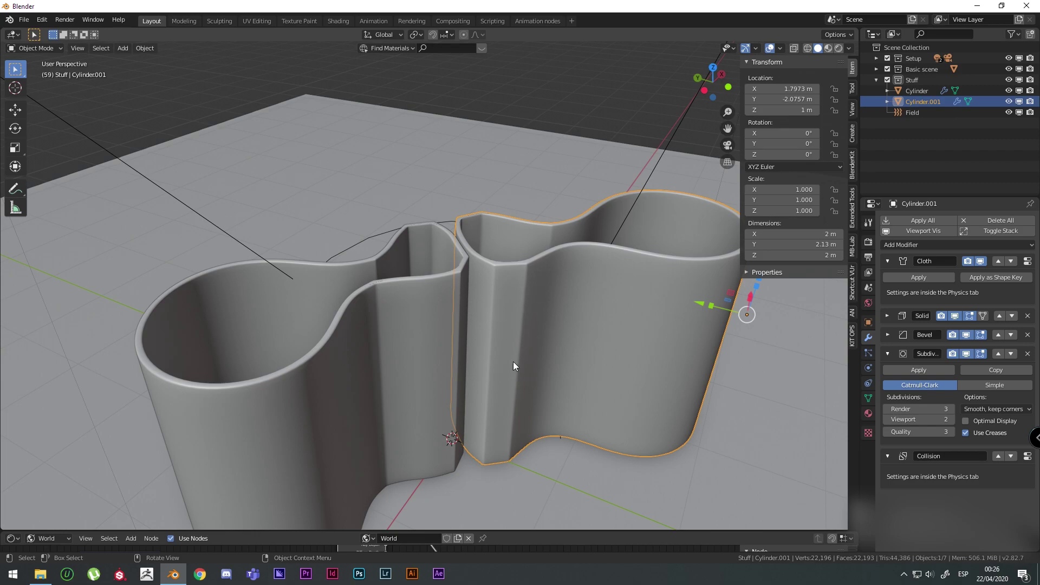
scroll(506, 294, "up", 3)
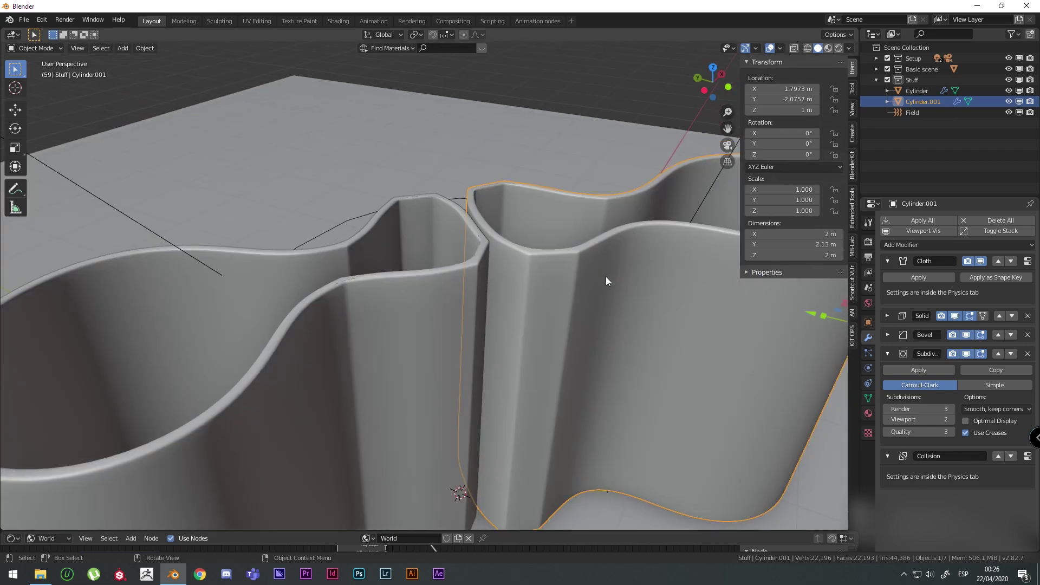
scroll(548, 326, "down", 4)
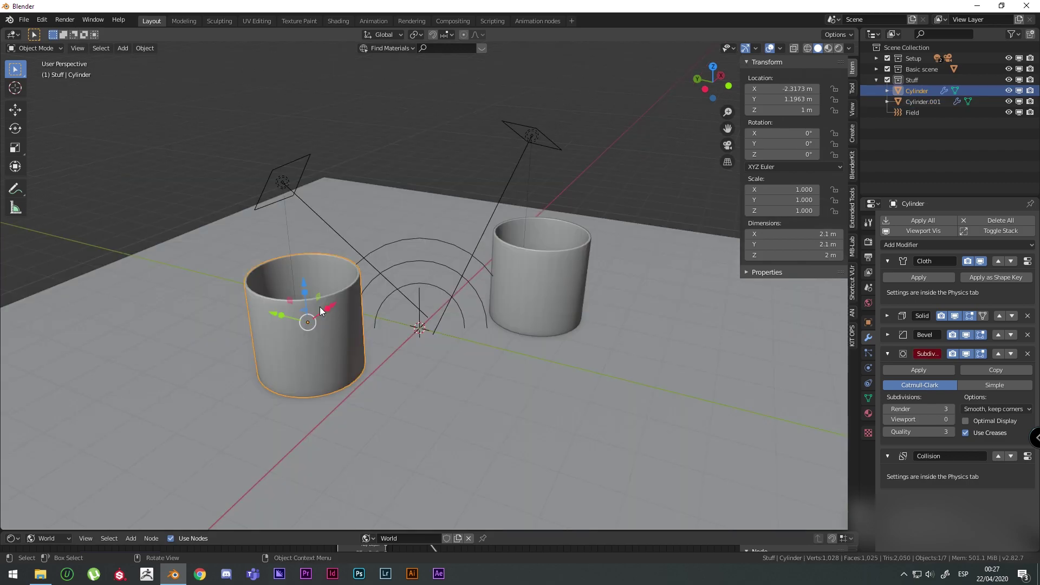
Delete Cylinder, switch to top view and select Cylinder.001
key("x")
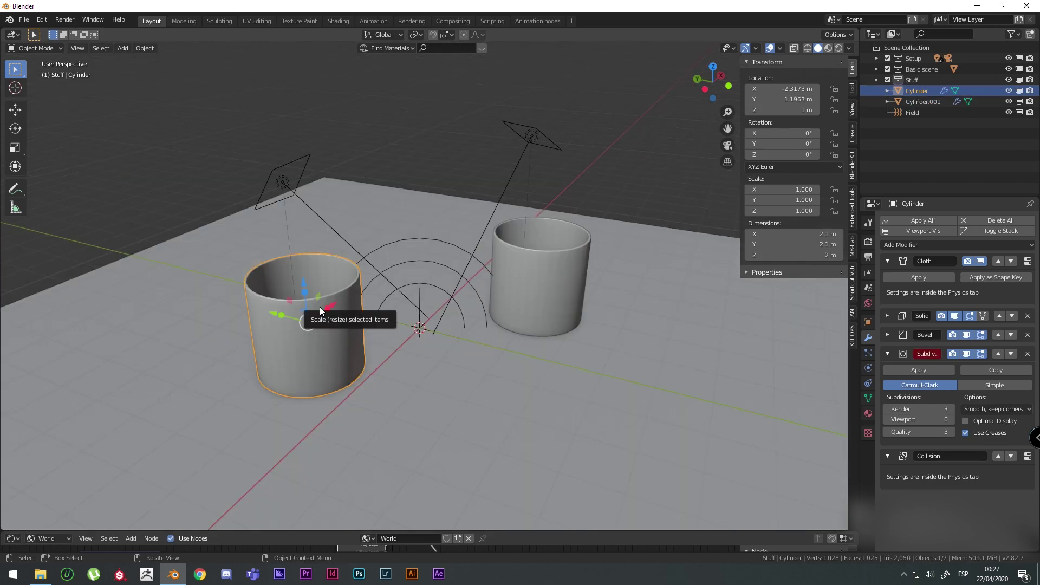
left_click(320, 306)
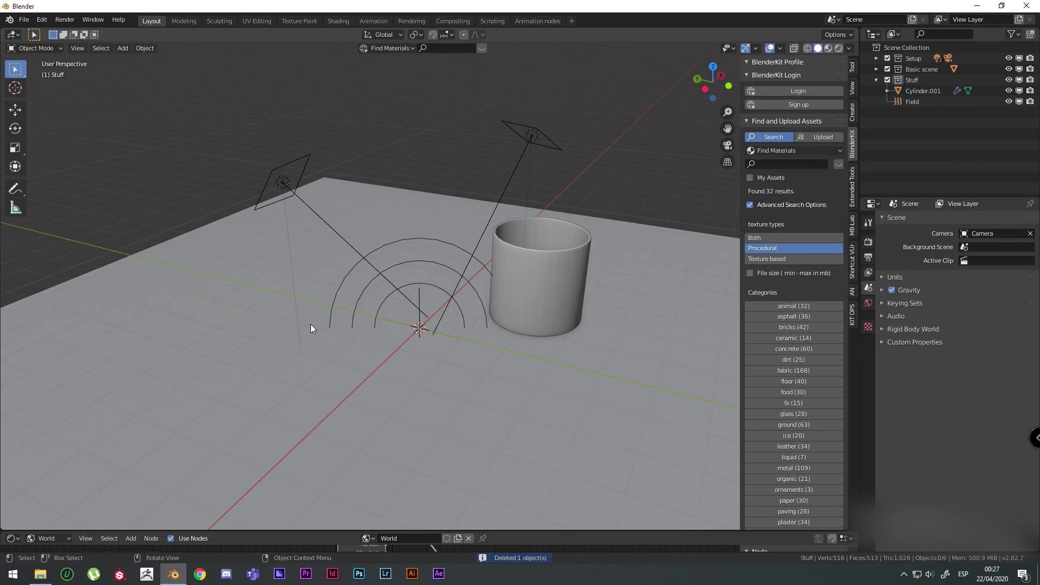
key("KP_7")
left_click(393, 374)
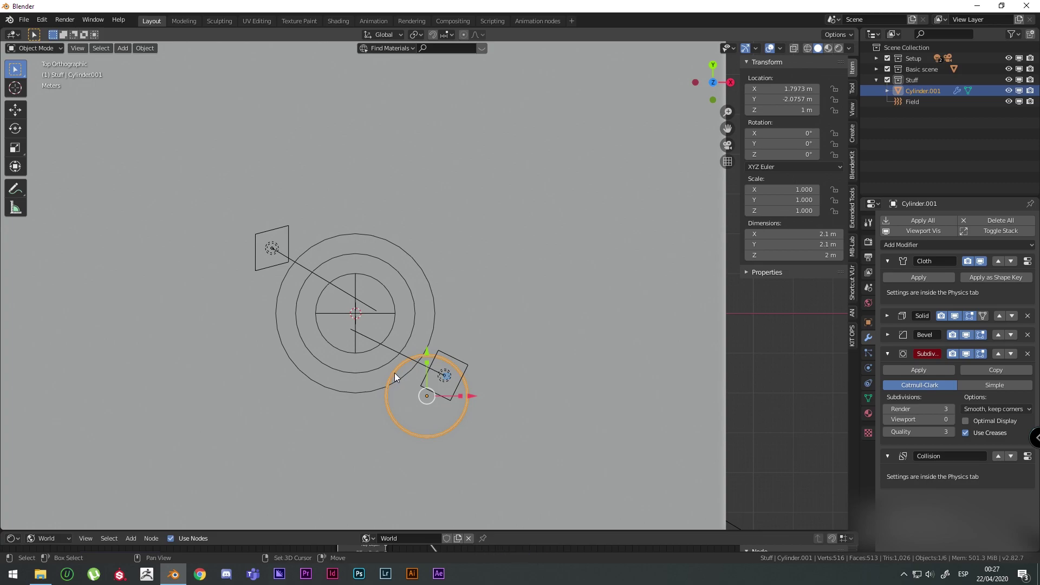
Duplicate the cylinder eight times with Shift+D, placing copies in a ring around the field
key("shift+d")
left_click(428, 264)
key("shift+d")
left_click(326, 156)
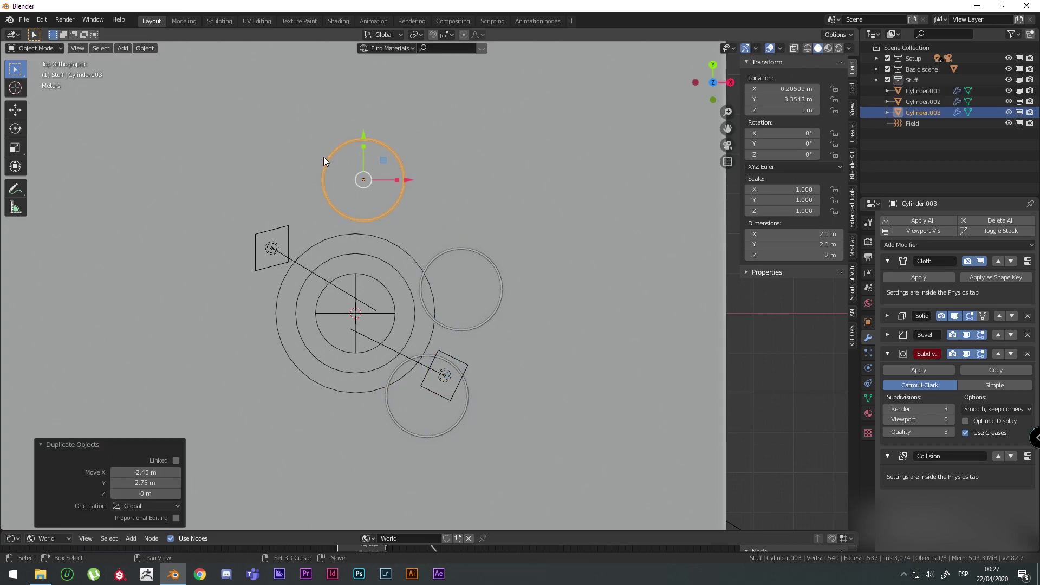
key("shift+d")
left_click(158, 252)
key("shift+d")
left_click(219, 376)
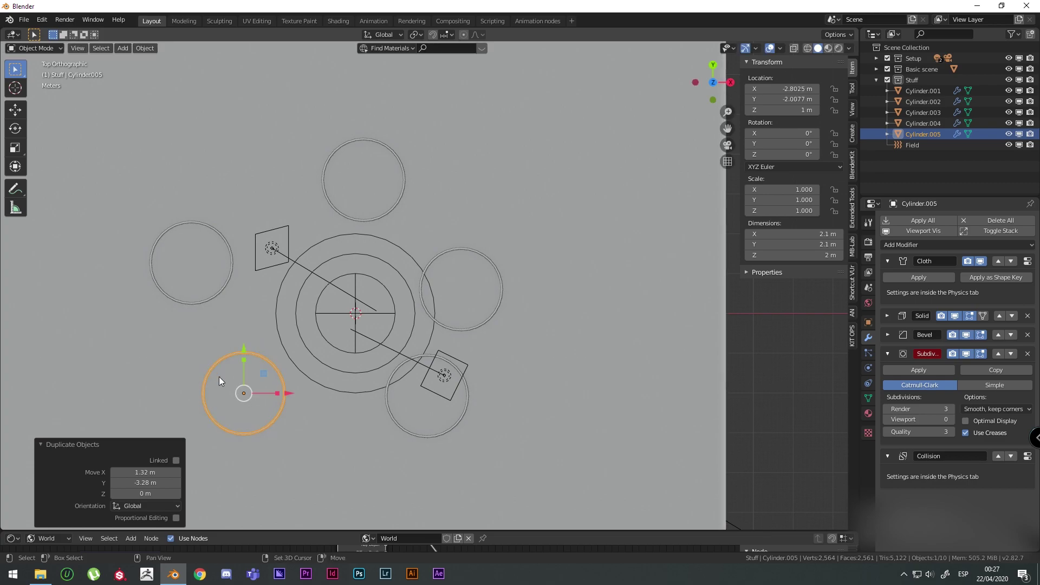
key("shift+d")
left_click(306, 441)
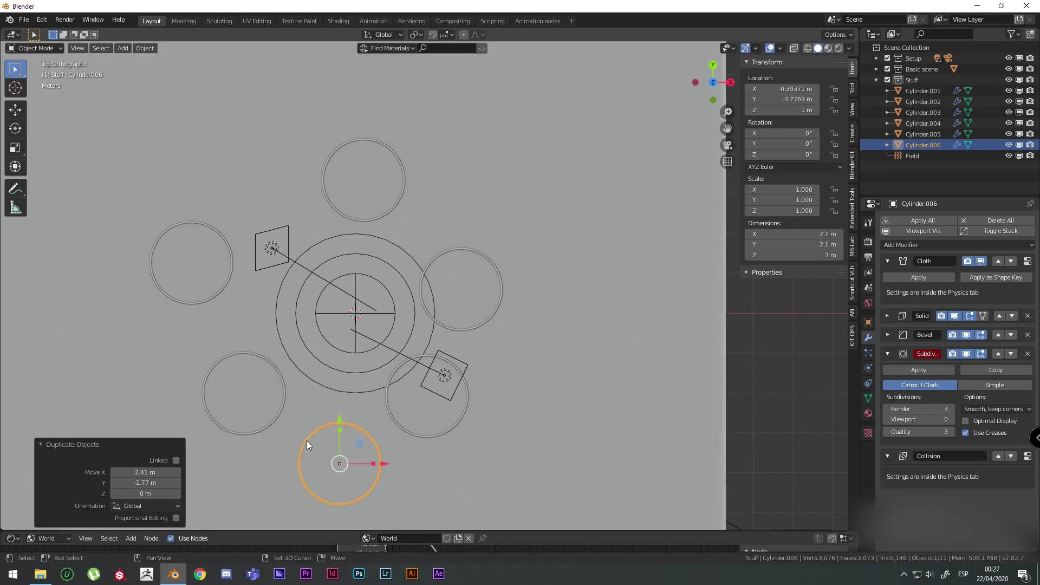
key("shift+d")
left_click(225, 165)
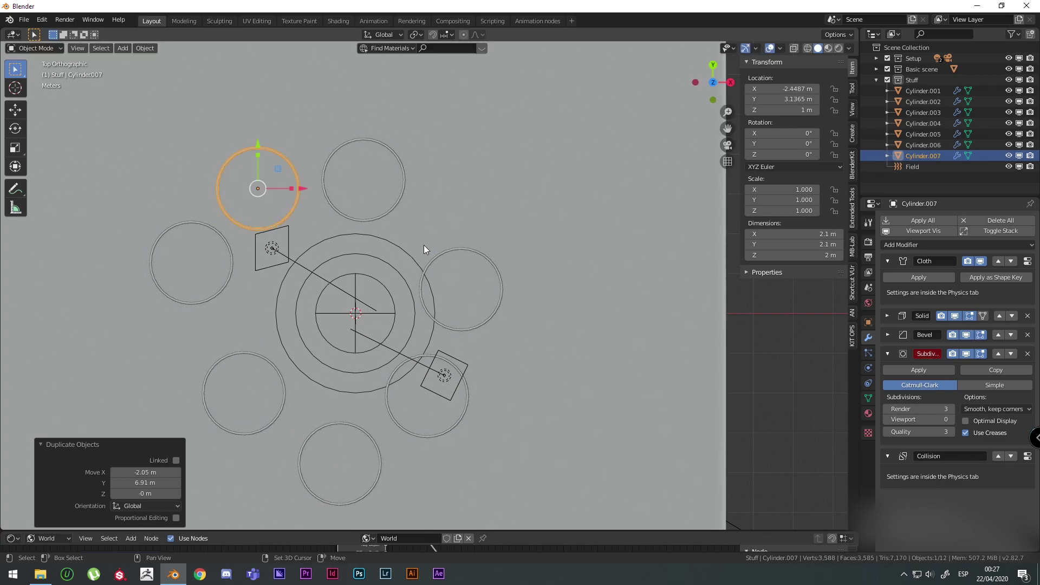
key("shift+d")
left_click(281, 284)
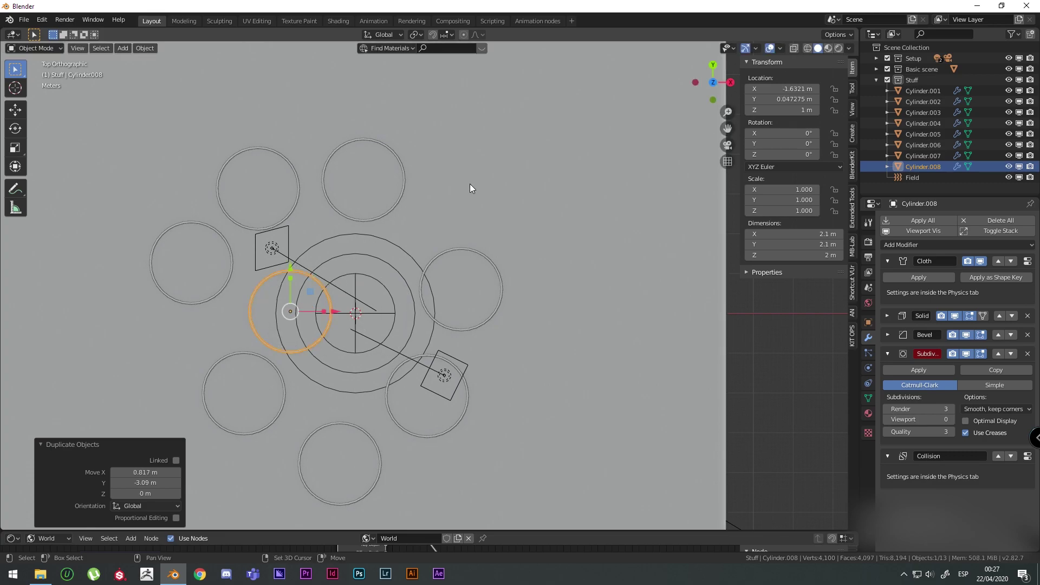
key("shift+d")
left_click(477, 196)
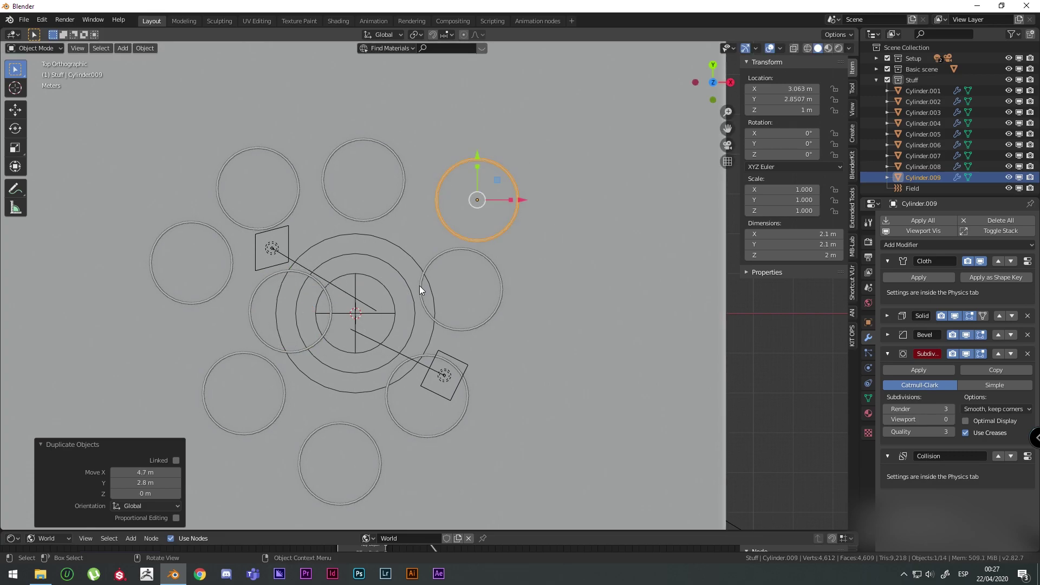
middle_click_drag(420, 288, 466, 216)
scroll(468, 214, "down", 3)
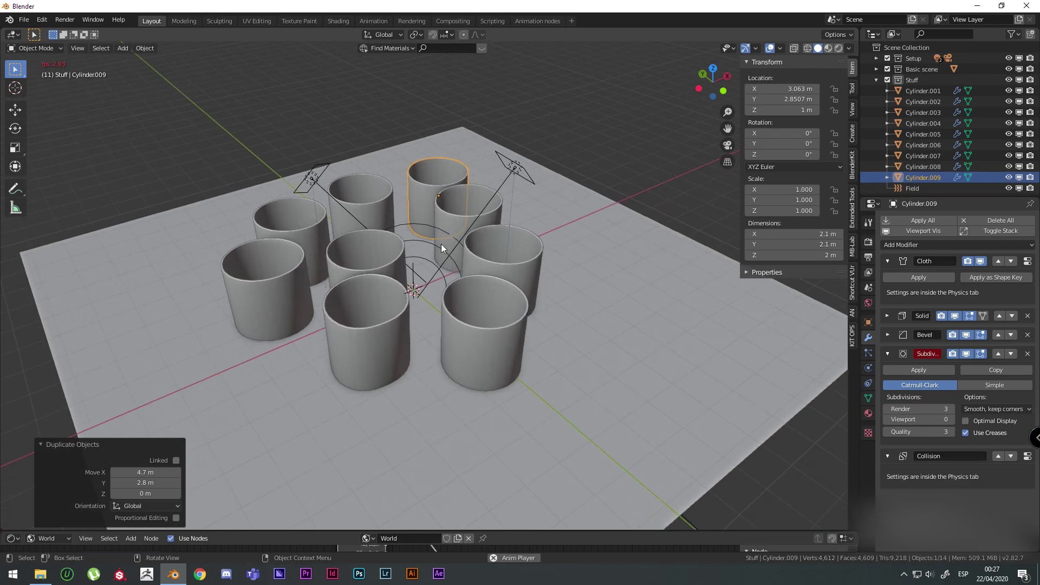
Rewind to frame 1 and Bake All Dynamics from Cylinder.001's cloth Cache settings
scroll(437, 268, "up", 3)
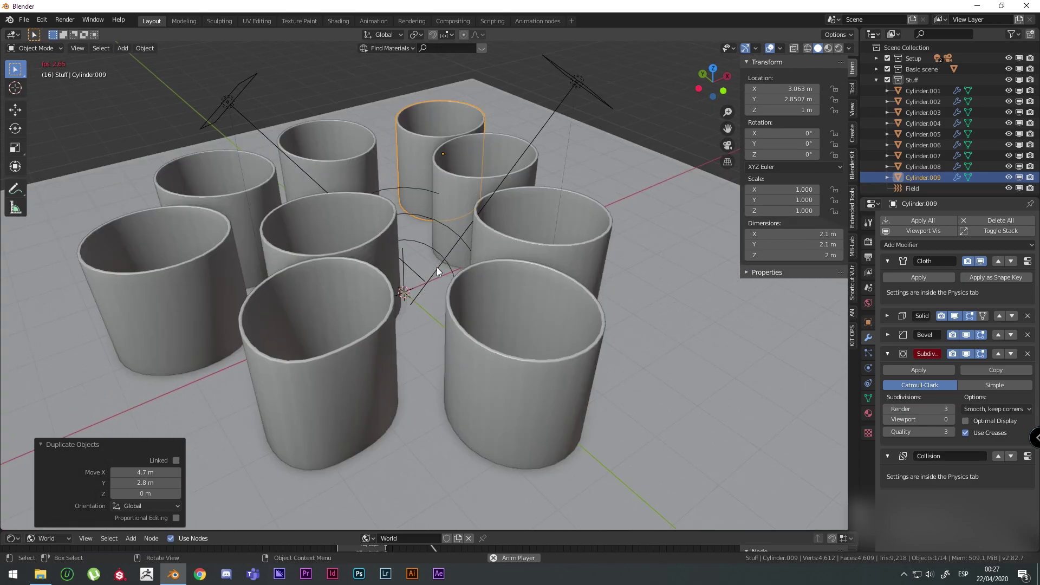
key("space")
key("shift+Left")
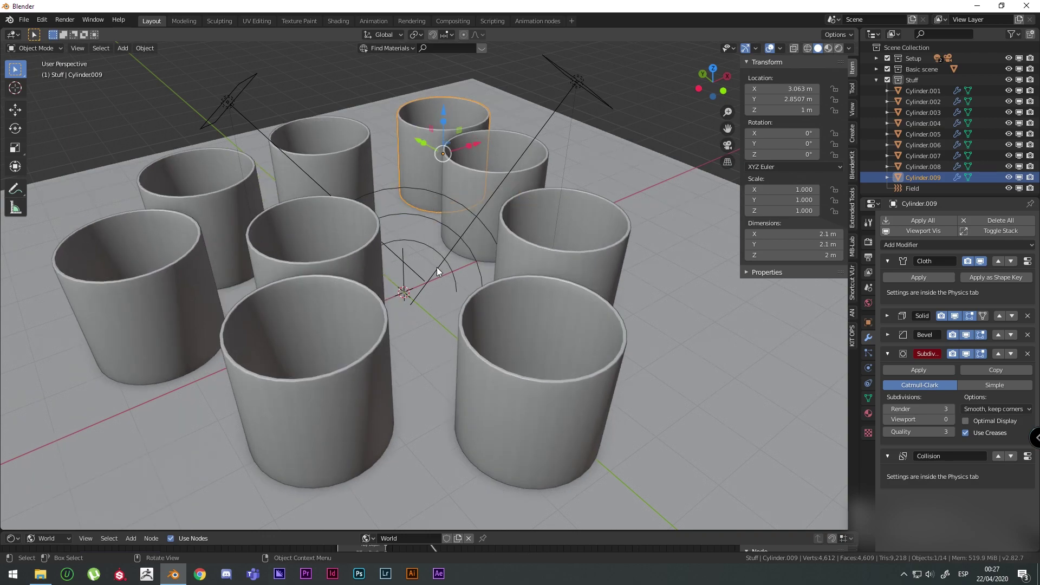
left_click(524, 247)
left_click(869, 368)
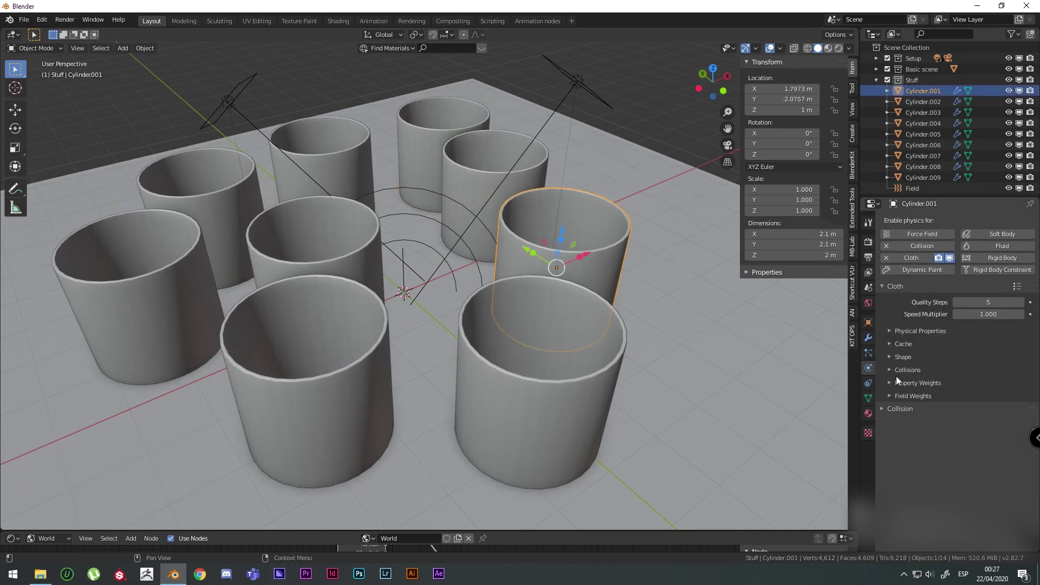
left_click(899, 346)
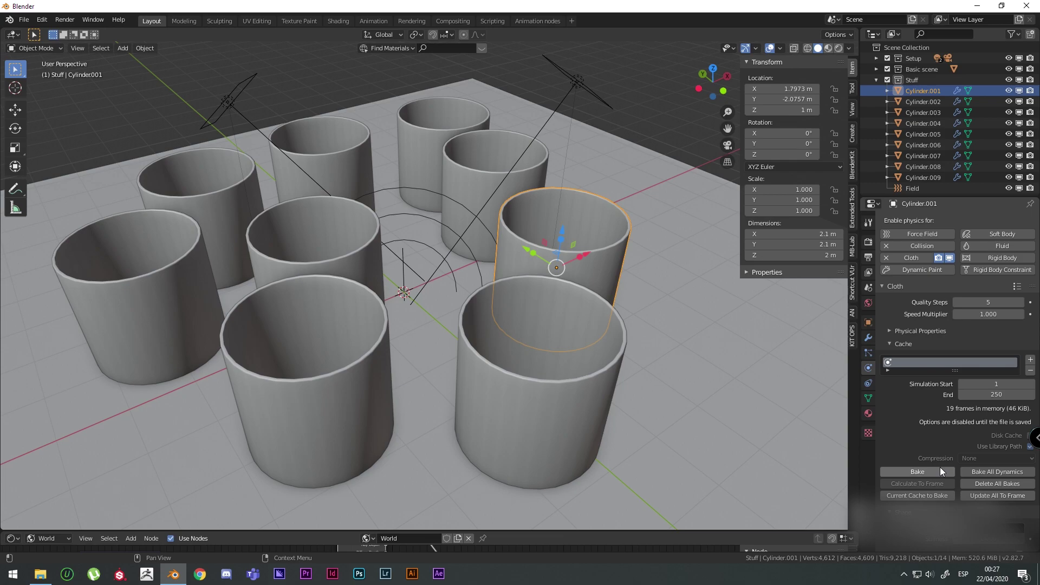
left_click(997, 474)
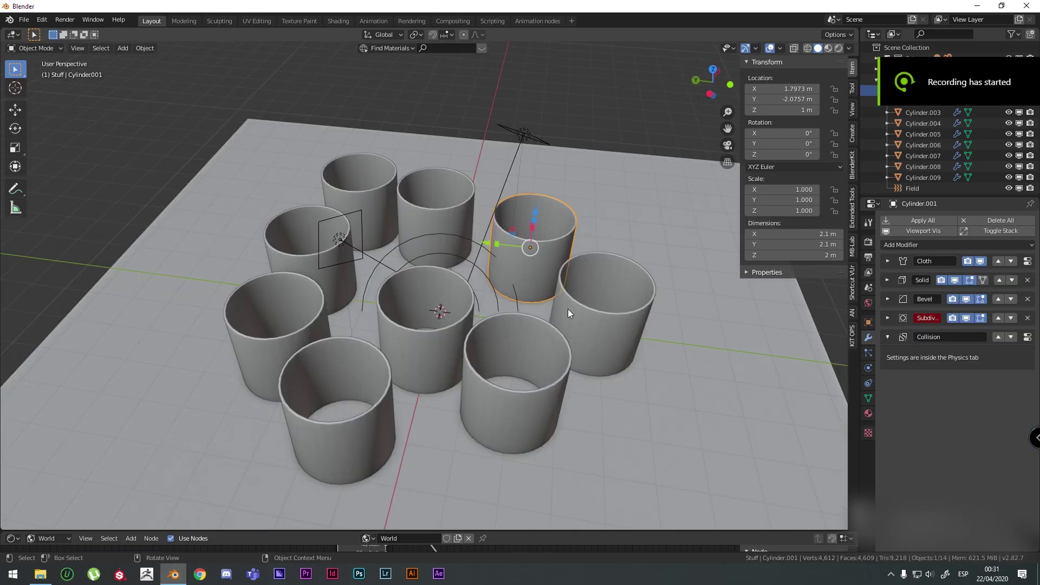
Play the baked animation and orbit around the collapsing cylinders
key("space")
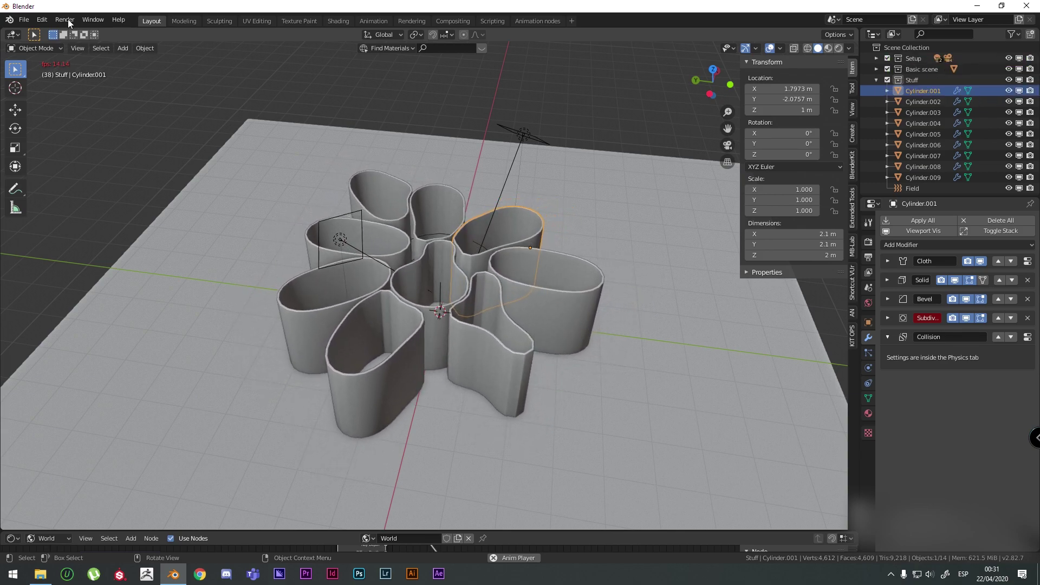
middle_click_drag(342, 258, 330, 305)
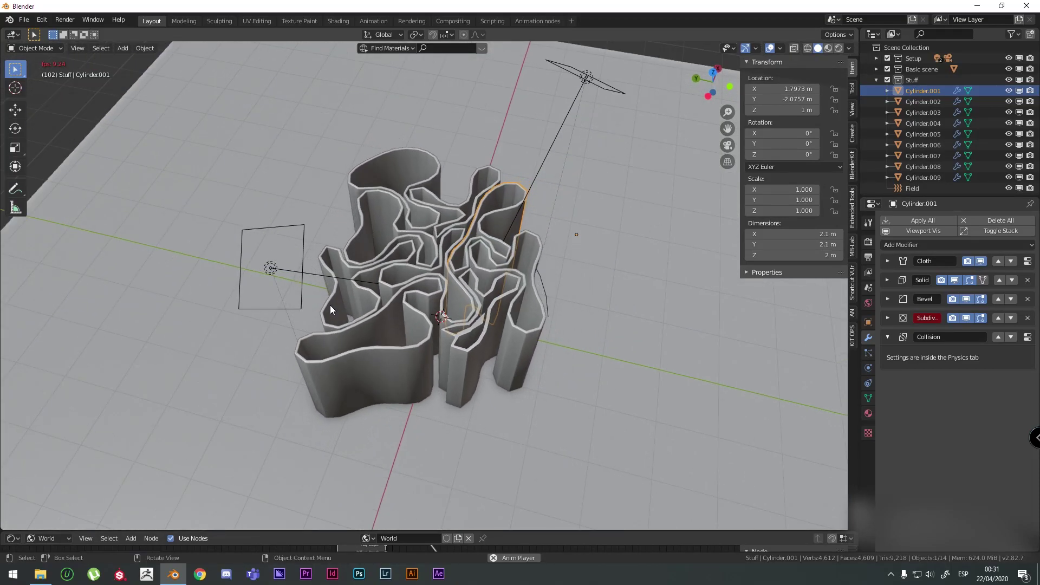
middle_click_drag(376, 365, 412, 309)
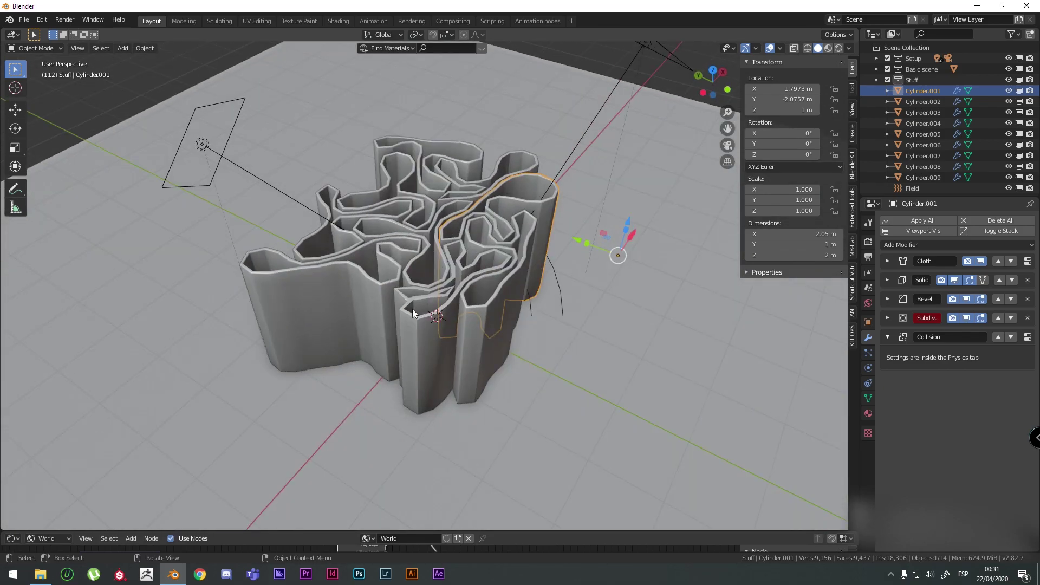
Try Subdivision render level 4, return it to 3, then view the maze-like cluster from above
left_click(895, 316)
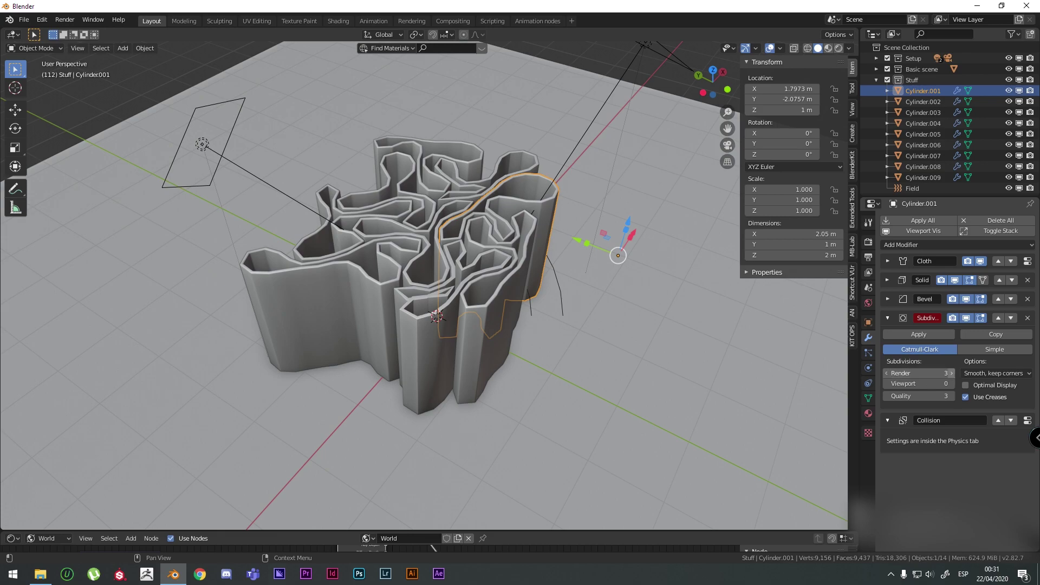
left_click(886, 374)
left_click(887, 373)
middle_click_drag(651, 271, 553, 265)
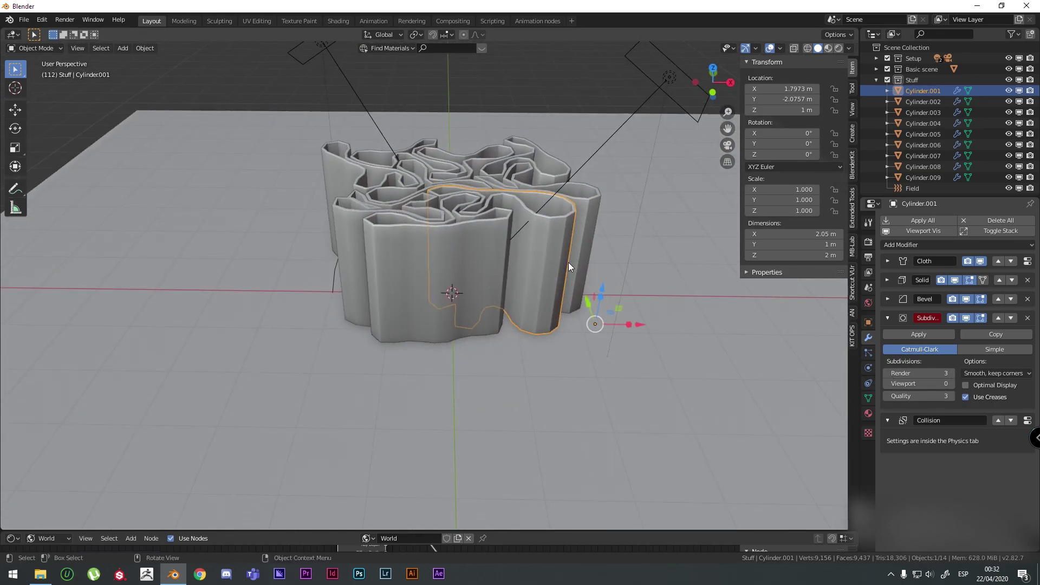
left_click(521, 251)
left_click(532, 254)
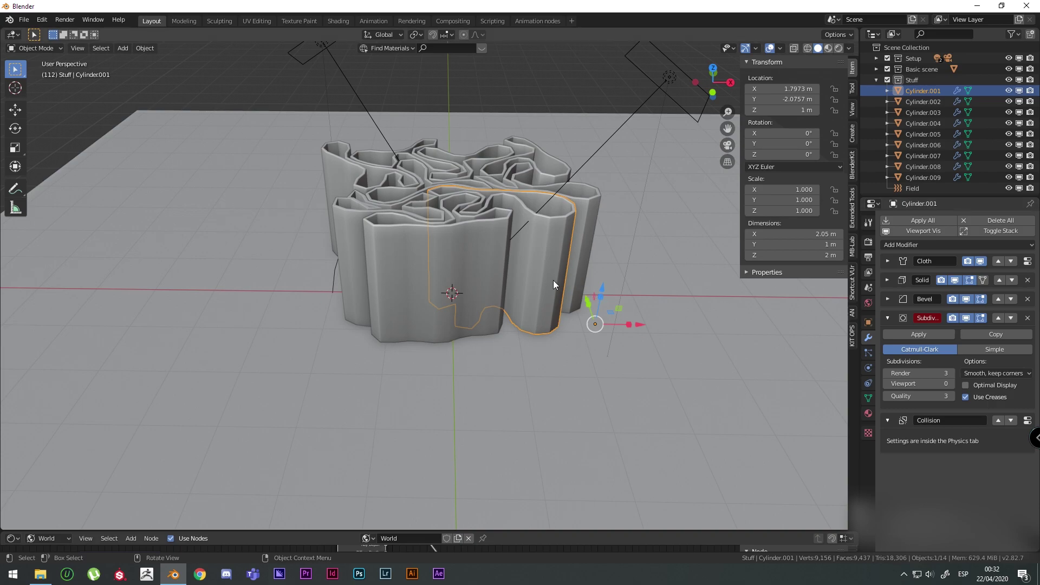
middle_click_drag(554, 280, 568, 307)
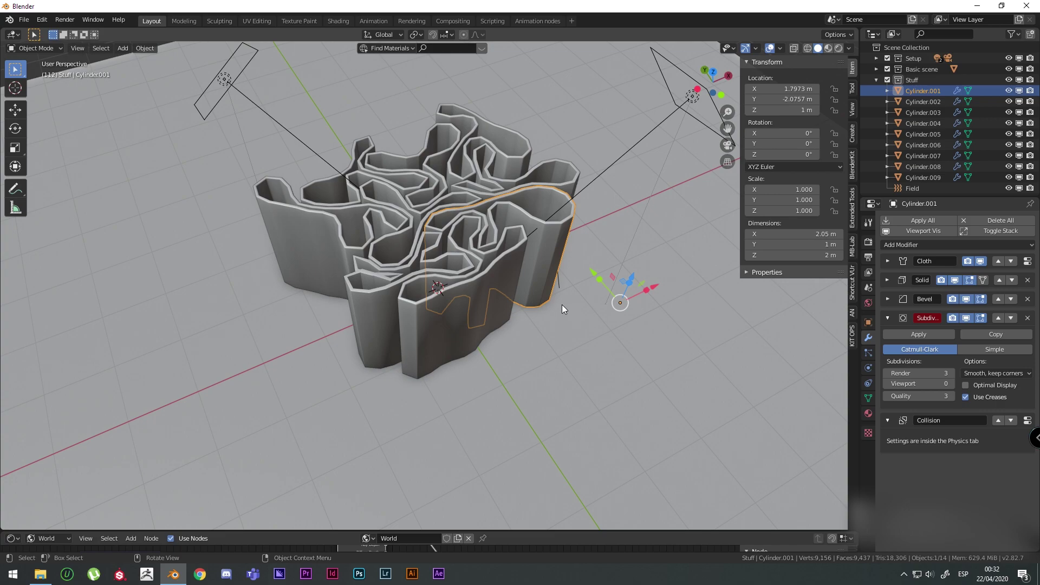
Play the cloth simulation to frame 53 and render it from the camera view
key("shift+Left")
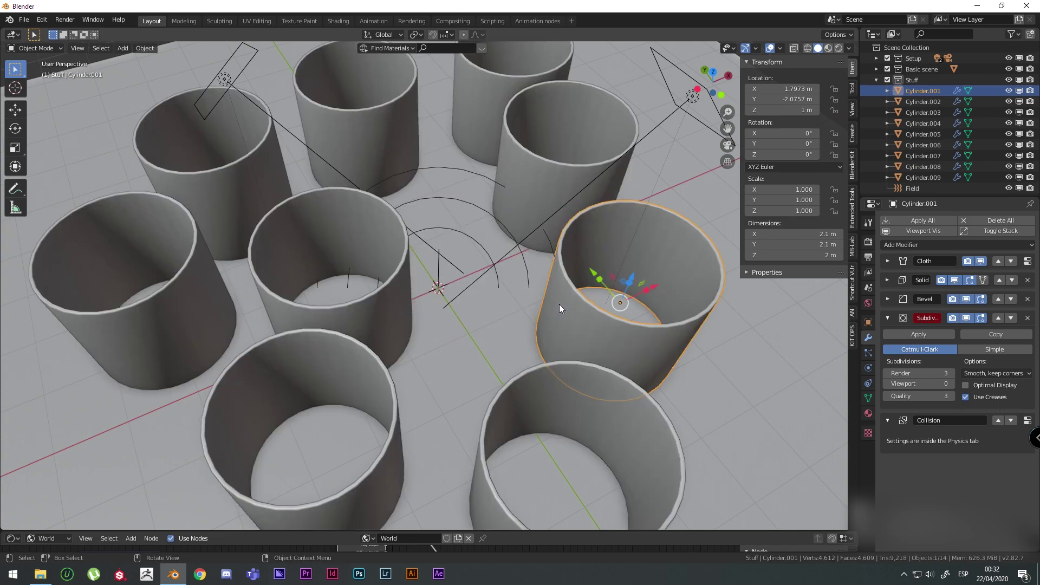
key("space")
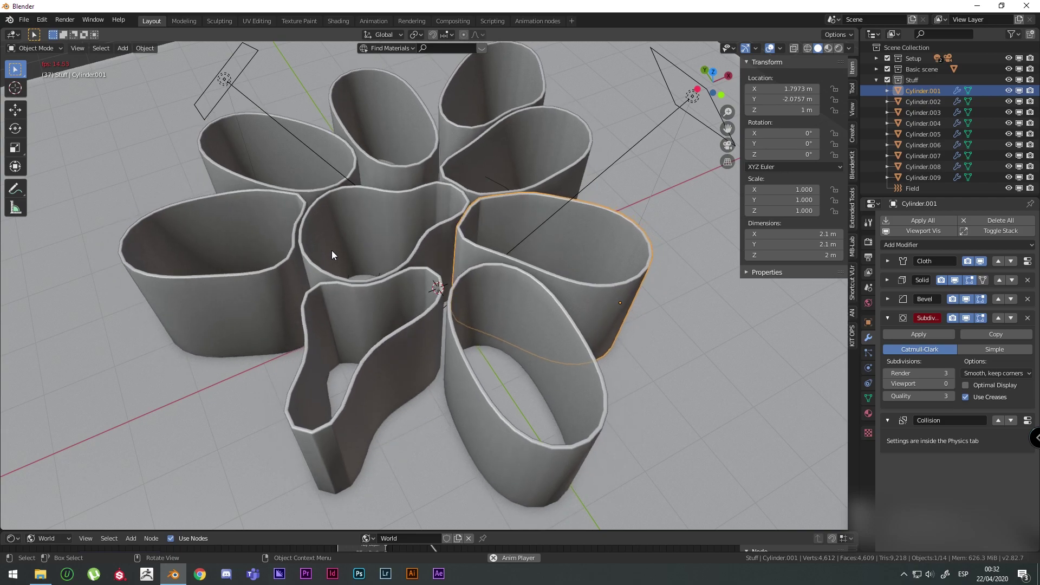
key("space")
middle_click_drag(362, 263, 362, 254)
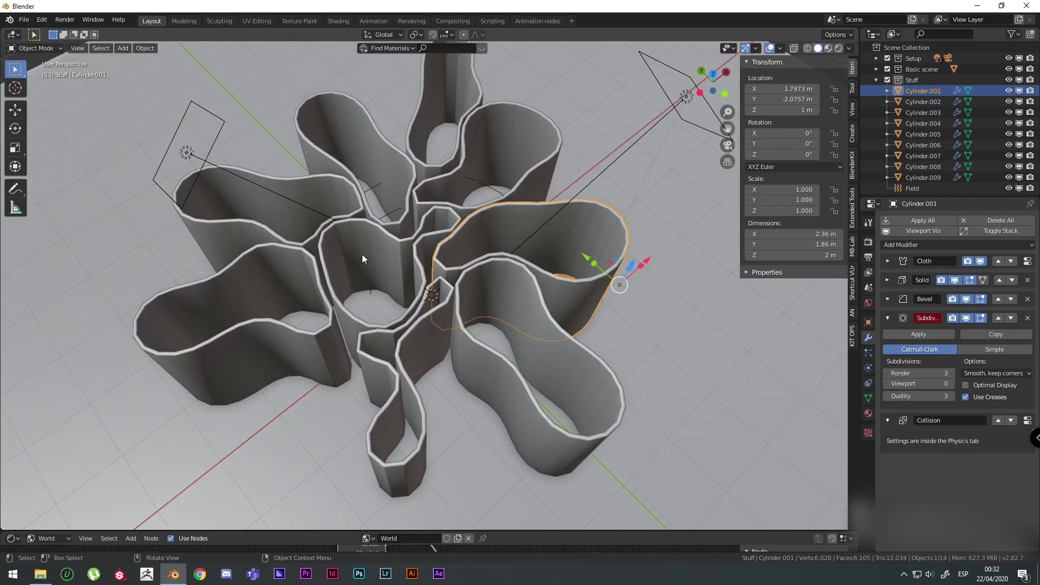
key("KP_0")
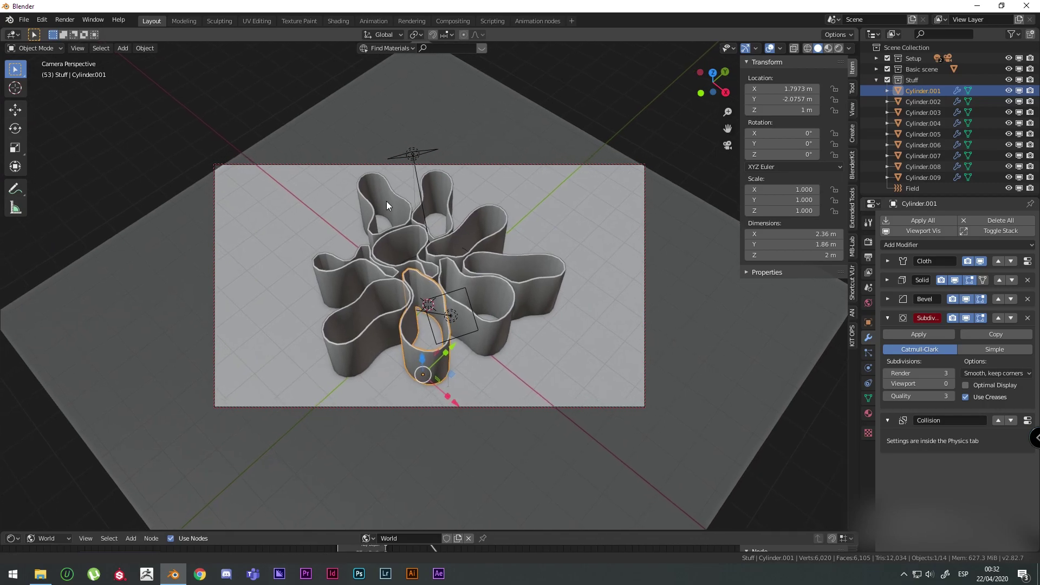
key("F12")
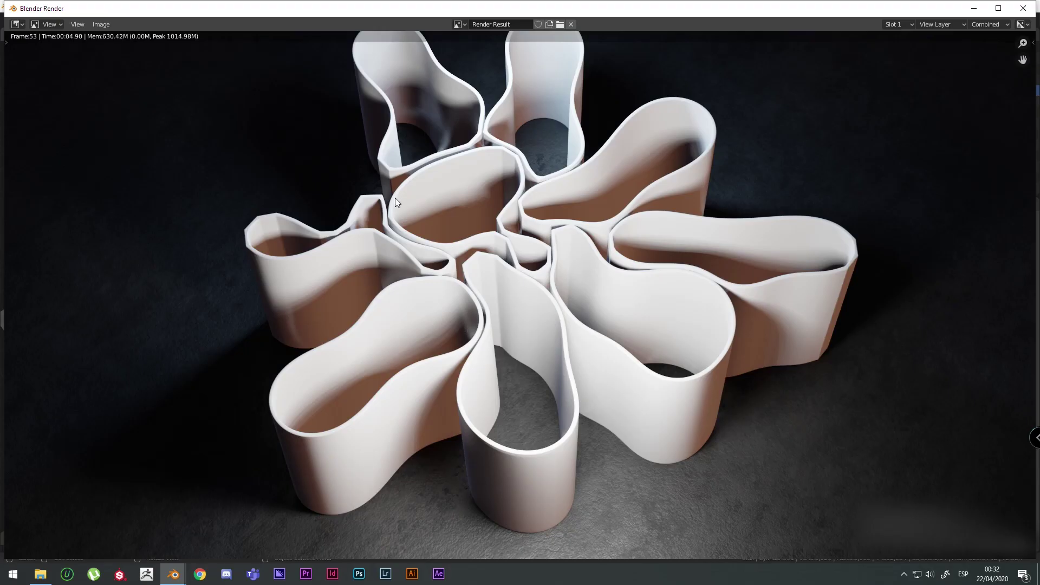
Inspect the rendered nine-cup flower cluster up close, then close the Render Result window
scroll(526, 239, "down", 3)
middle_click_drag(561, 252, 562, 260)
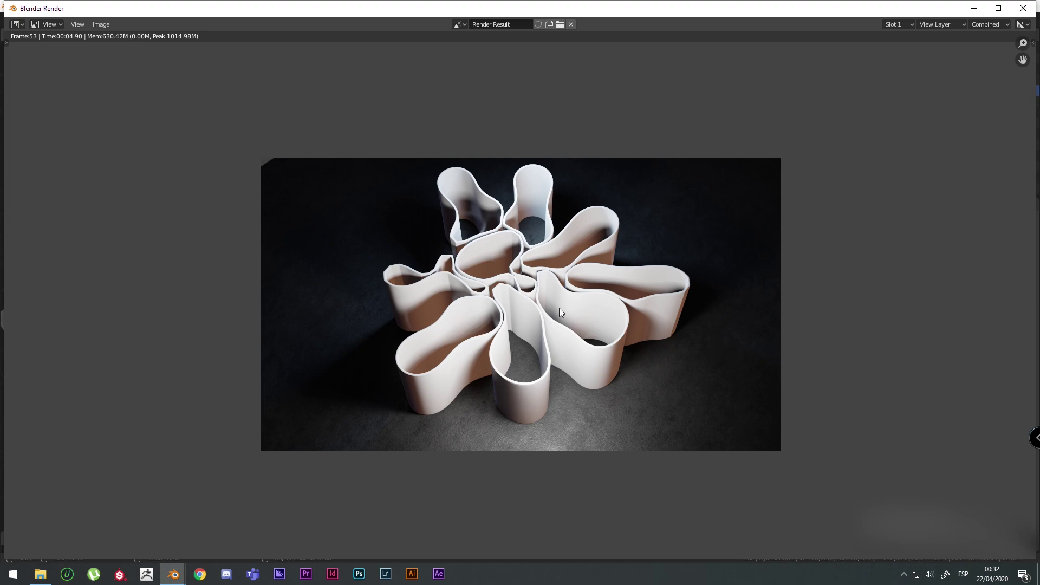
scroll(560, 309, "up", 3)
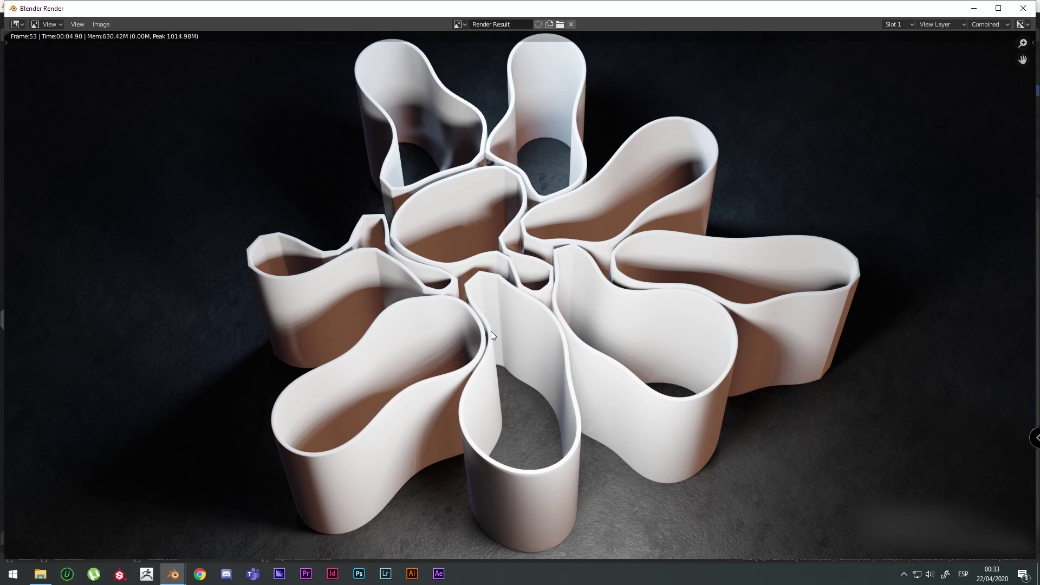
left_click(1024, 8)
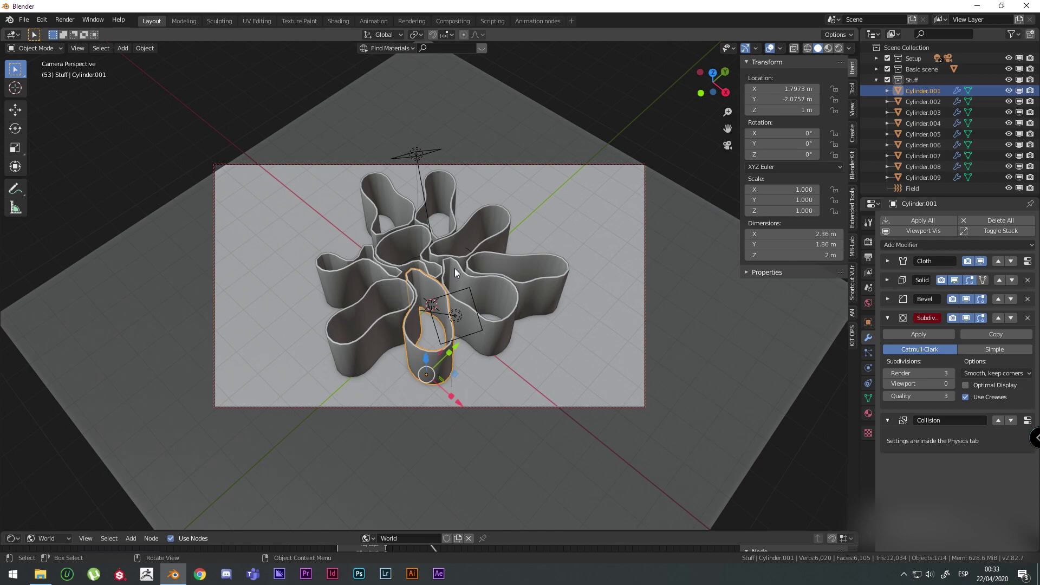
Show the Cloth physics settings and presets, then rewind to frame 1 with the cups upright
left_click(869, 368)
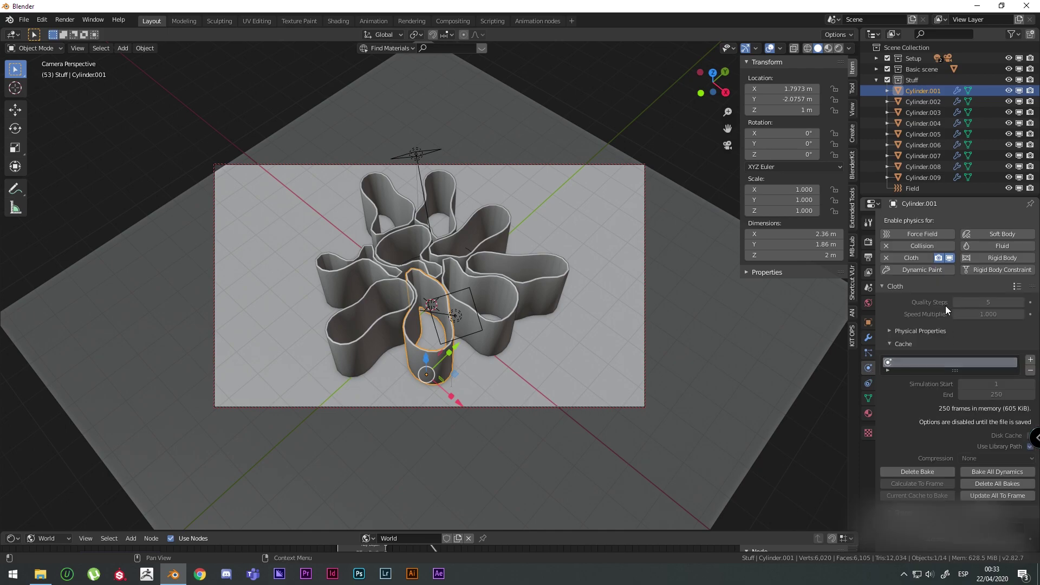
left_click(1015, 287)
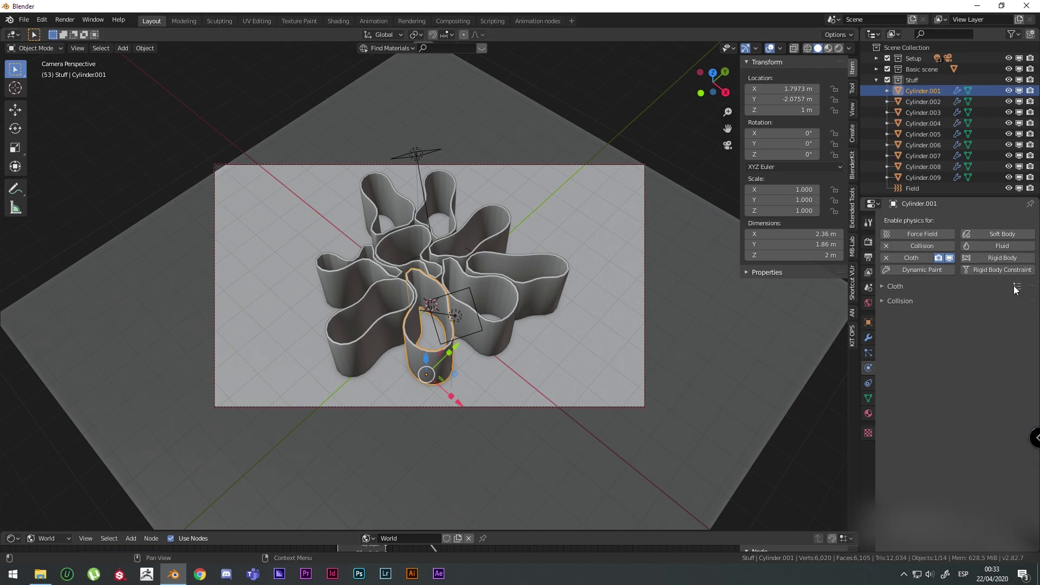
left_click(1016, 287)
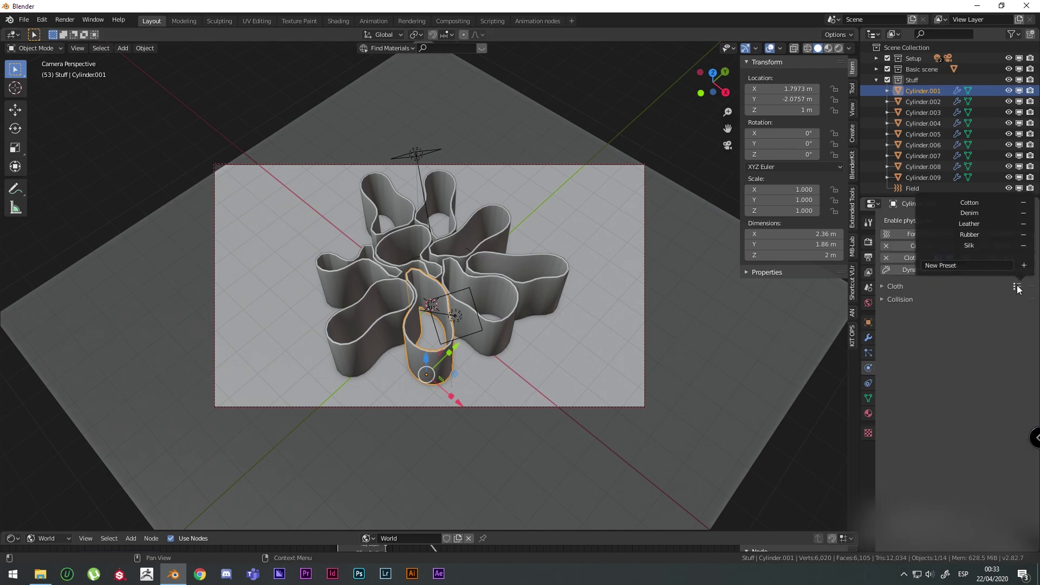
left_click(997, 212)
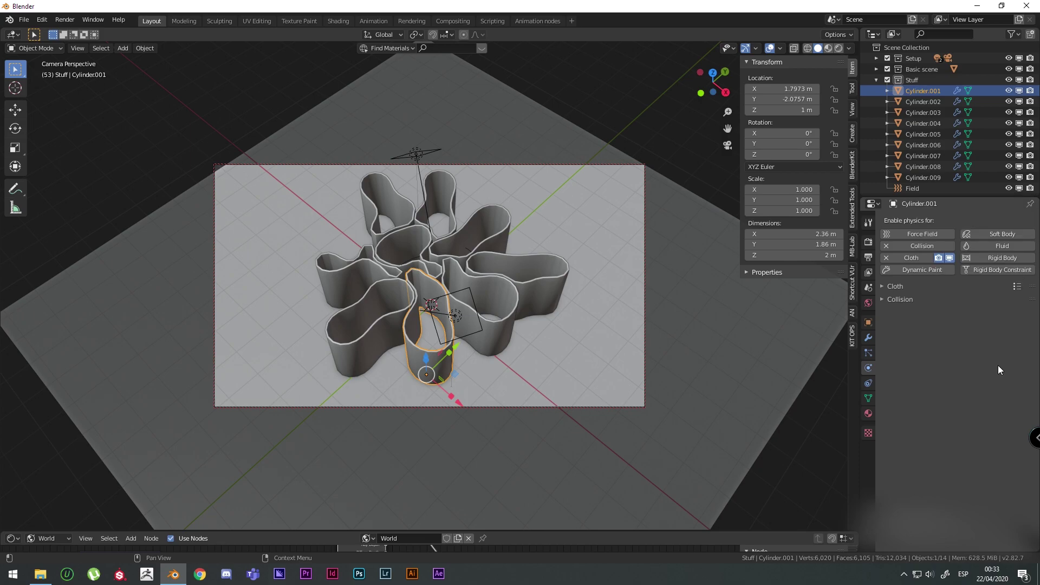
left_click(886, 286)
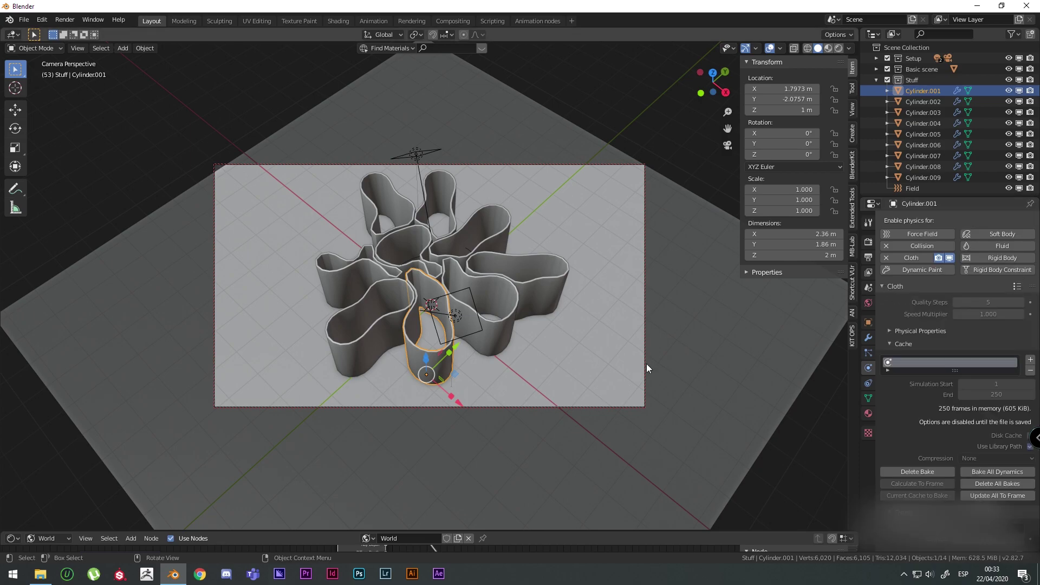
middle_click_drag(646, 363, 526, 342)
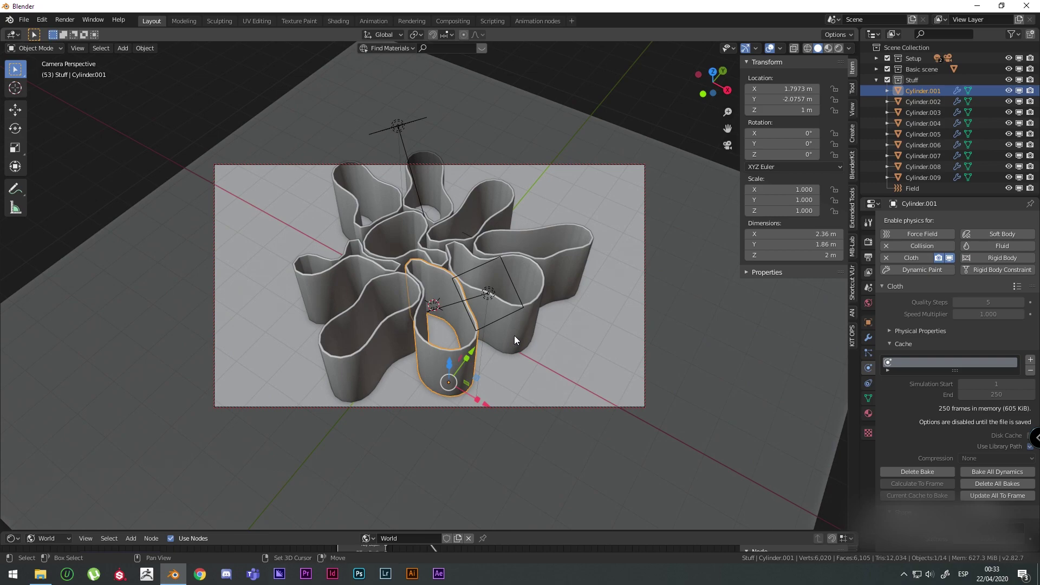
key("shift+Left")
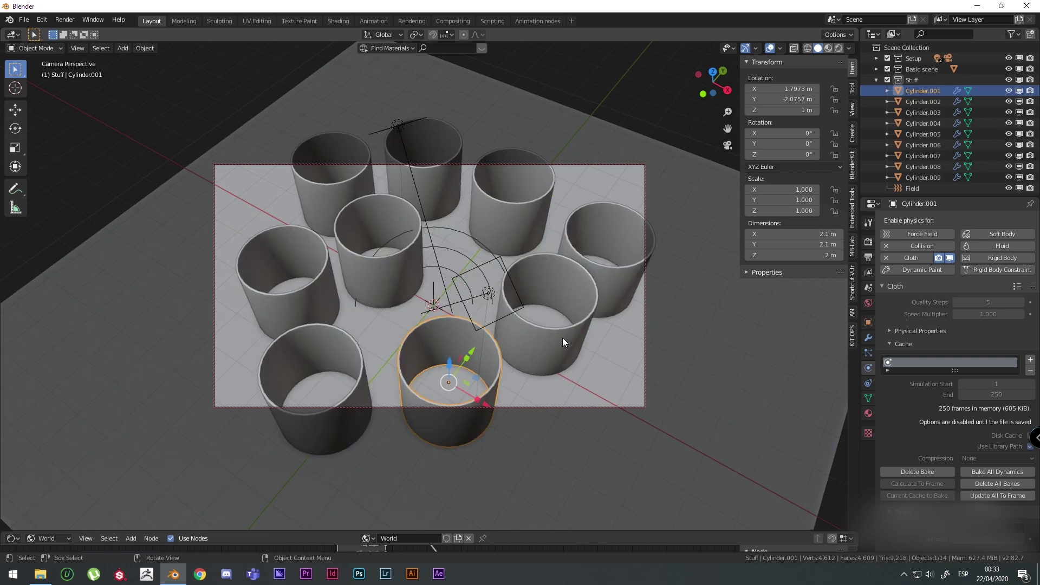